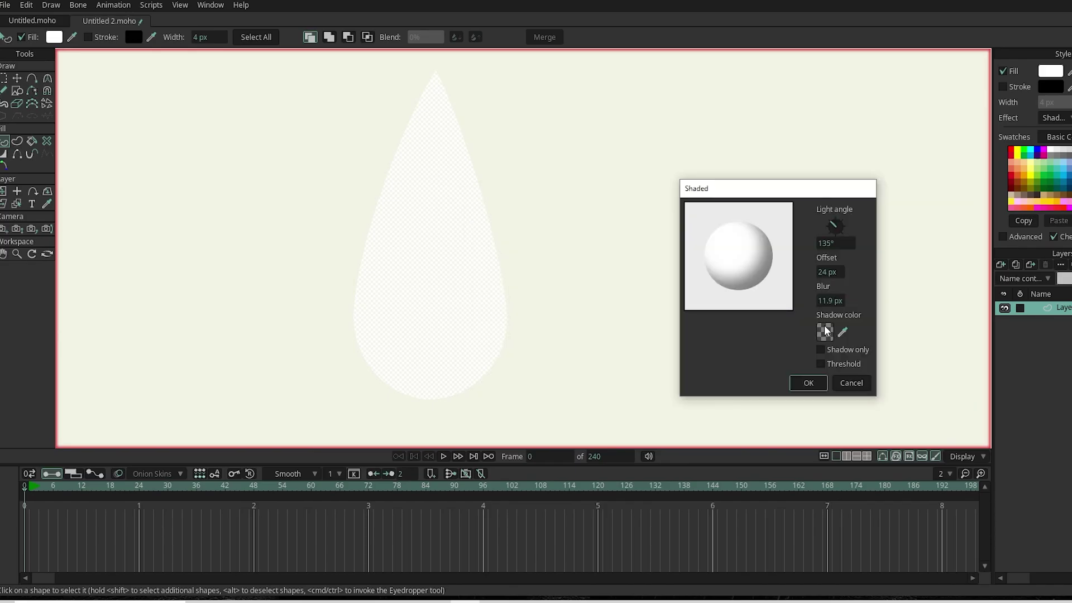
Apply a Shaded effect to the drop with a light blue shadow color, 10 px offset and 4 px blur.
left_click(838, 324)
left_click(885, 376)
mouse_move(832, 272)
left_mouse_down()
mouse_move(557, 280)
mouse_move(832, 246)
mouse_move(838, 273)
left_mouse_up()
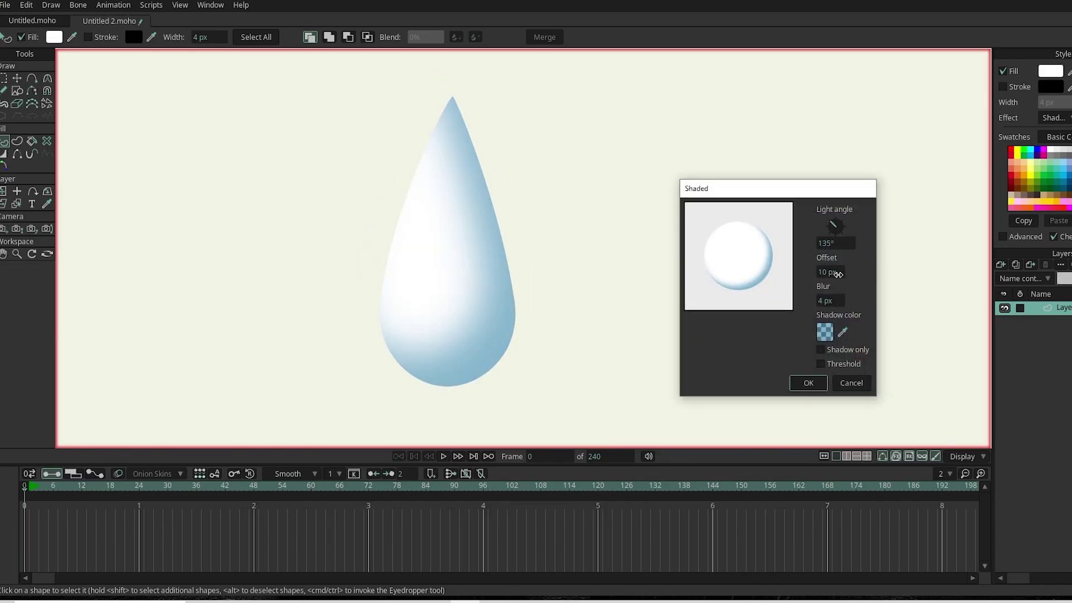
left_click(809, 383)
Narrow the drop into a slimmer teardrop and set its fill effect back to plain.
key("t")
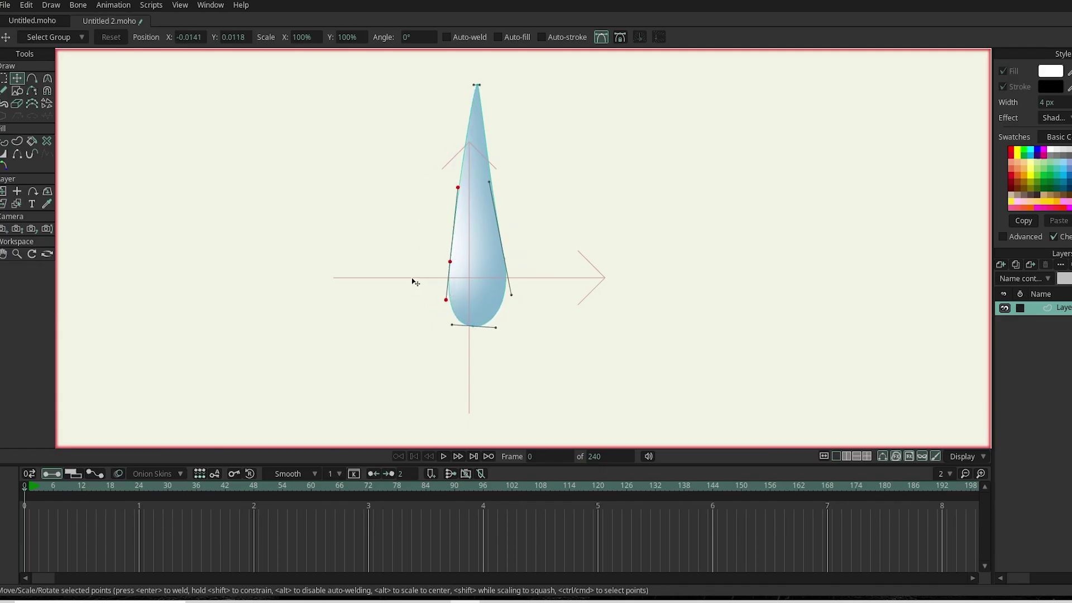
key("q")
left_click(1068, 119)
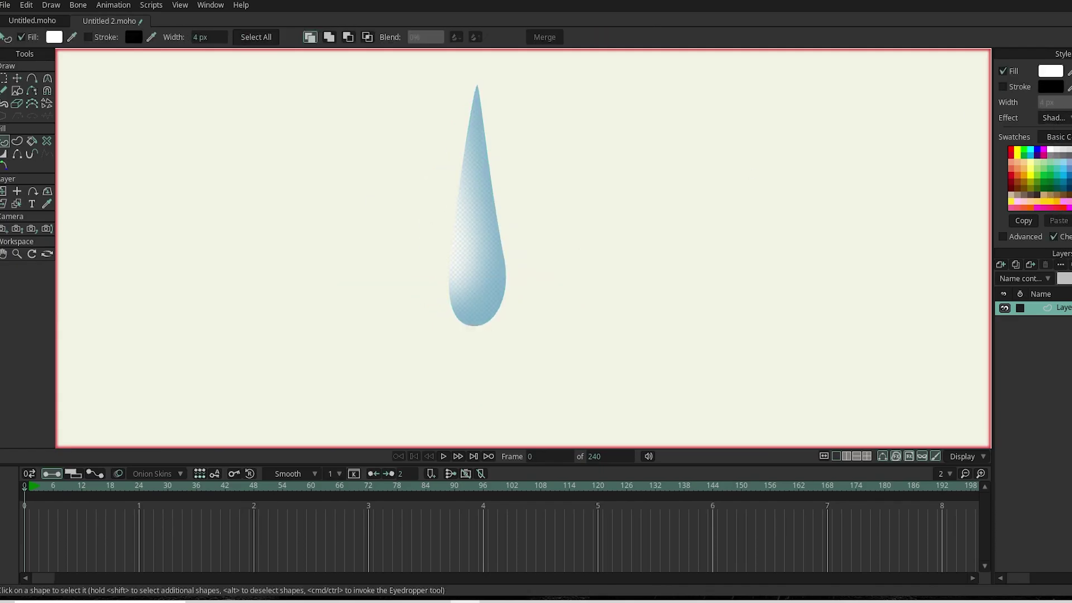
left_click(518, 214)
key("t")
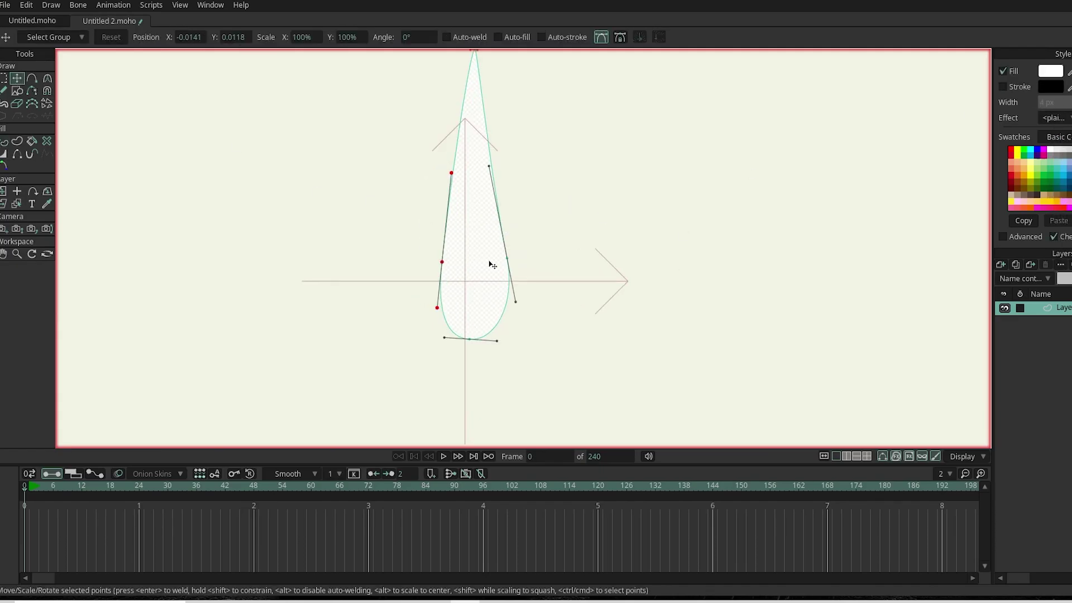
Copy all points of the drop and place the pasted duplicate beside the original.
key("ctrl+a")
left_click_drag(492, 265, 553, 242)
key("ctrl+z")
key("ctrl+c")
key("ctrl+v")
left_click_drag(493, 310, 541, 268)
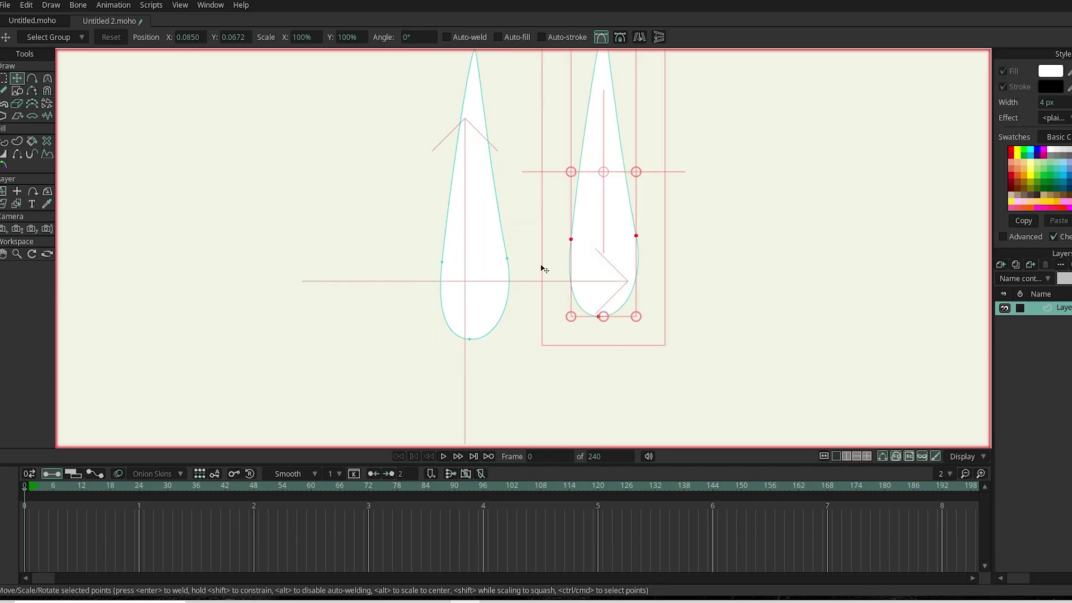
Fill the duplicated drop with light blue A6DAFF.
key("q")
left_click(1050, 71)
left_click(863, 279)
left_click(804, 218)
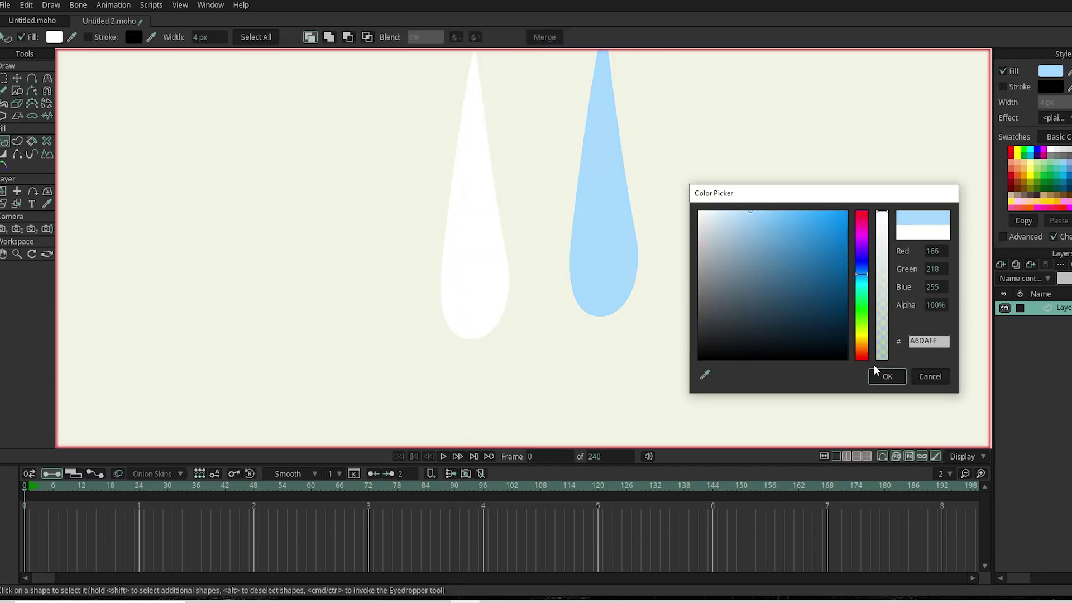
left_click(885, 376)
Apply the Soft Edge effect to the light blue drop.
left_click(1055, 137)
left_click(1066, 157)
left_click(586, 364)
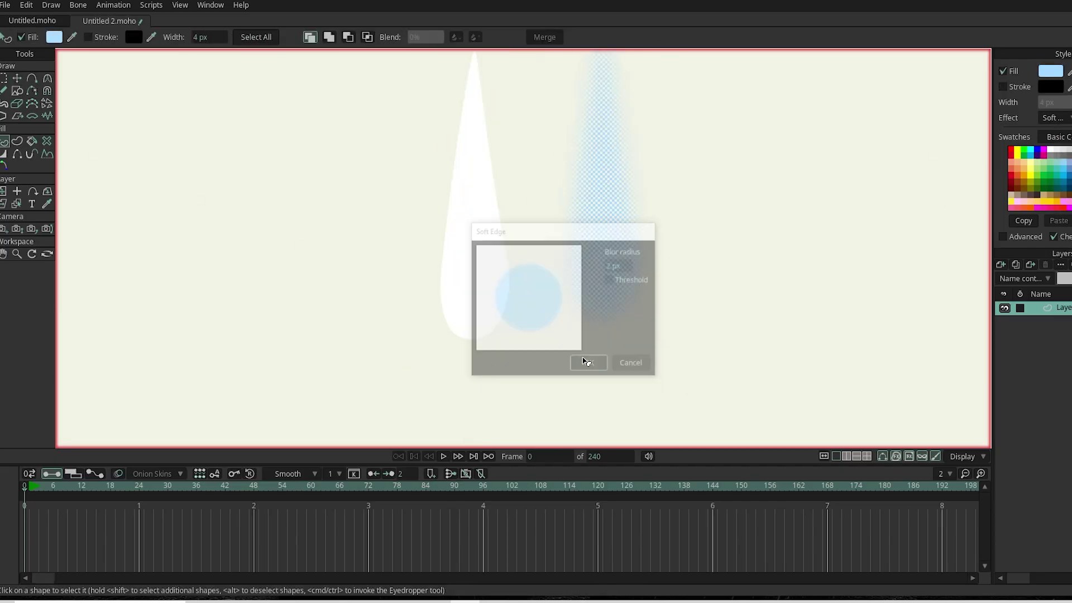
Move the soft blue drop onto the white drop, slightly offset, and place it behind as a glow.
left_click(17, 78)
left_click_drag(607, 267, 478, 289)
key("q")
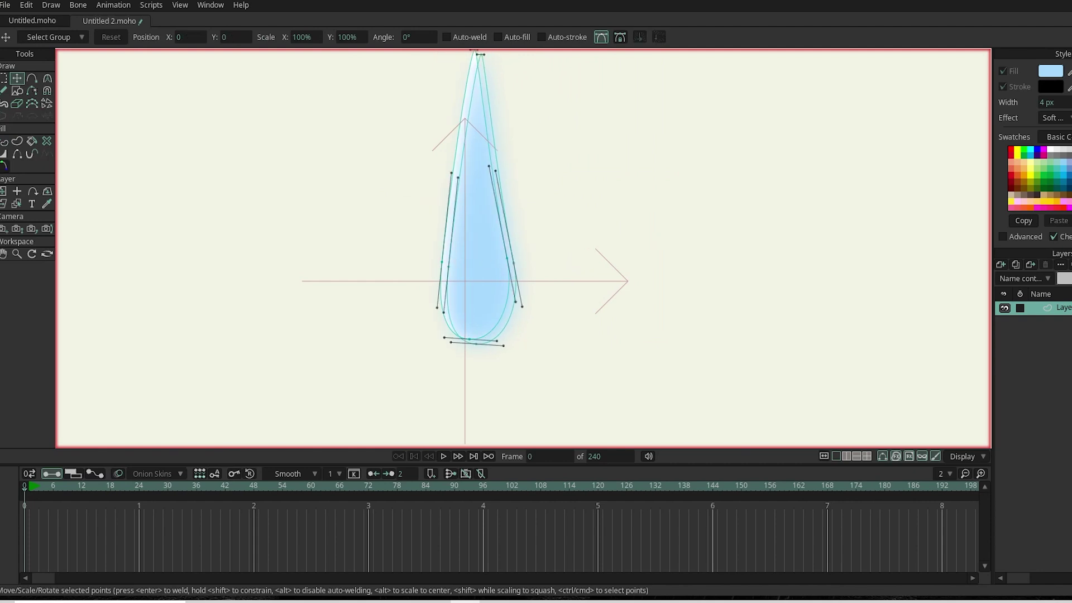
left_click(600, 241)
Add a vector layer behind the drop with a dark 111B23 rectangle covering the whole frame.
left_click(1000, 264)
left_click(1050, 71)
left_click(778, 342)
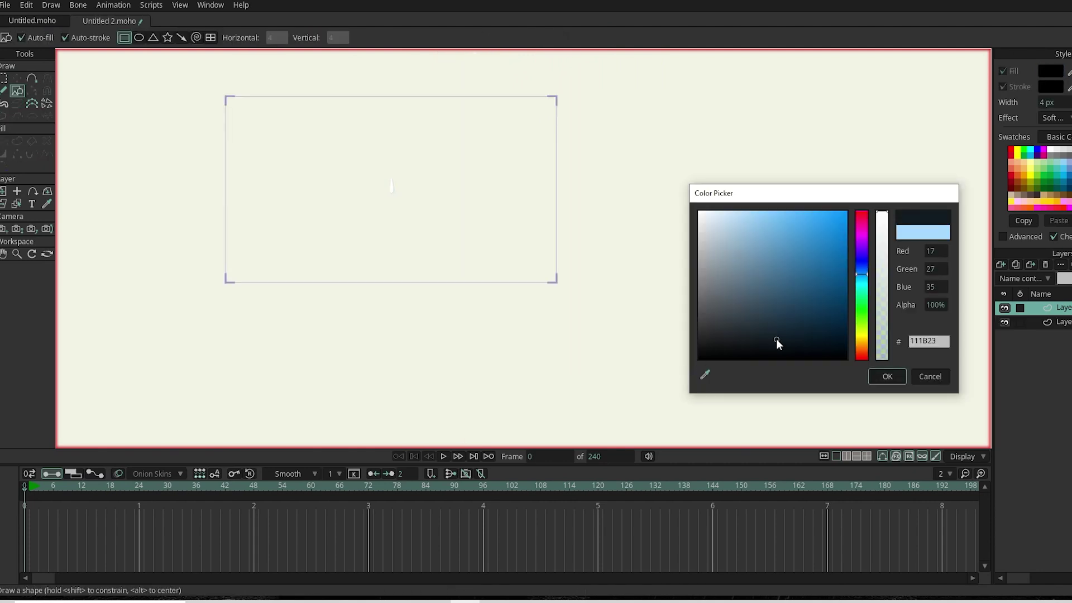
left_click(886, 375)
left_click_drag(210, 89, 583, 293)
scroll(583, 293, "up", 5)
key("t")
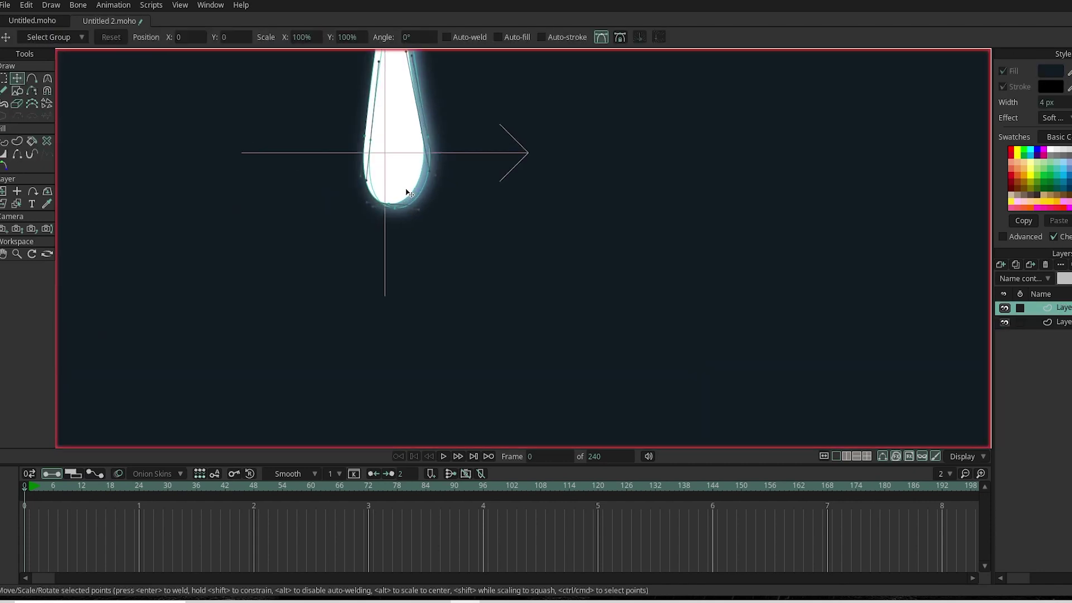
left_click(17, 93)
left_click_drag(317, 242, 472, 281)
left_click(138, 38)
left_click_drag(278, 225, 532, 272)
key("ctrl+z")
Add another vector layer and draw a wide, flat ellipse around the lower part of the drop.
left_click(1000, 264)
left_click(1016, 281)
left_click_drag(221, 226, 558, 275)
Turn off the ellipse's fill and give it a white stroke 3 px wide.
key("q")
left_click(346, 258)
left_click(1050, 71)
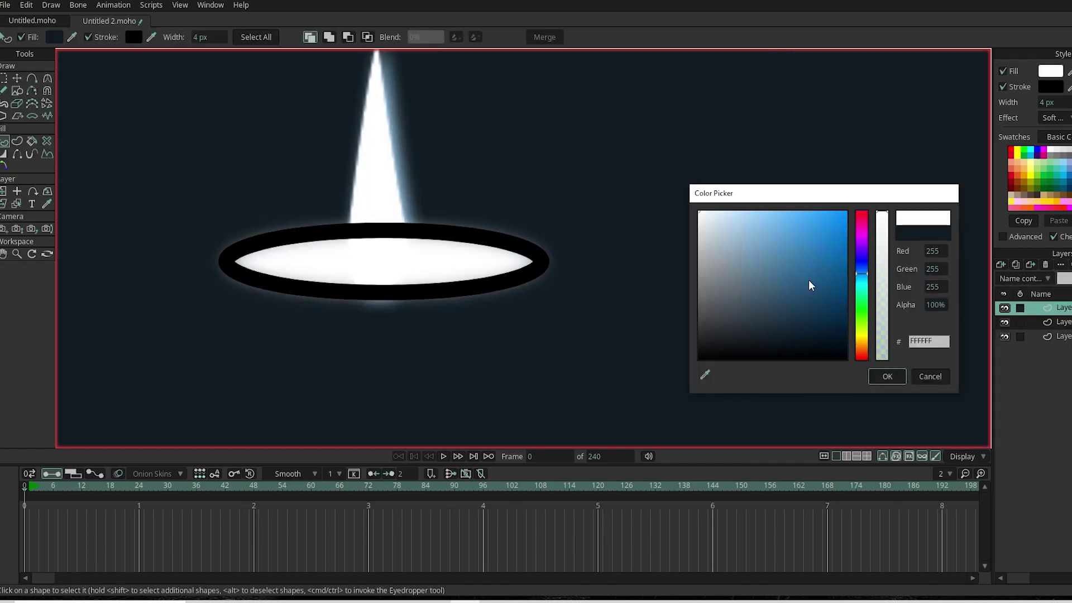
left_click(930, 376)
left_click(1003, 70)
left_click(1050, 86)
left_click(700, 212)
left_click(887, 376)
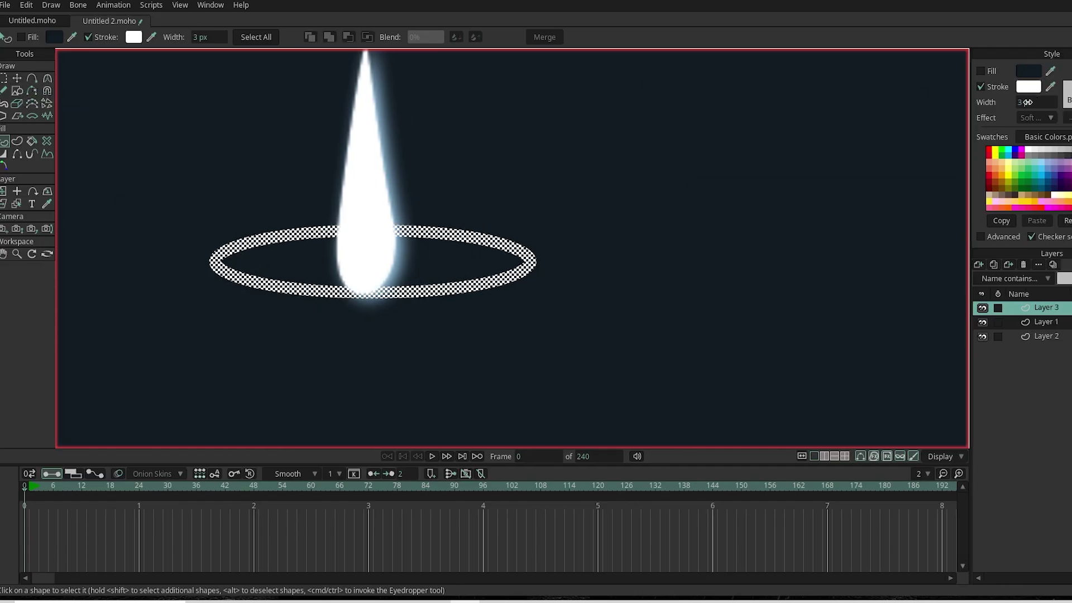
Select all points of the white ring and position it around the bottom tip of the drop.
key("t")
scroll(523, 275, "up", 2)
key("ctrl+a")
scroll(523, 276, "down", 2)
scroll(558, 274, "up", 2)
left_click_drag(613, 273, 443, 248)
scroll(486, 266, "up", 2)
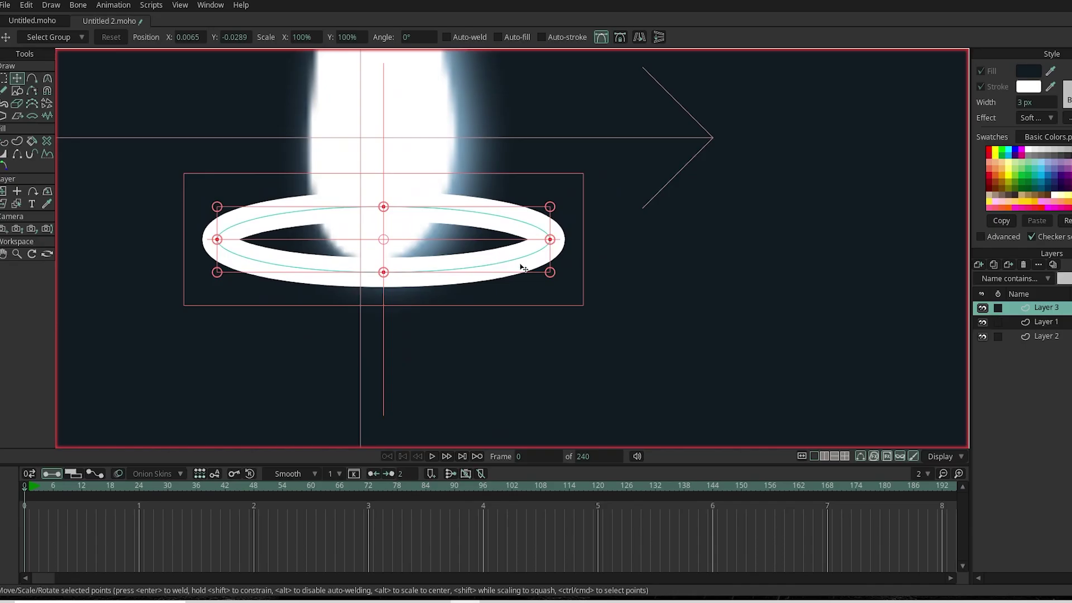
left_click(4, 141)
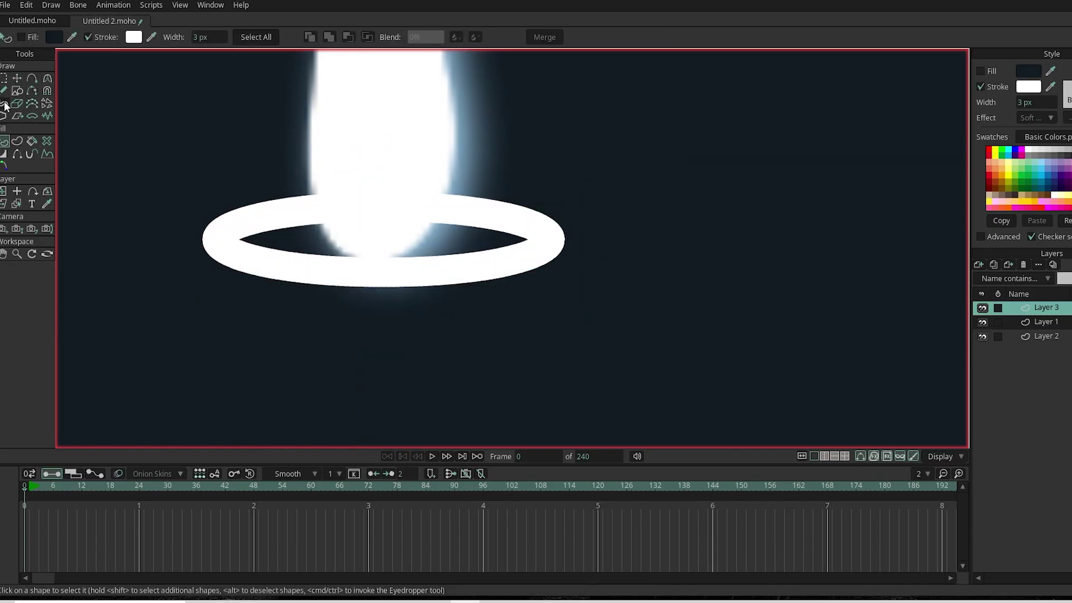
key("t")
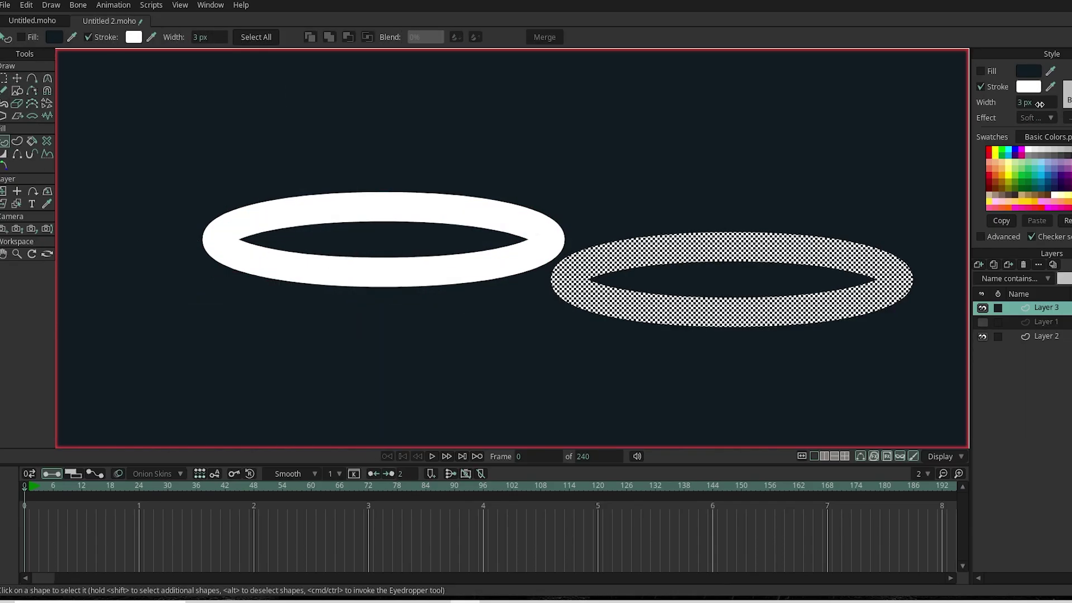
double_click(1030, 307)
left_click(495, 543)
key("t")
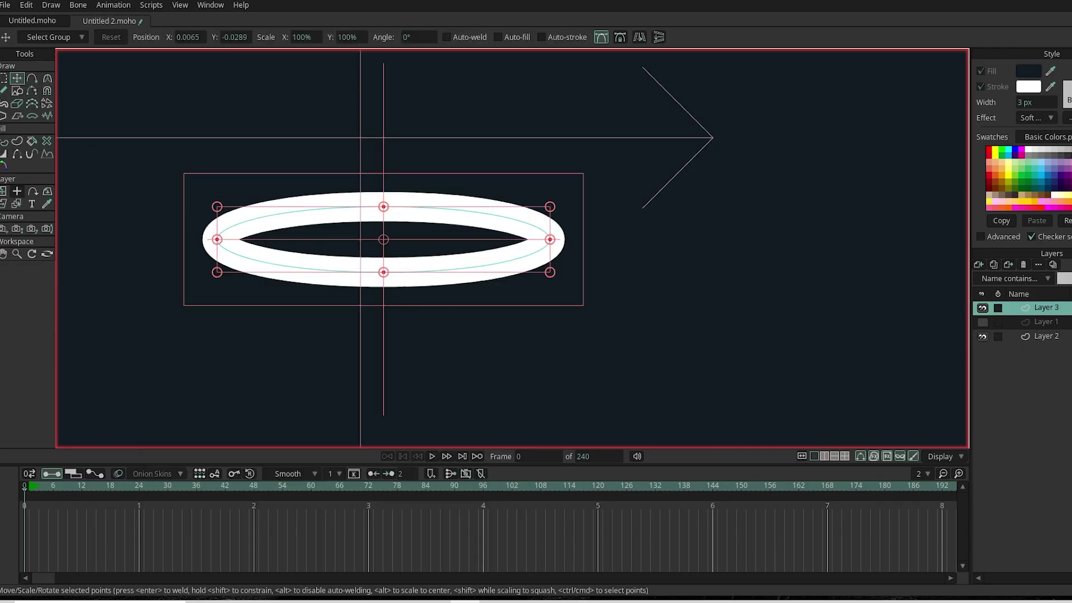
key("q")
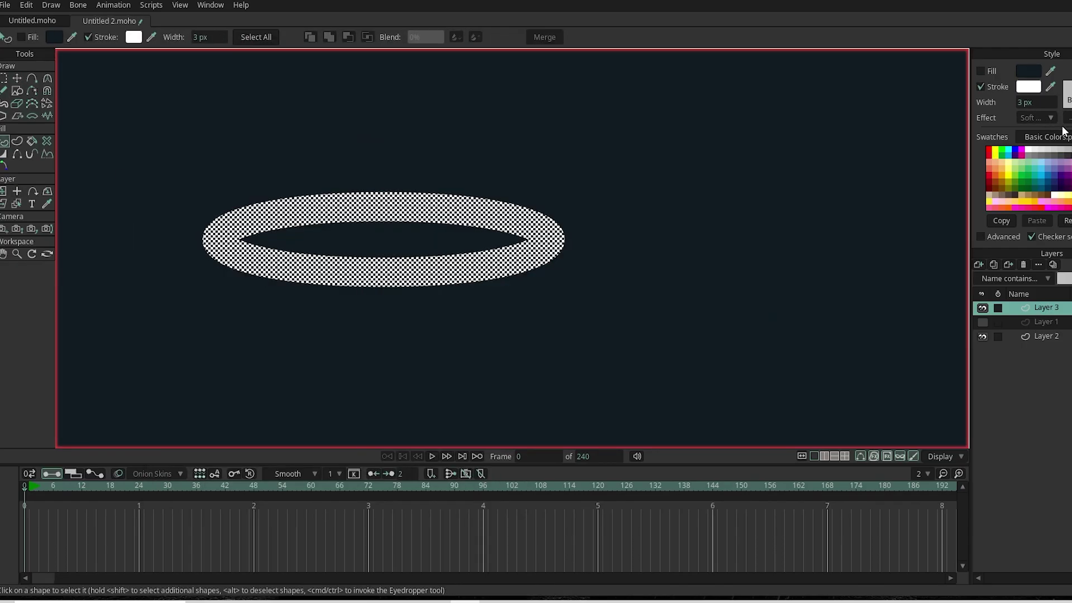
Enable noisy outlines and noisy fills in the vector settings of the ring's layer.
double_click(1044, 308)
left_click_drag(492, 120, 709, 120)
left_click(700, 140)
left_click(659, 179)
left_click(660, 197)
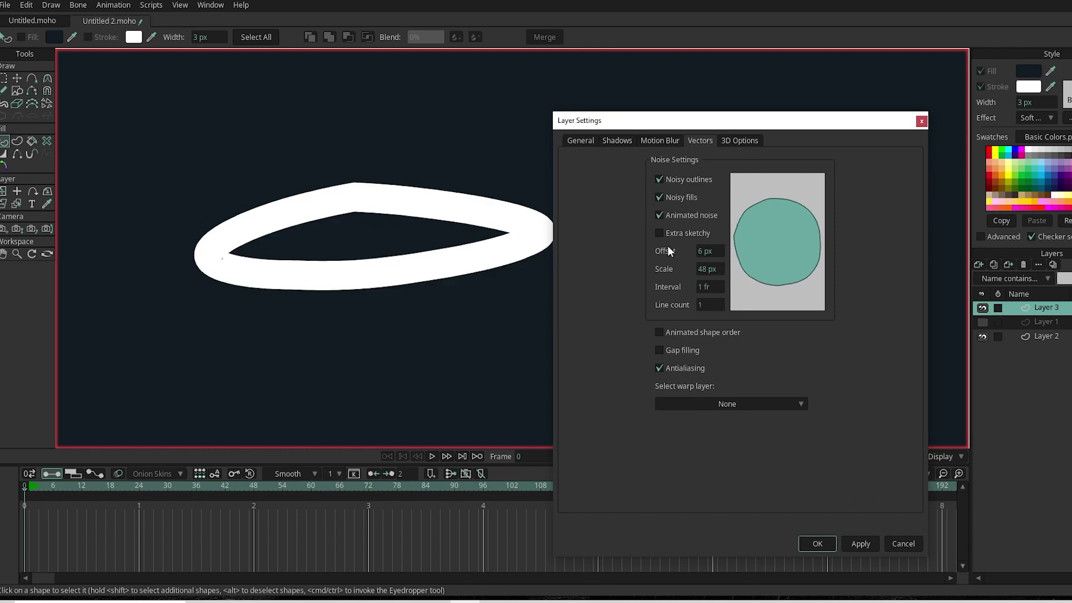
key("Return")
Make the drop's layer, Layer 1, visible again and select it.
scroll(535, 300, "down", 6)
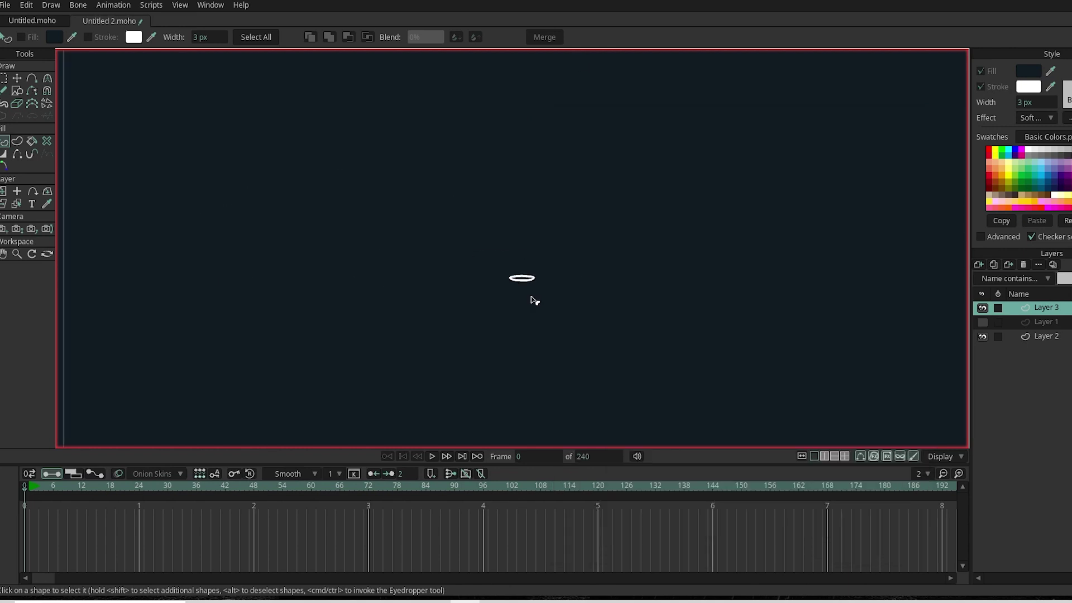
scroll(534, 300, "up", 5)
left_click(983, 323)
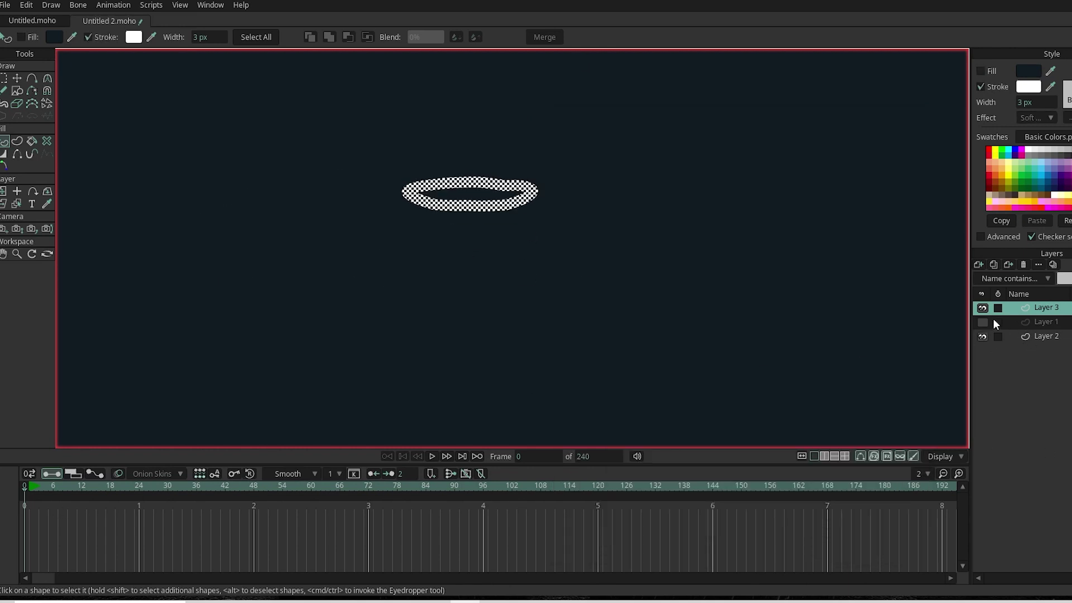
left_click(1038, 322)
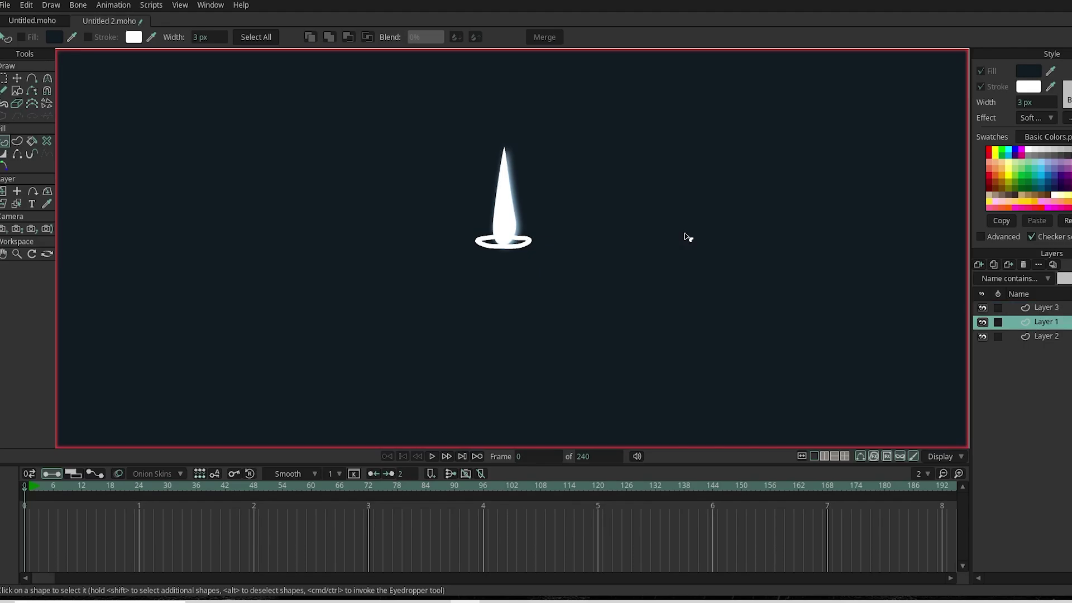
Scale the drop's layer to 10.4% and position it at the frame's upper edge, at Y 1.0641.
key("m")
scroll(500, 251, "down", 4)
scroll(497, 297, "up", 3)
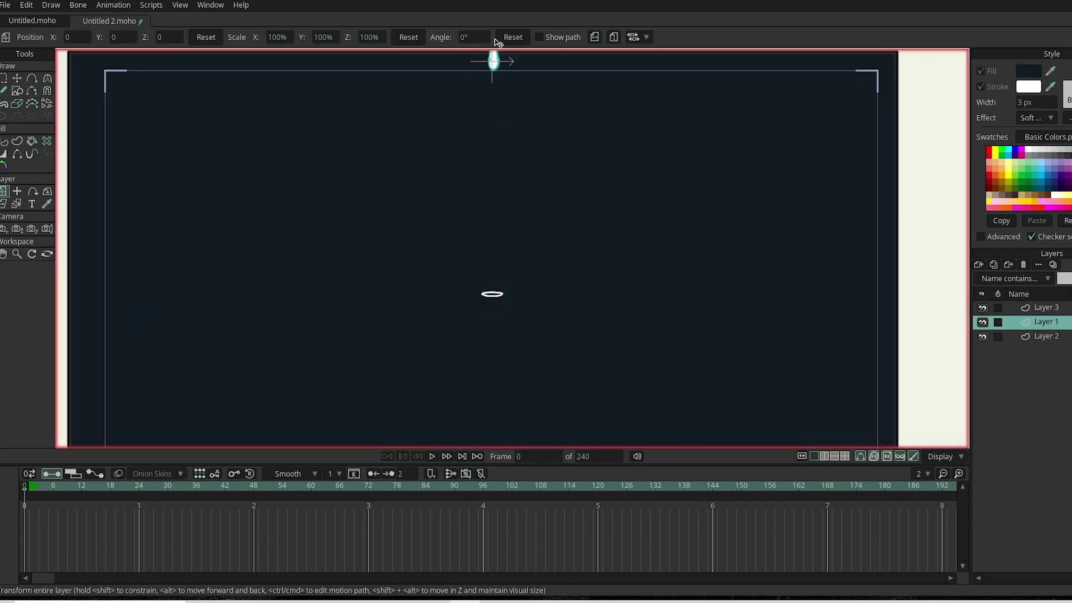
scroll(499, 42, "up", 4)
left_click_drag(472, 120, 429, 165)
scroll(500, 271, "down", 6)
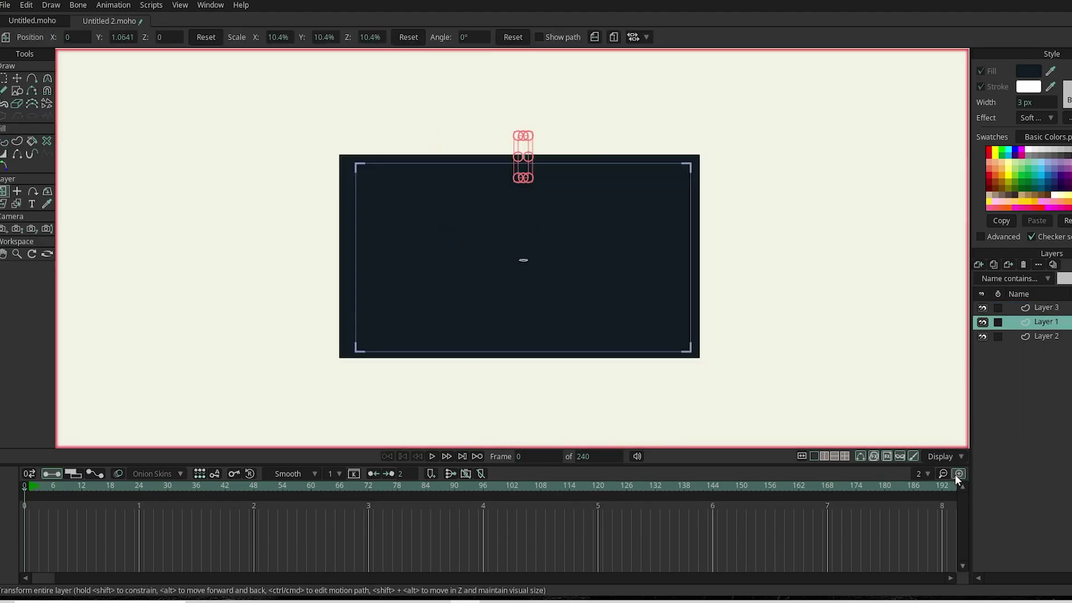
left_click(958, 474)
key("ctrl+Right")
scroll(531, 328, "up", 3)
left_click_drag(531, 328, 523, 413)
scroll(524, 414, "up", 2)
scroll(511, 346, "down", 2)
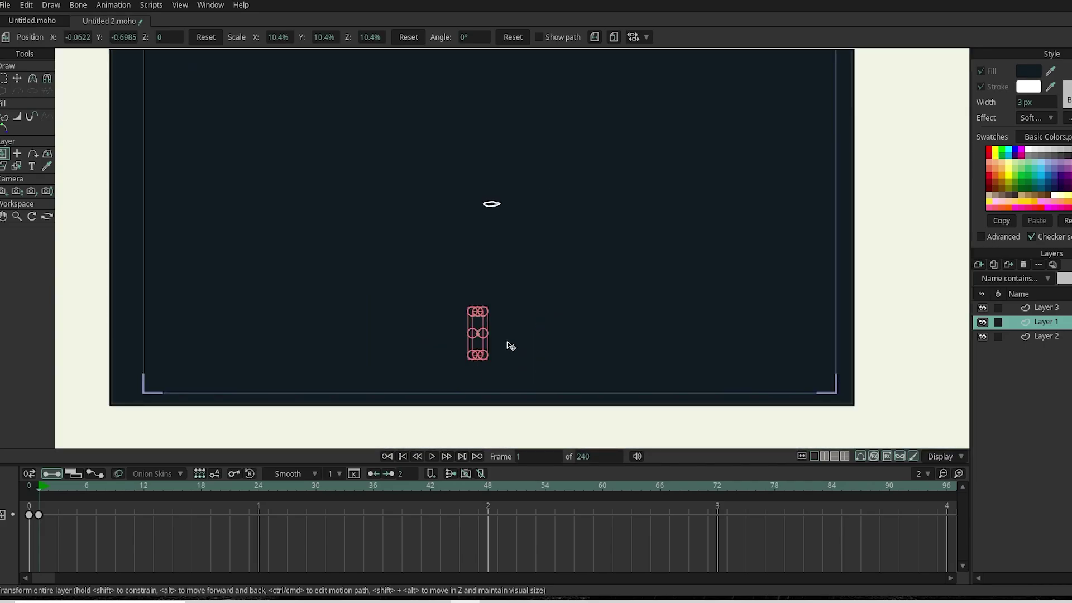
scroll(511, 346, "down", 2)
At frame 24, move the drop's layer straight down to Y -0.6859.
left_click_drag(32, 523, 278, 534)
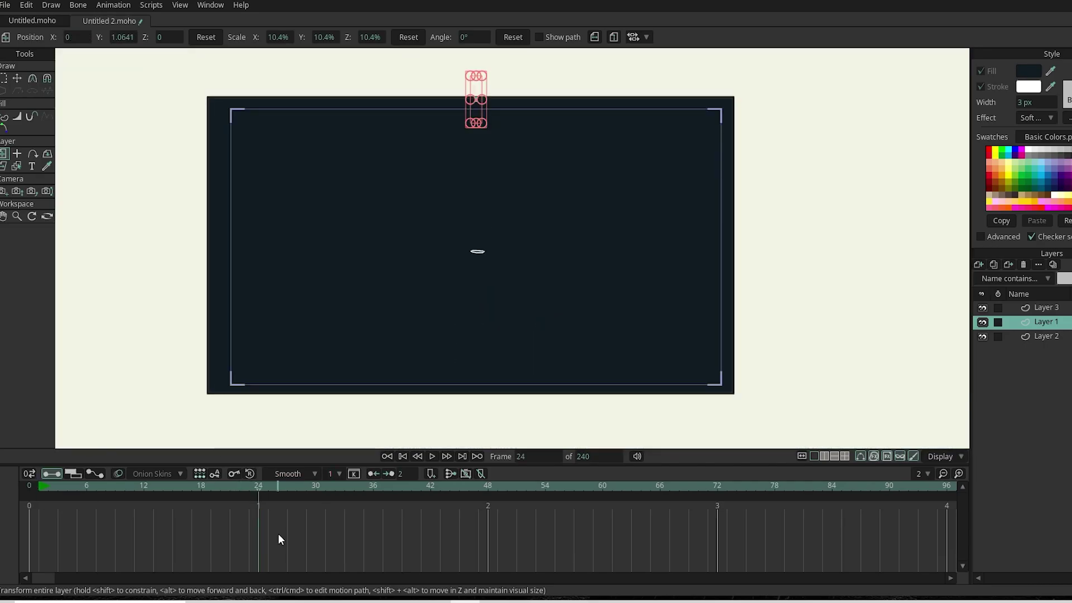
scroll(477, 339, "up", 3)
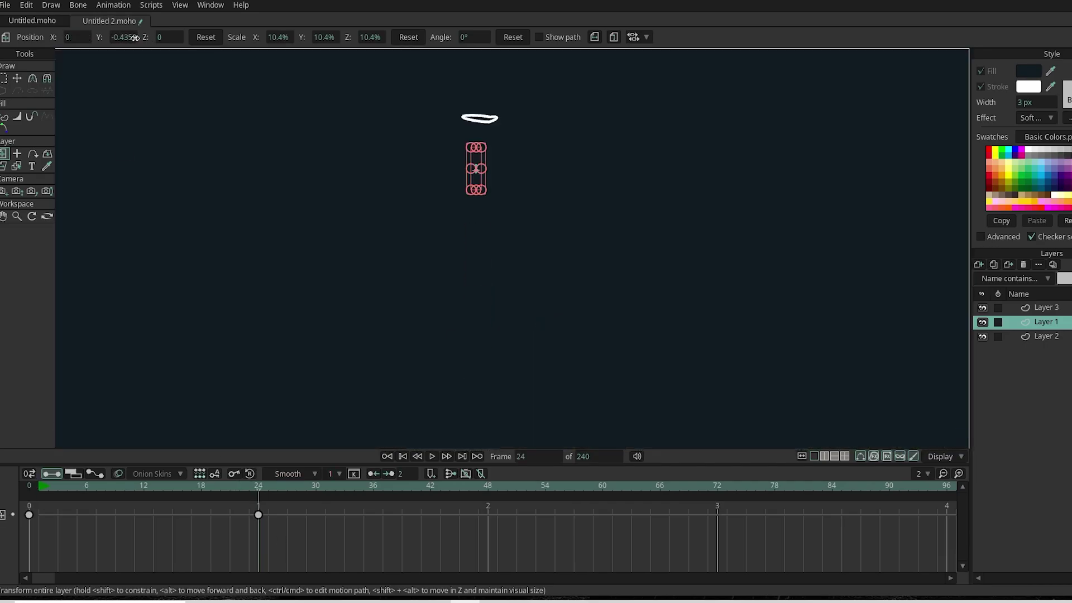
scroll(318, 211, "down", 3)
scroll(158, 431, "up", 3)
scroll(391, 268, "down", 3)
scroll(432, 285, "up", 3)
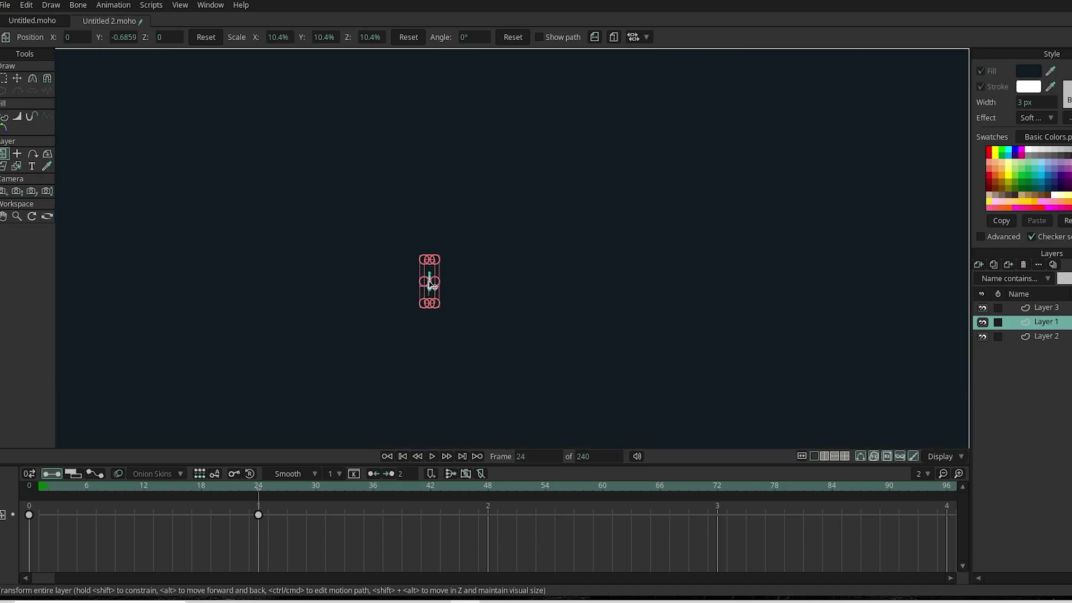
Adjust the drop's points at frame 24, starting from its tip, and play back the fall.
scroll(363, 223, "up", 3)
key("g")
scroll(330, 158, "down", 1)
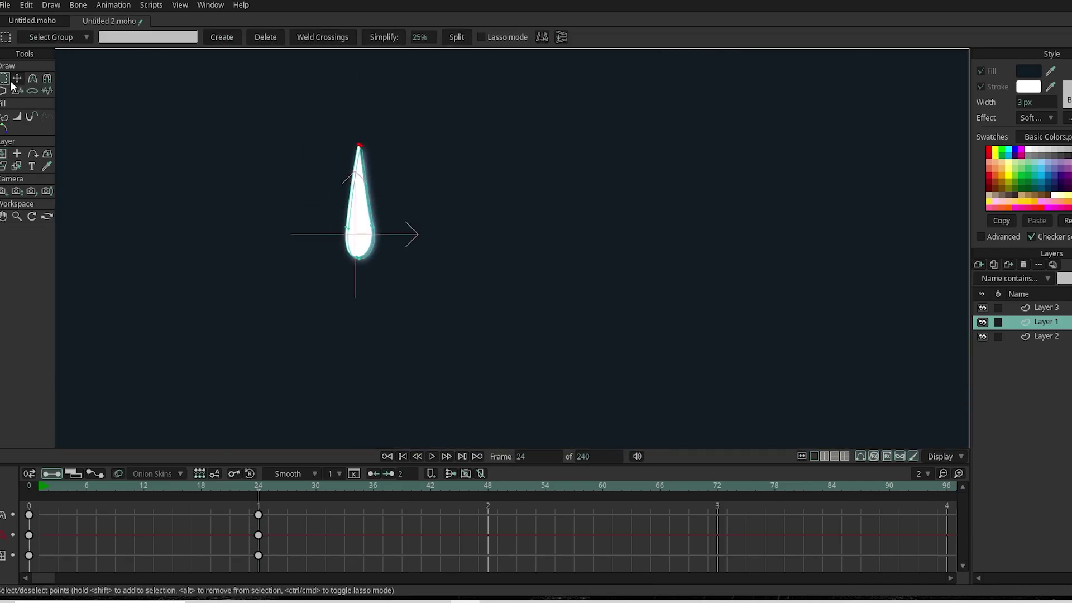
key("t")
scroll(402, 149, "up", 2)
scroll(413, 268, "up", 2)
left_click_drag(414, 268, 260, 285)
scroll(335, 290, "down", 3)
key("space")
key("space")
Keyframe the drop's points after impact, shrinking it into a small, short teardrop by frame 30.
scroll(316, 317, "up", 3)
left_click_drag(268, 484, 258, 491)
left_click(237, 484)
left_click(317, 483)
key("ctrl+a")
left_click_drag(316, 272, 317, 267)
scroll(317, 268, "up", 3)
left_click_drag(330, 465, 324, 383)
Hide the drop's layer from frame 32 onward through its visibility setting and play the animation.
double_click(1034, 329)
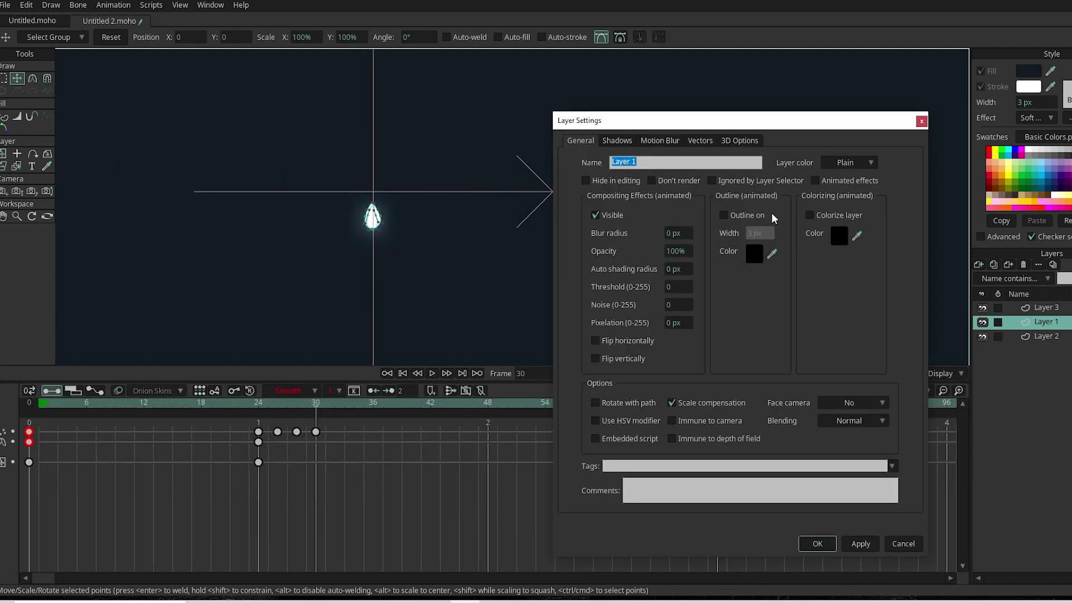
left_click(817, 544)
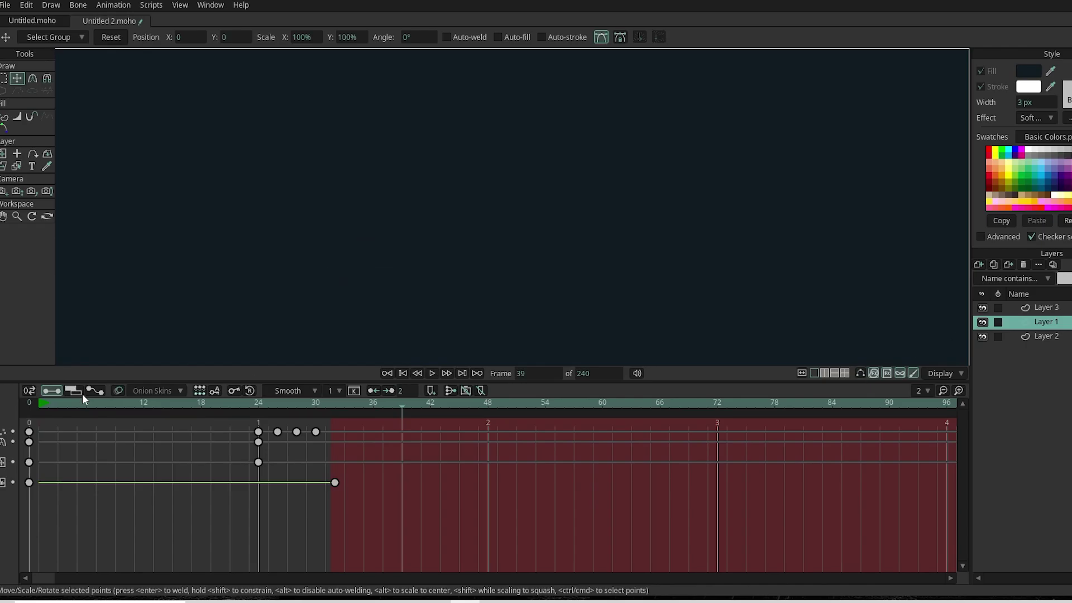
key("space")
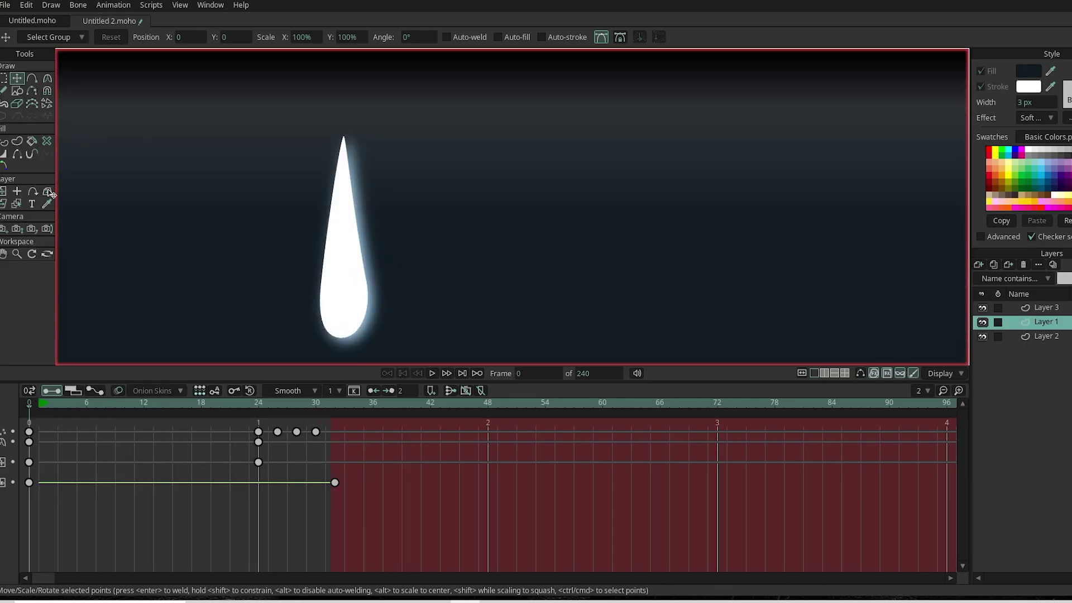
Try the Shaded effect on the light blue shape behind the white drop.
left_click(4, 142)
left_click(358, 235)
left_click(1051, 117)
left_click(1053, 148)
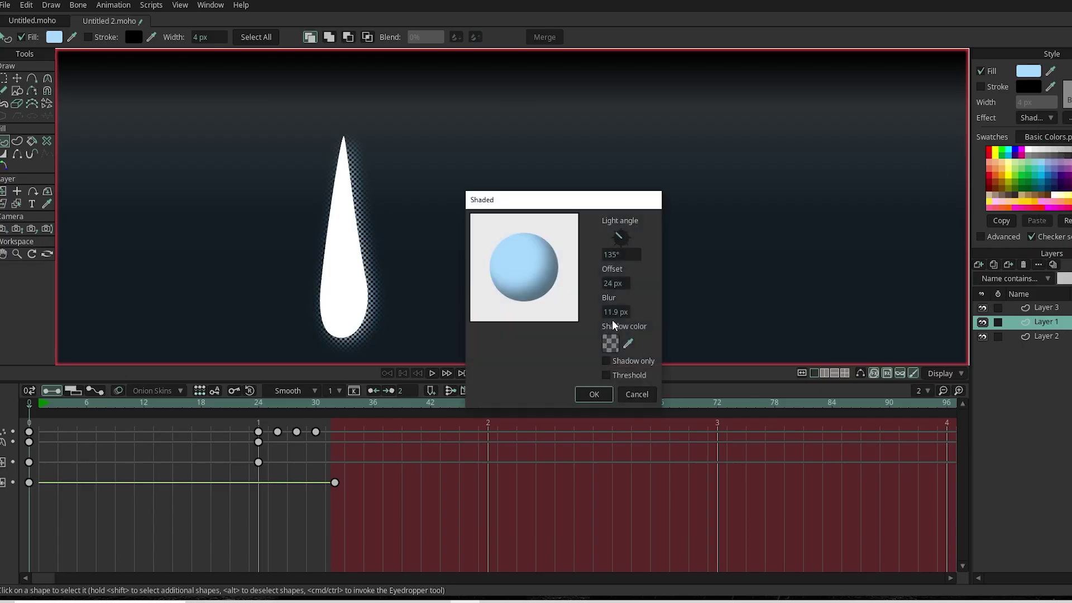
left_click(594, 394)
Set the plain light blue drop to Intersect so it shades the inside of the white drop.
left_click(364, 220)
key("t")
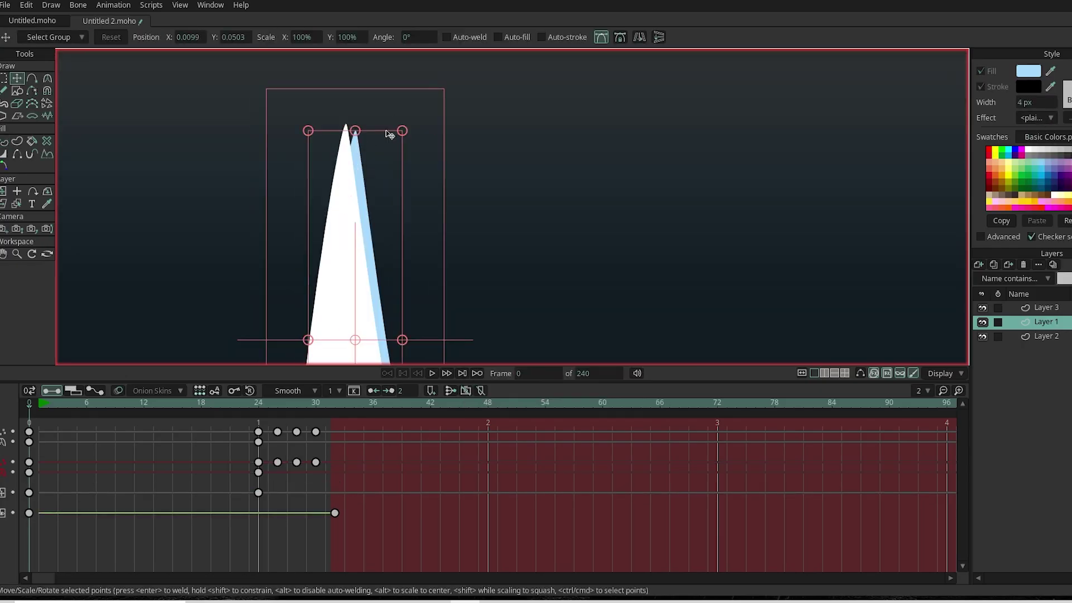
key("q")
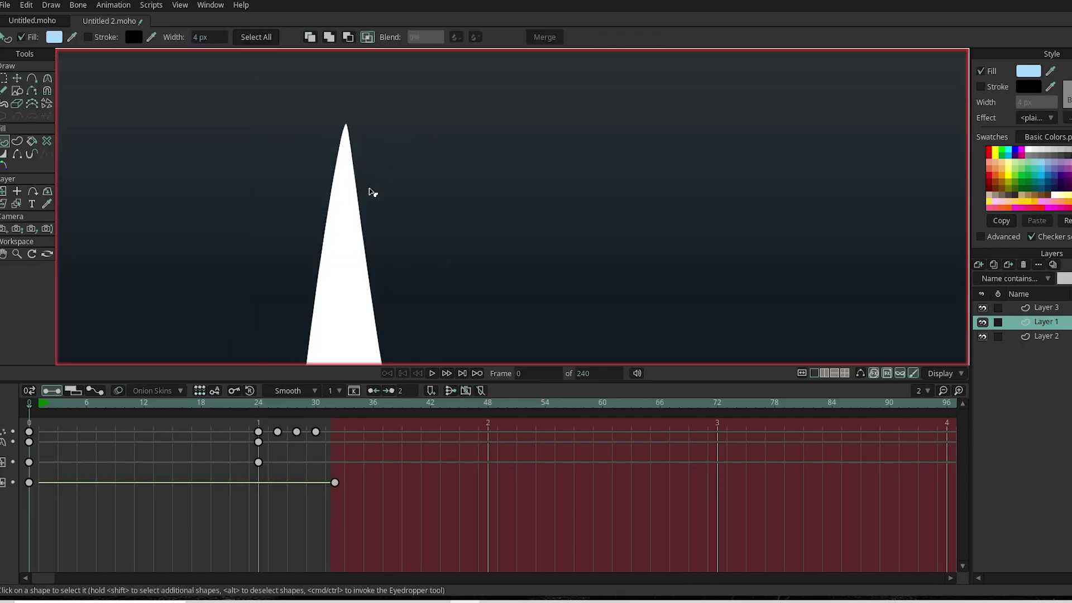
left_click(362, 219)
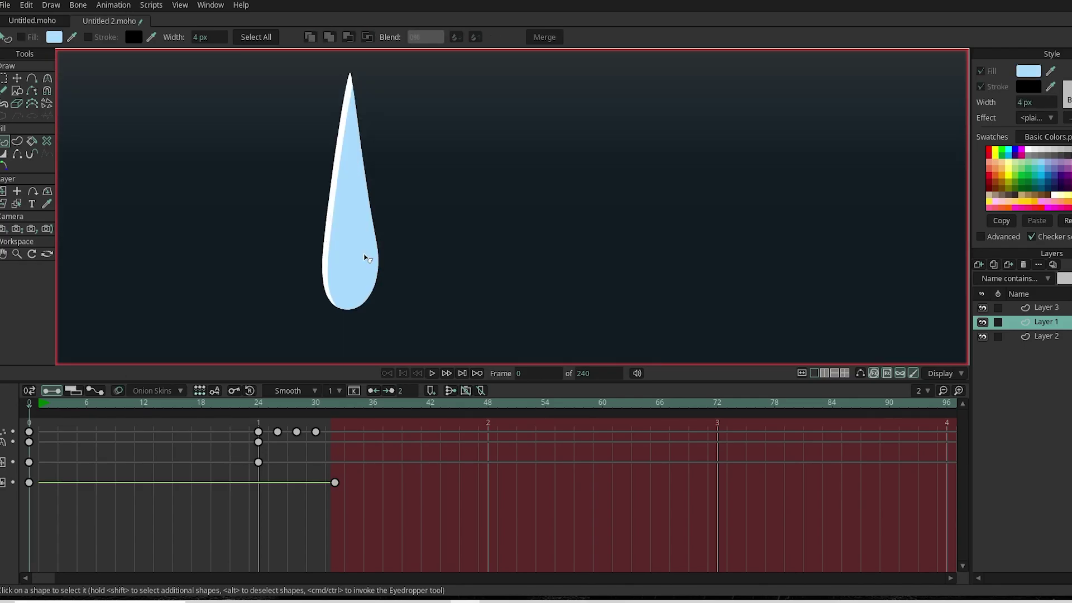
Speed up the drop's fall by compressing its keyframes so the impact lands on frame 11, and replay it.
key("t")
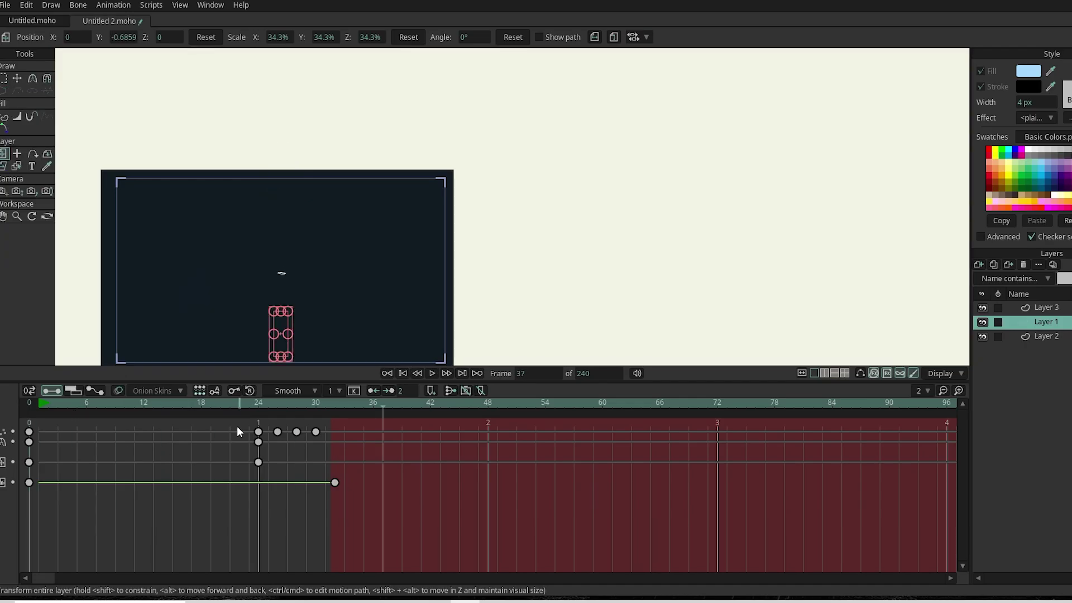
key("space")
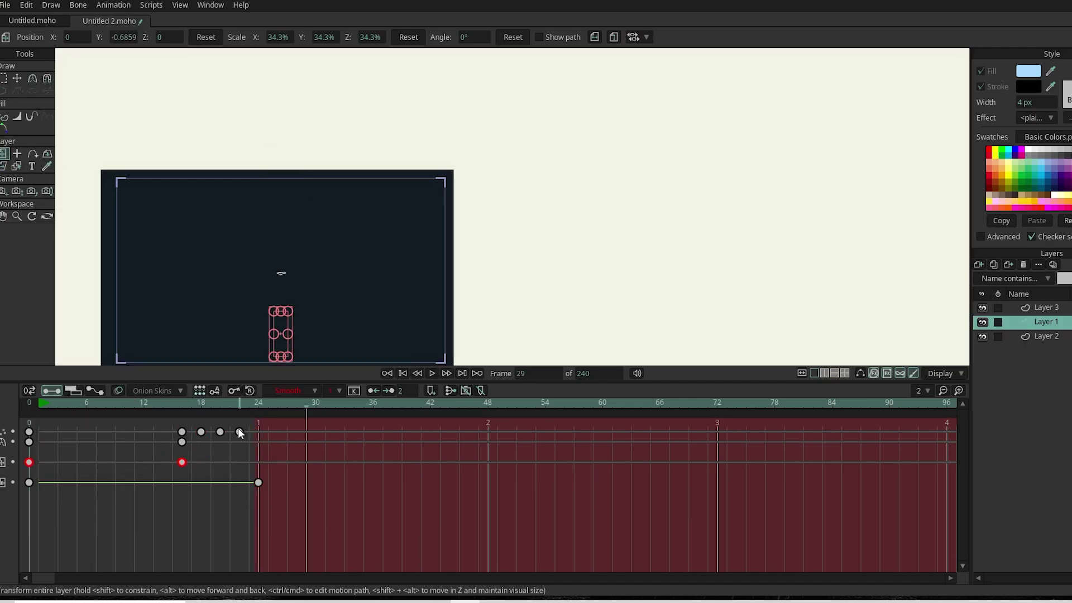
key("space")
left_click_drag(182, 437, 134, 437)
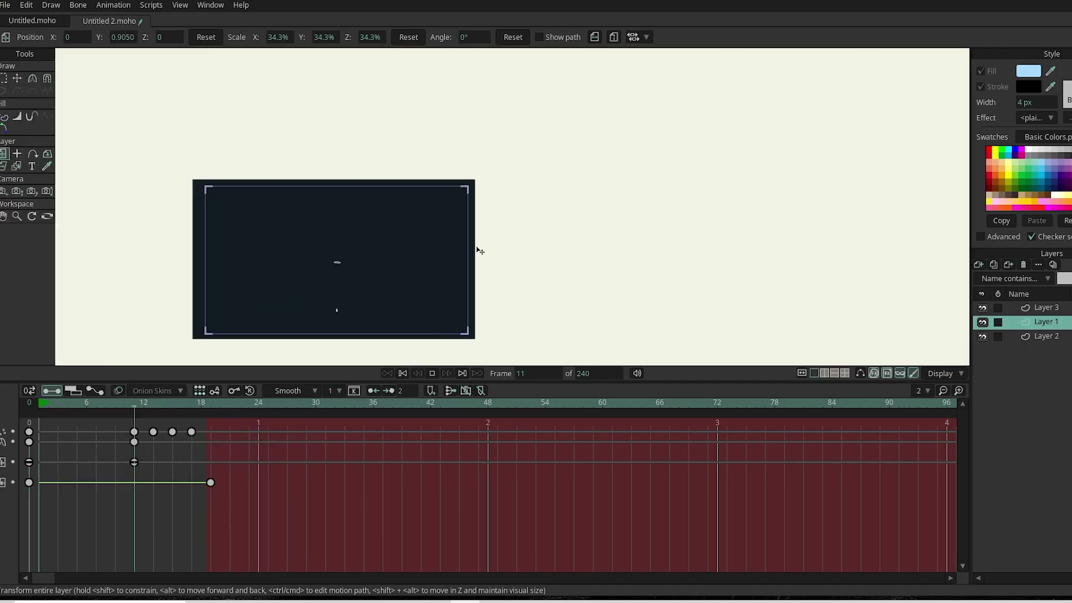
Move the ring layer to the drop's impact point, at about X -0.0043 and Y -0.6594, without a second position keyframe.
left_click(335, 331)
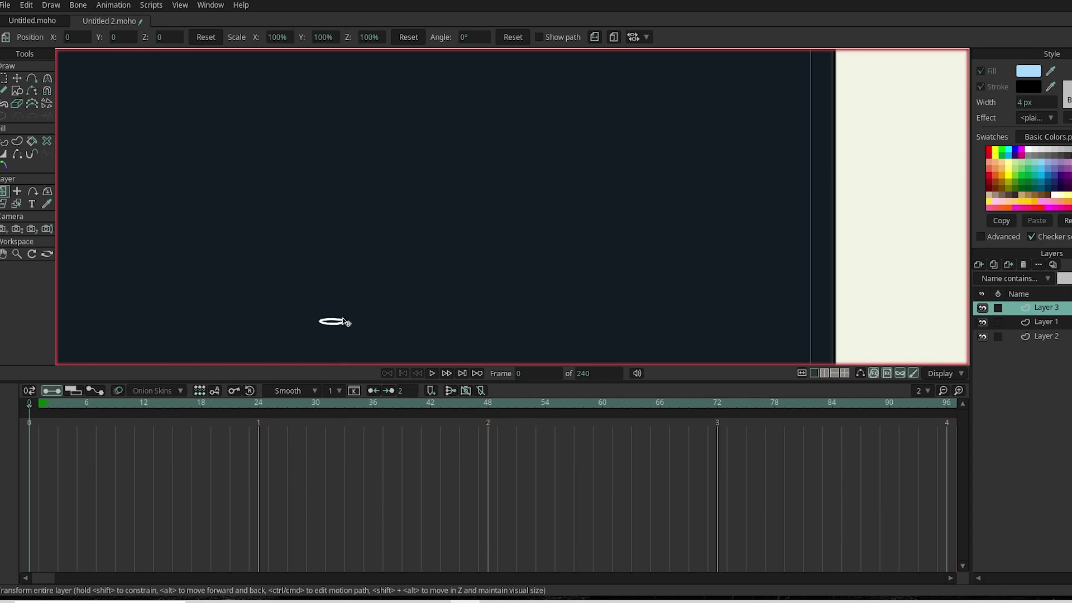
left_click(57, 403)
left_click_drag(175, 404, 153, 403)
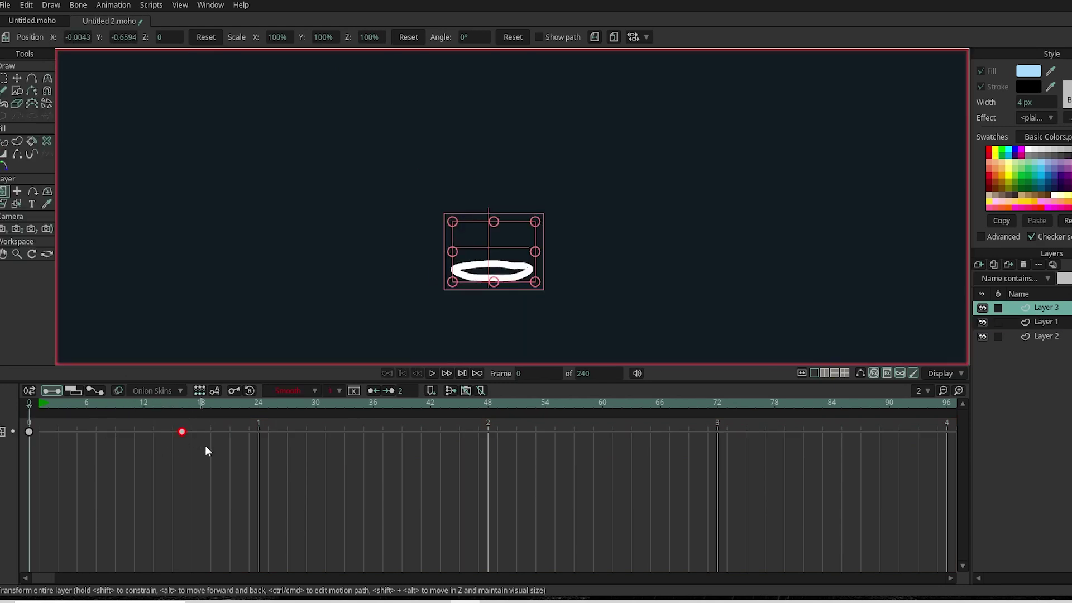
left_click(169, 403)
Keyframe the ring's points at frame 15 with thinner, uneven line widths around the drop.
key("t")
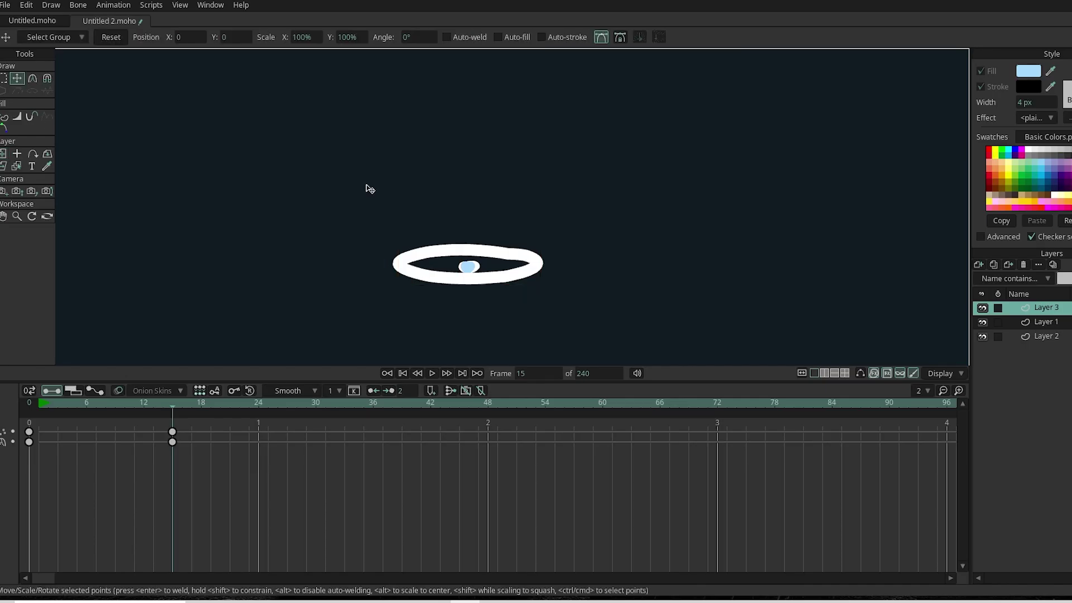
key("ctrl+a")
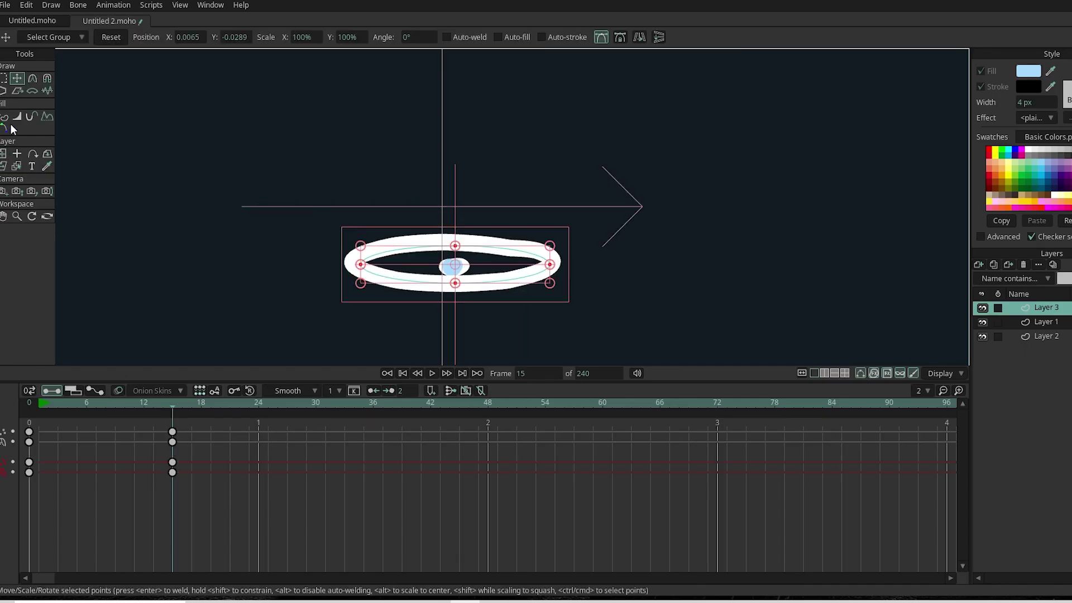
key("w")
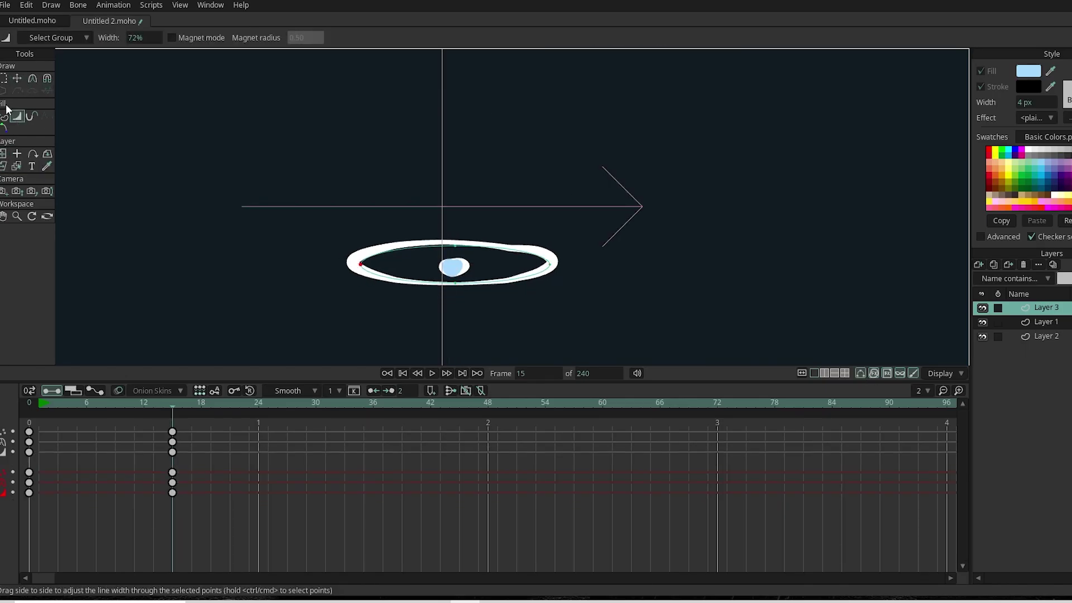
key("t")
Animate the ring's points spreading into a much larger ellipse, retiming the growth keyframes to frames 31 and 55.
left_click_drag(179, 440, 717, 416)
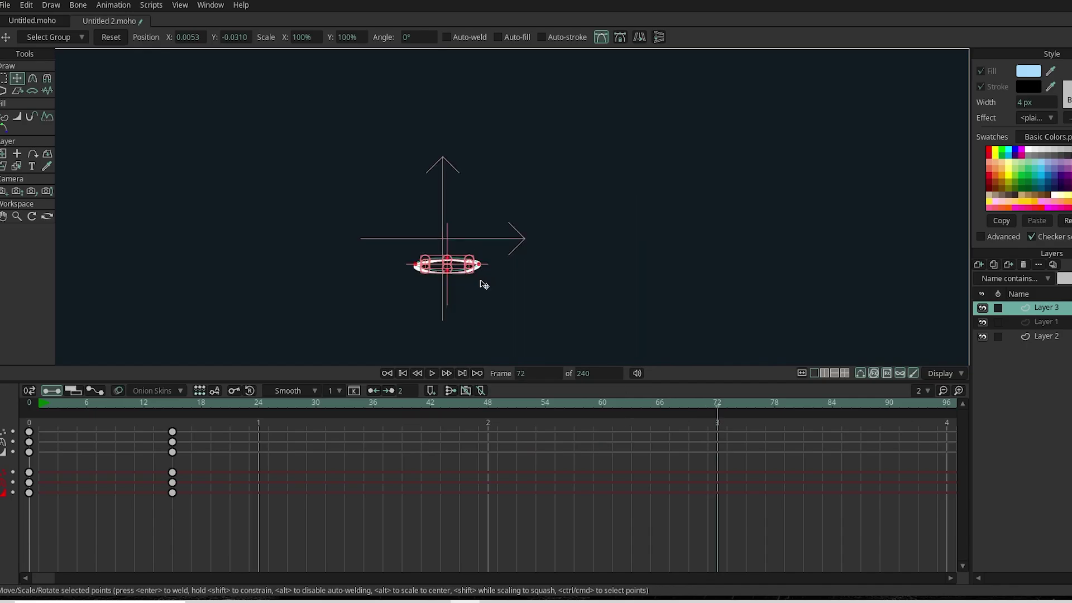
key("ctrl+a")
left_click_drag(509, 299, 599, 330)
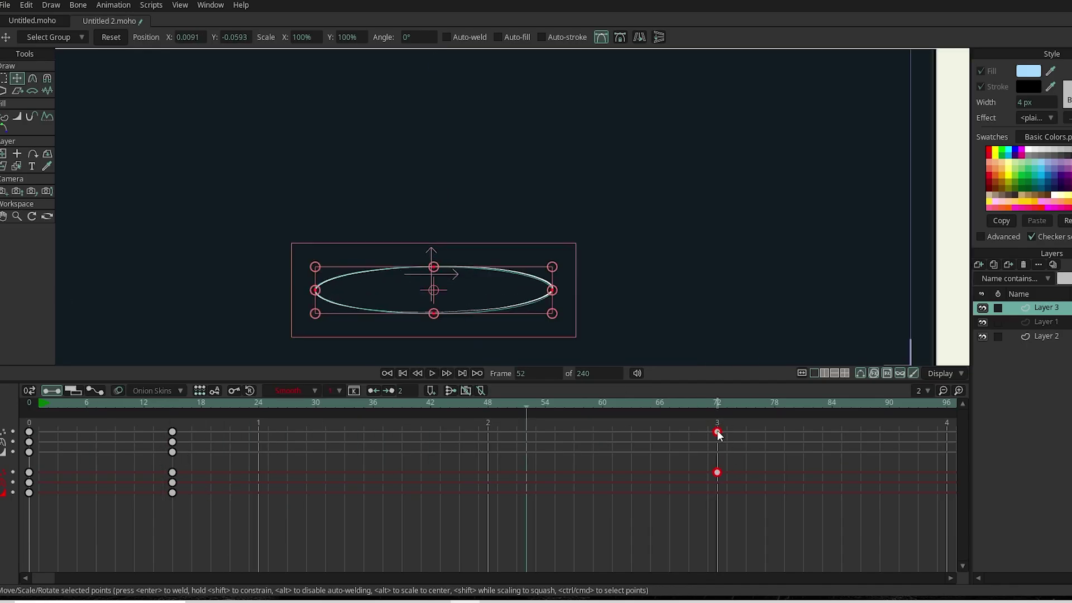
key("space")
key("space")
key("space")
left_click_drag(583, 322, 628, 328)
left_click_drag(179, 545, 547, 465)
Keyframe the ring's stroke color at frames 48 and 55 so the ring fades to transparent.
left_click(5, 117)
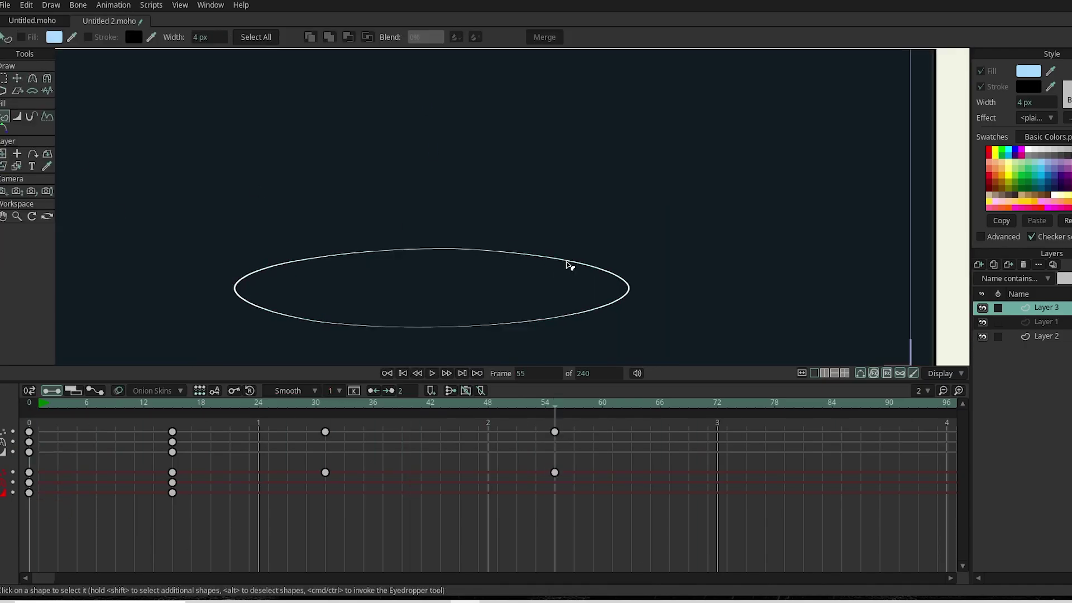
left_click(1027, 86)
left_click(885, 375)
left_click(1039, 86)
left_click(886, 374)
Keyframe the ring's stroke color as white at frame 15 and transparent at frame 13, and play the result.
left_click(173, 405)
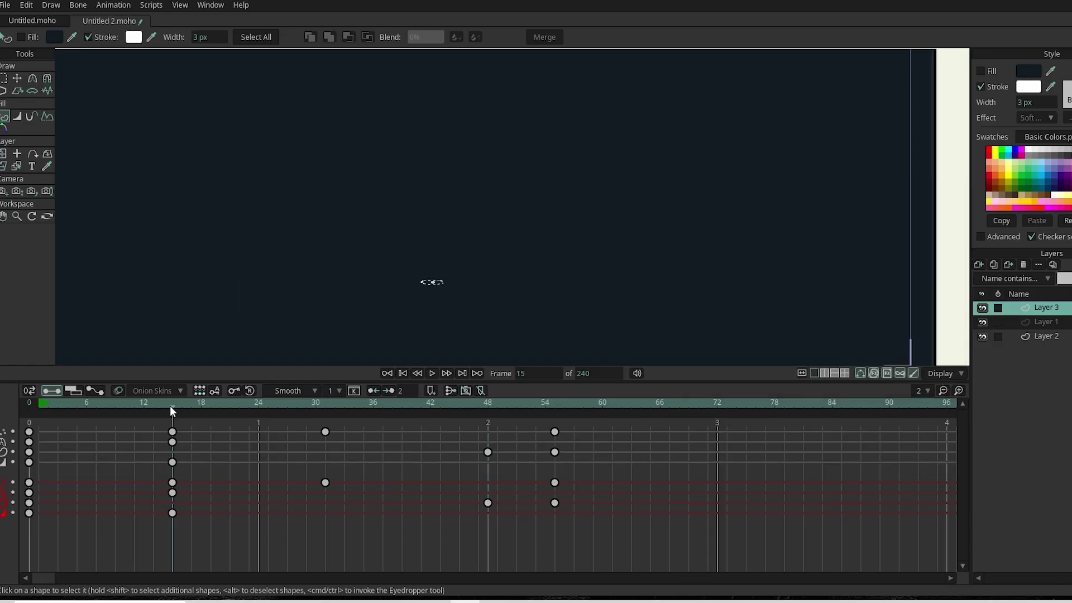
left_click(1019, 85)
left_click(886, 374)
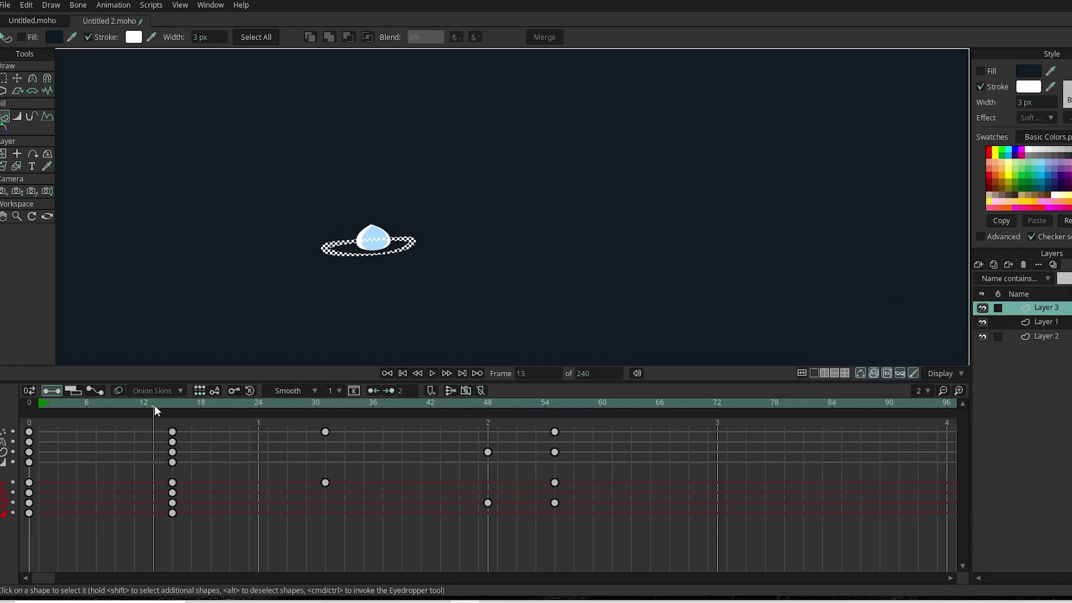
left_click(1028, 86)
left_click(922, 338)
key("space")
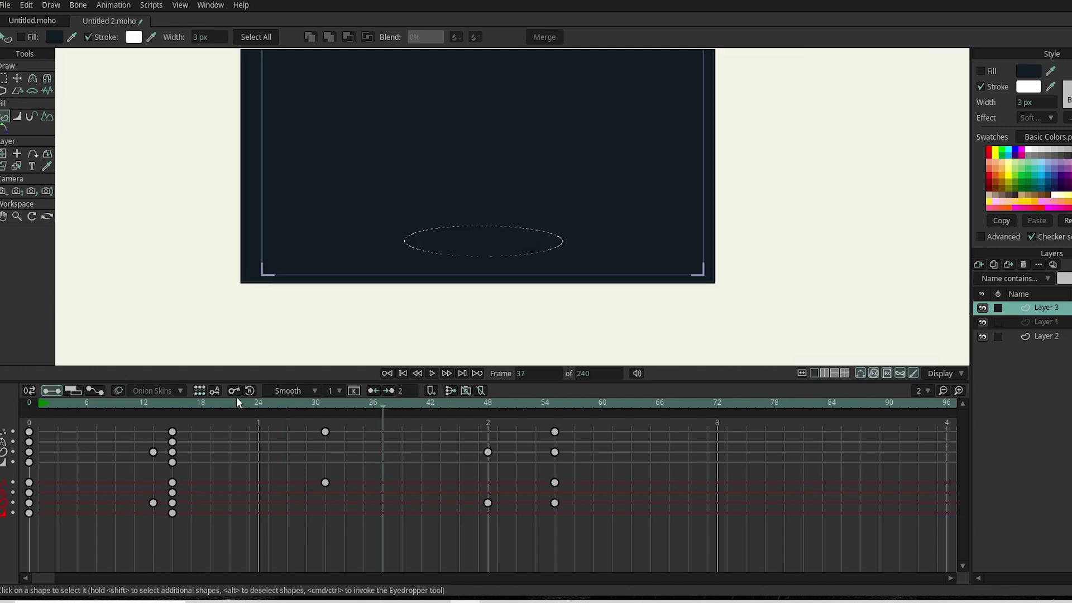
Reshape the ring's spread at frame 48, keeping it in line with the ellipse at frame 31.
key("t")
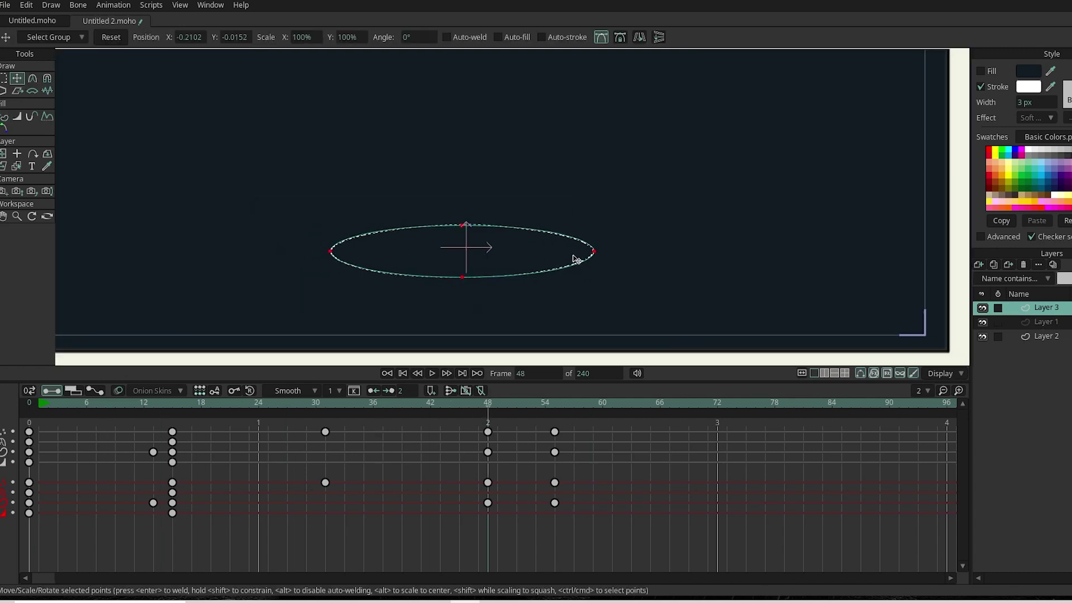
left_click(322, 411)
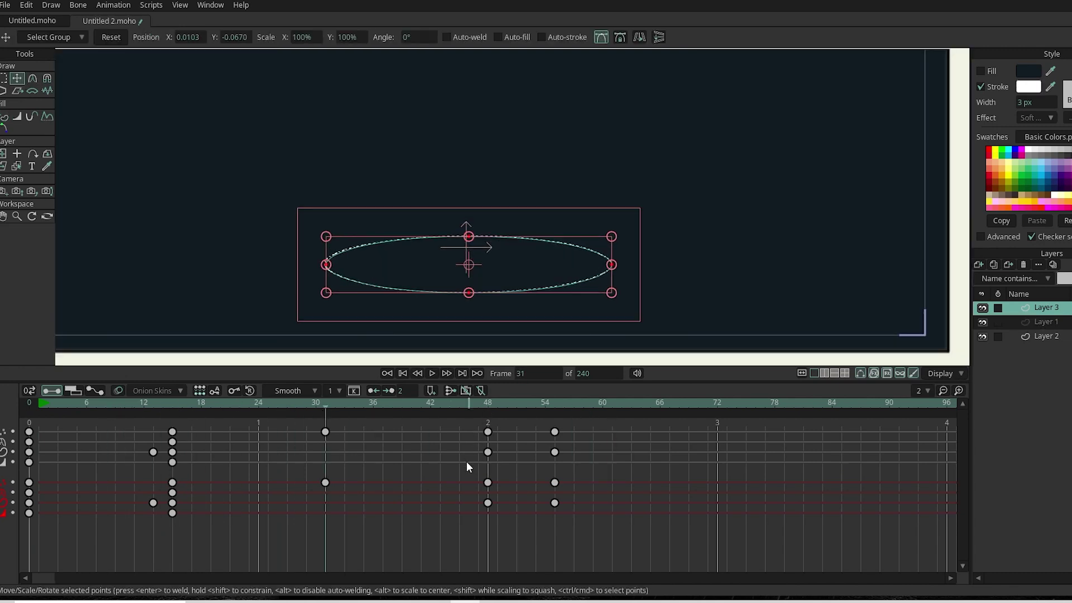
key("space")
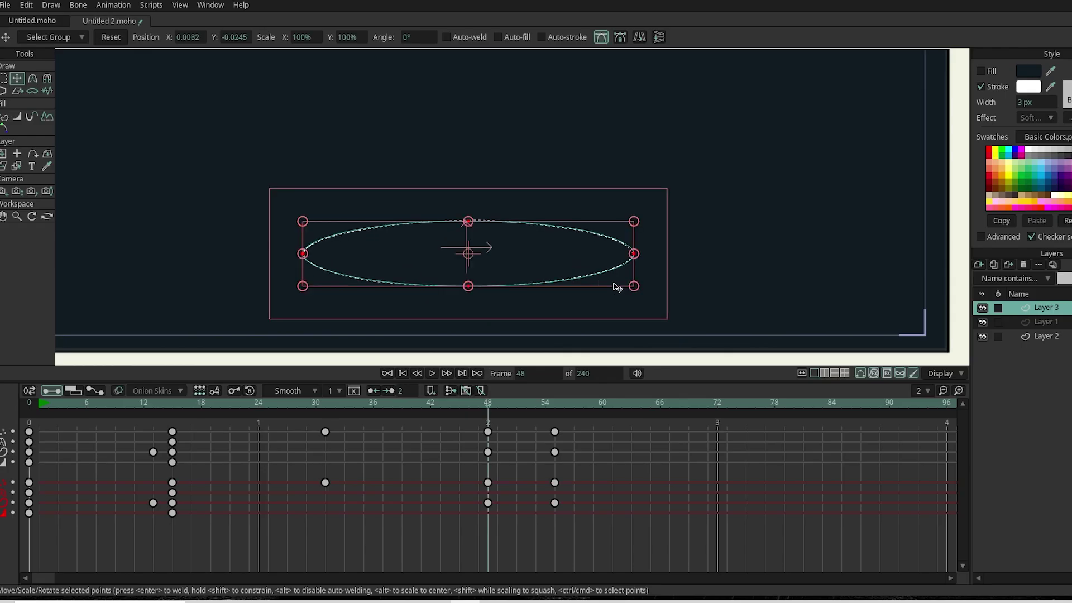
key("space")
Delete the ring's frame 55 keyframes and set its stroke color fade between frames 33 and 48.
left_click_drag(578, 518, 578, 518)
key("Delete")
left_click(487, 412)
key("ctrl+z")
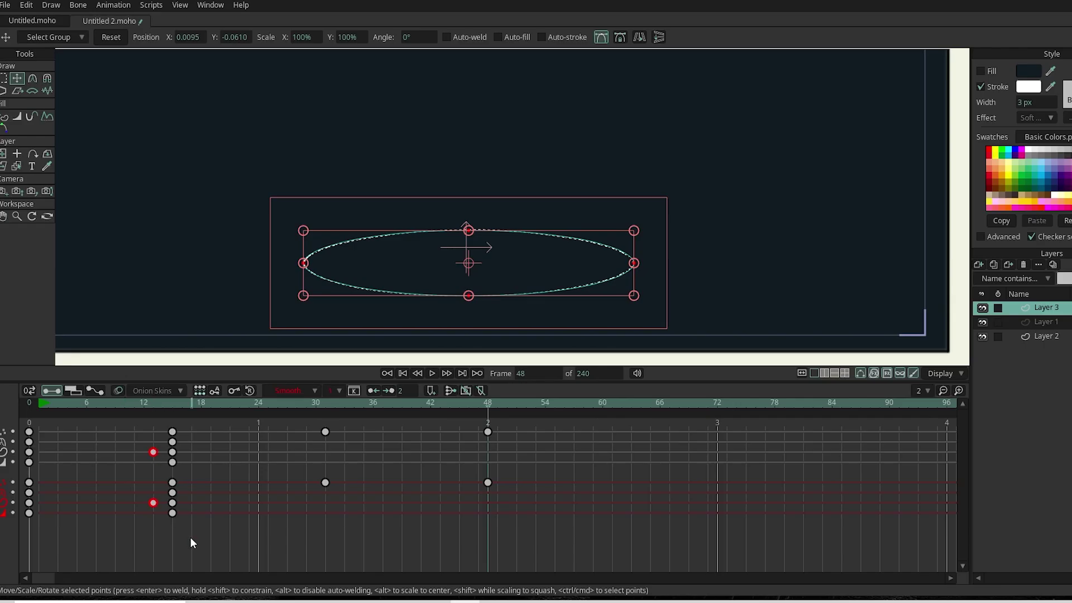
key("ctrl+z")
key("ctrl+z")
key("ctrl+z")
key("ctrl+z")
key("ctrl+z")
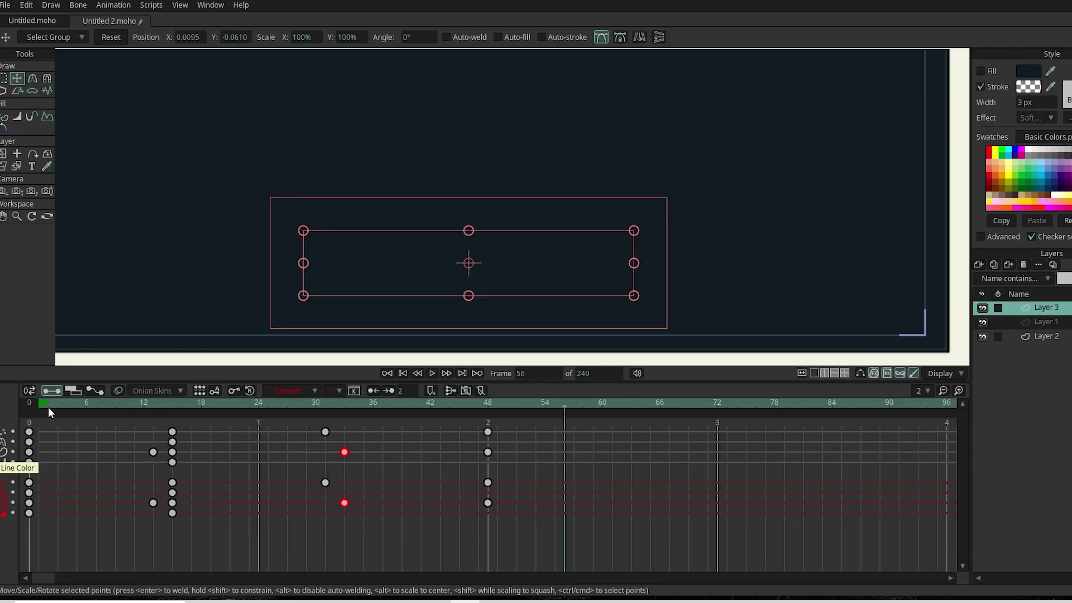
Move the ring's stroke color fade-out keyframes earlier, to frames 30 and 39.
left_click_drag(487, 503, 451, 505)
key("ctrl+z")
key("ctrl+z")
key("ctrl+z")
key("ctrl+z")
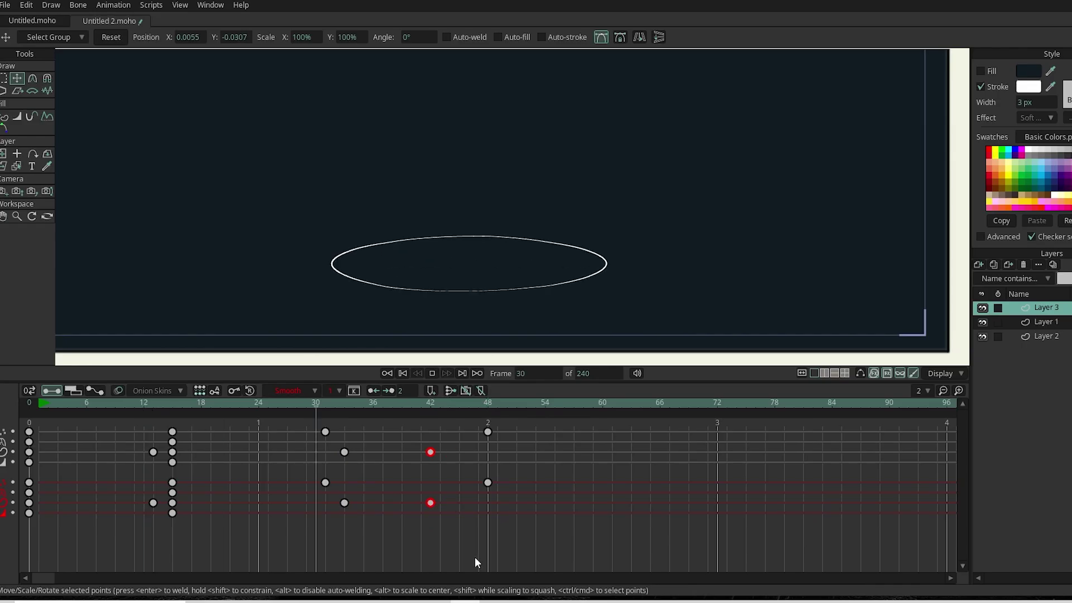
left_click(402, 403)
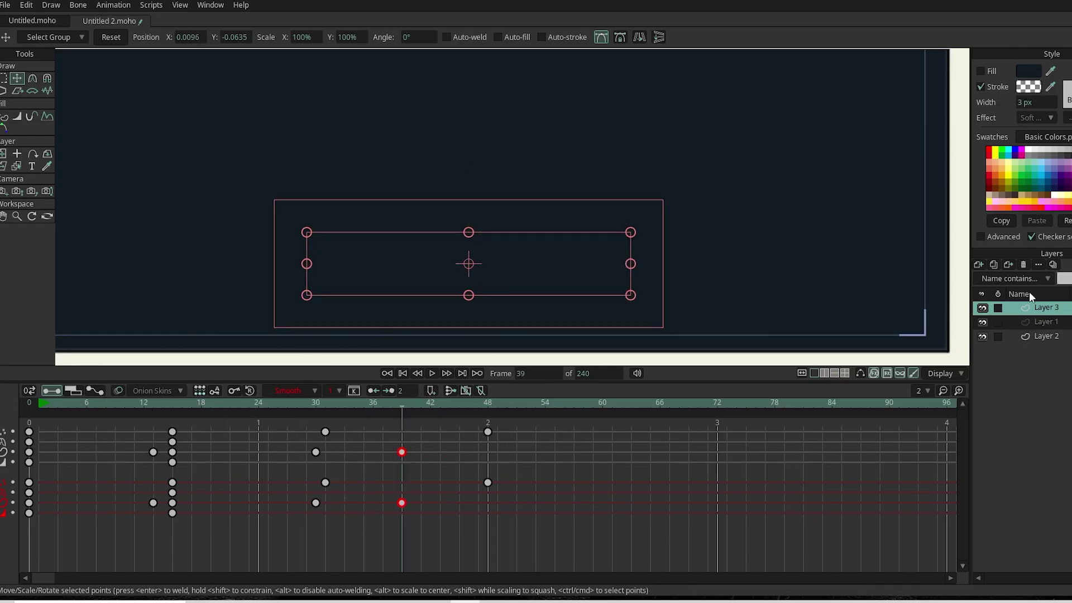
Adjust the ring layer's animated noise, trying offset 6 px with scale 13 px and offset 9 px with scale 25 px.
double_click(1033, 307)
left_click(700, 140)
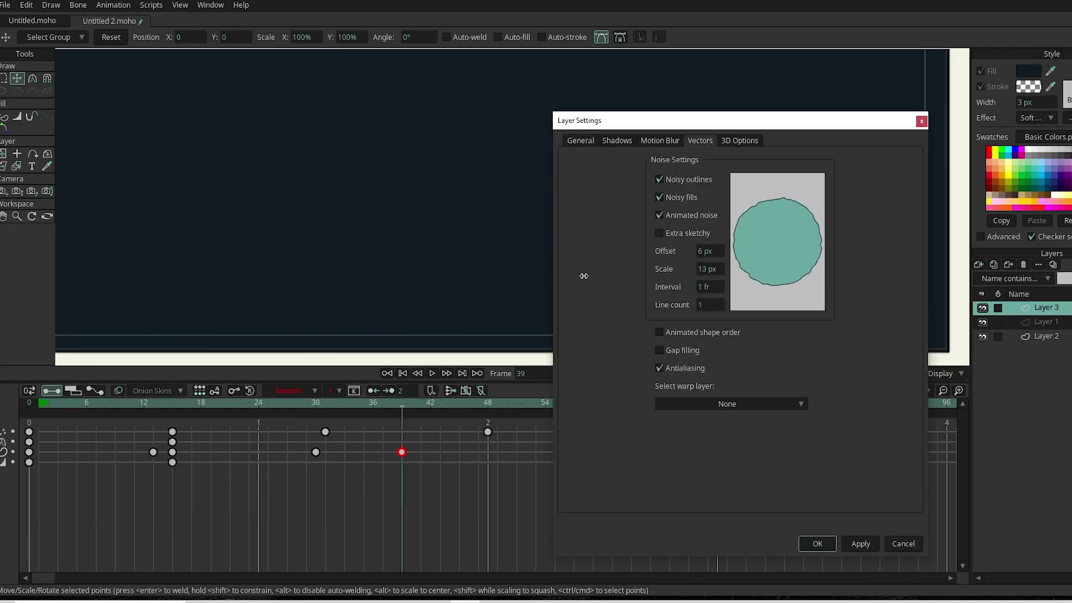
left_click(818, 544)
key("space")
left_click(201, 403)
double_click(1033, 307)
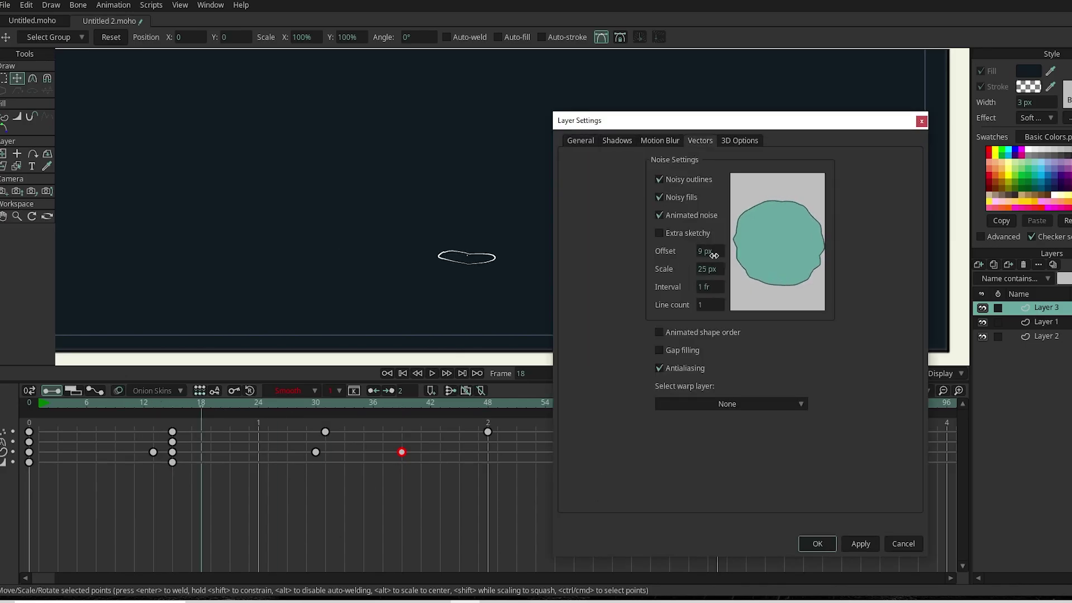
left_click(832, 543)
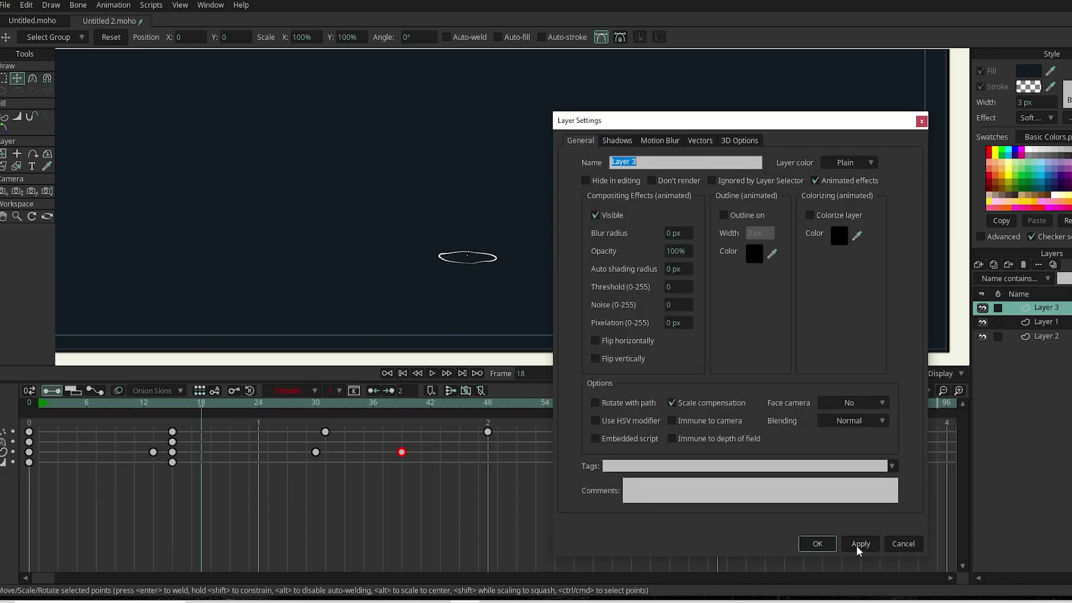
left_click(832, 545)
left_click(153, 451)
key("space")
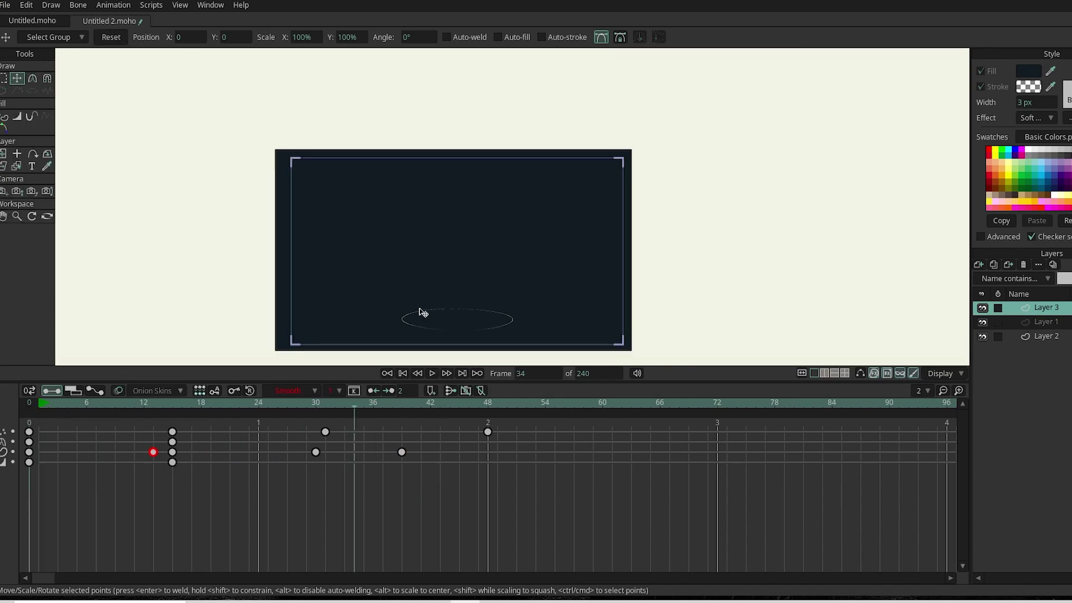
Round out the ring's curve and adjust its points at frame 31, and replay the animation from the start.
left_click(346, 429)
scroll(407, 251, "up", 3)
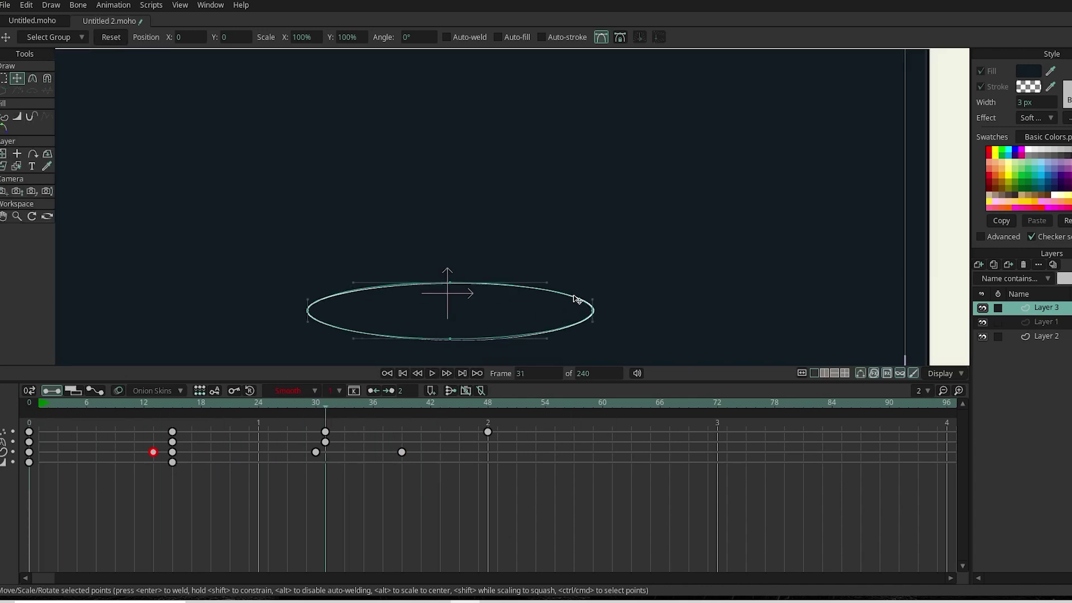
key("ctrl+a")
left_click_drag(498, 306, 497, 310)
left_click(509, 460)
key("space")
key("space")
left_click(40, 407)
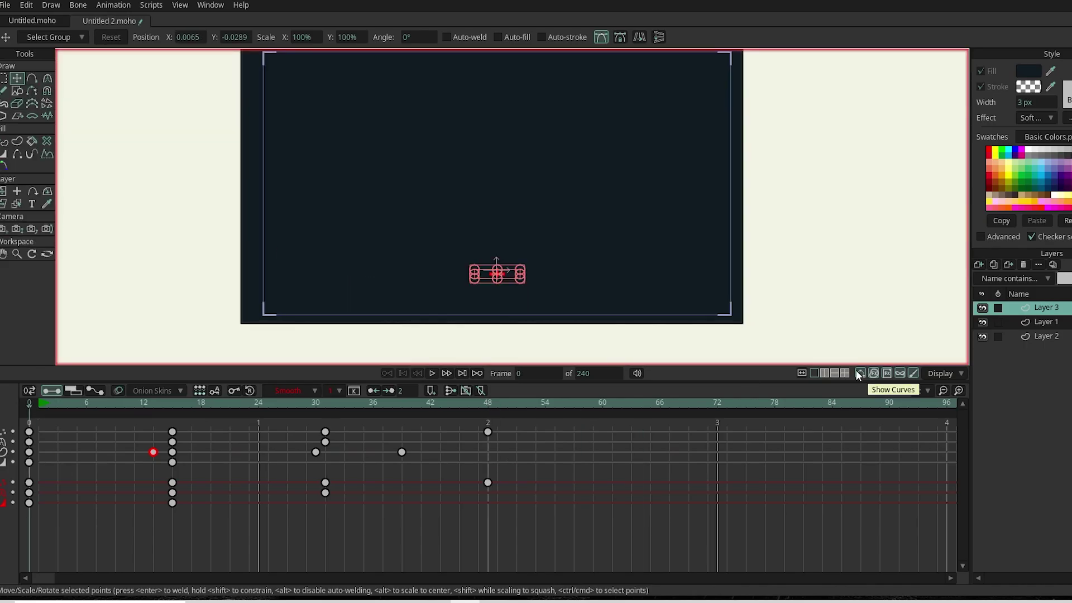
left_click(28, 412)
key("space")
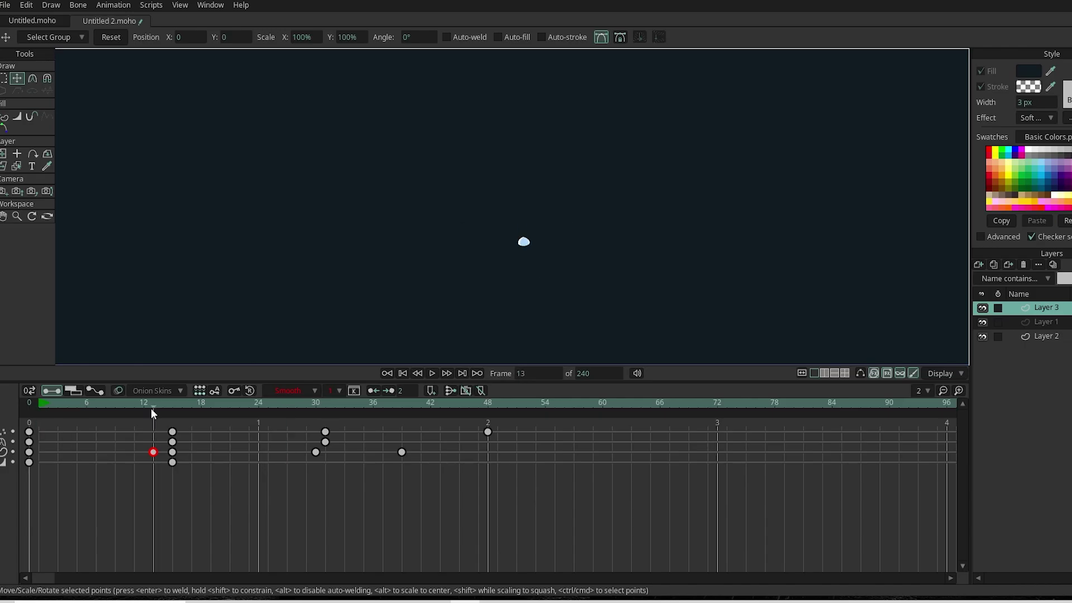
Add a blurred copy of the ring behind it, scaled to 98% by 87.6%, without layer transform keyframes at frame 31.
double_click(1042, 309)
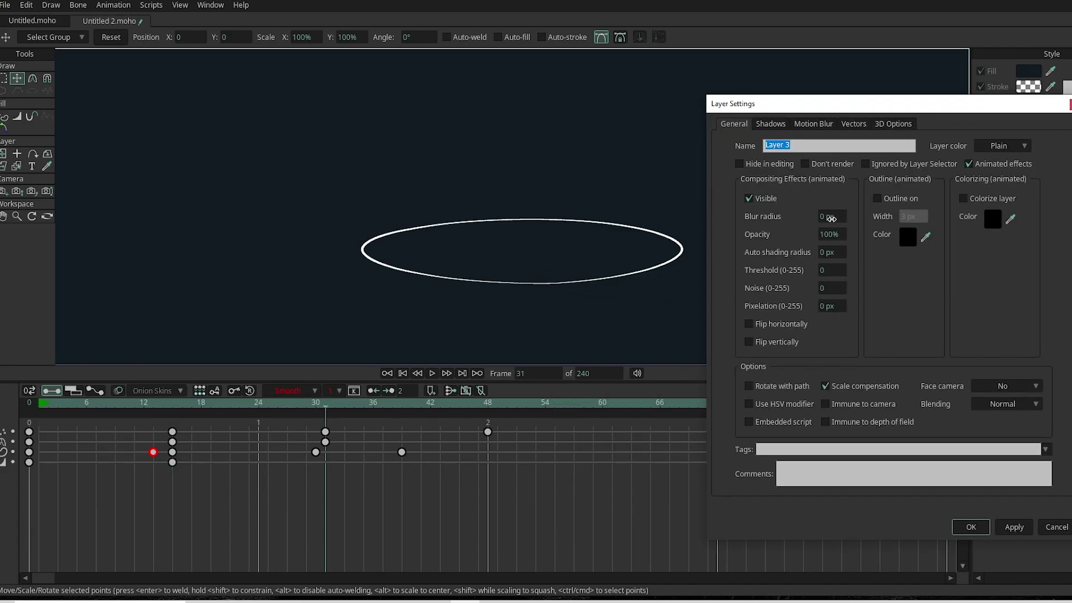
key("Return")
key("m")
left_click_drag(620, 271, 653, 273)
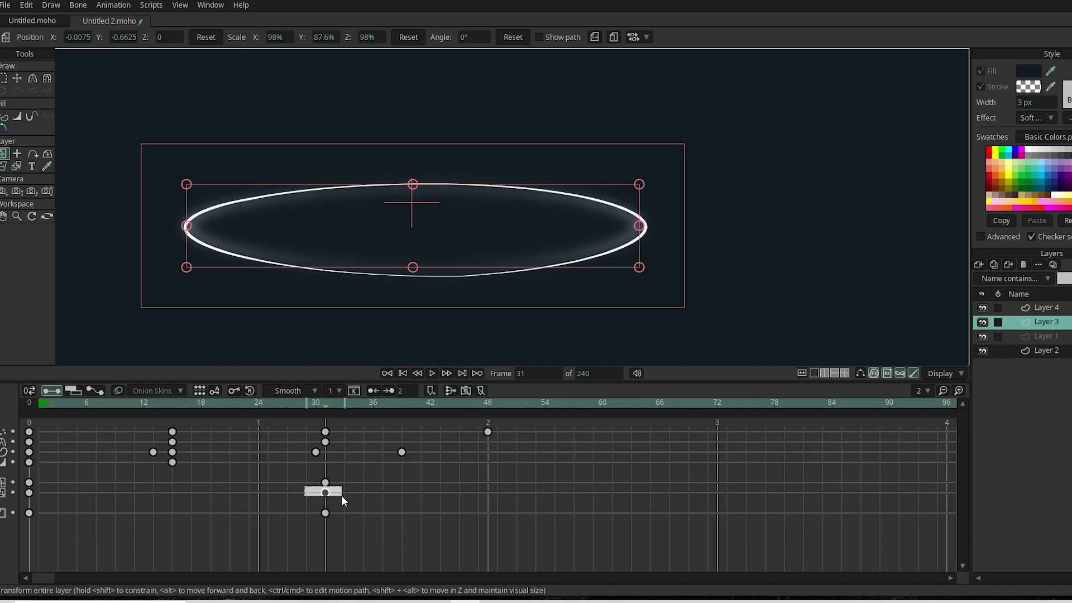
key("Delete")
key("space")
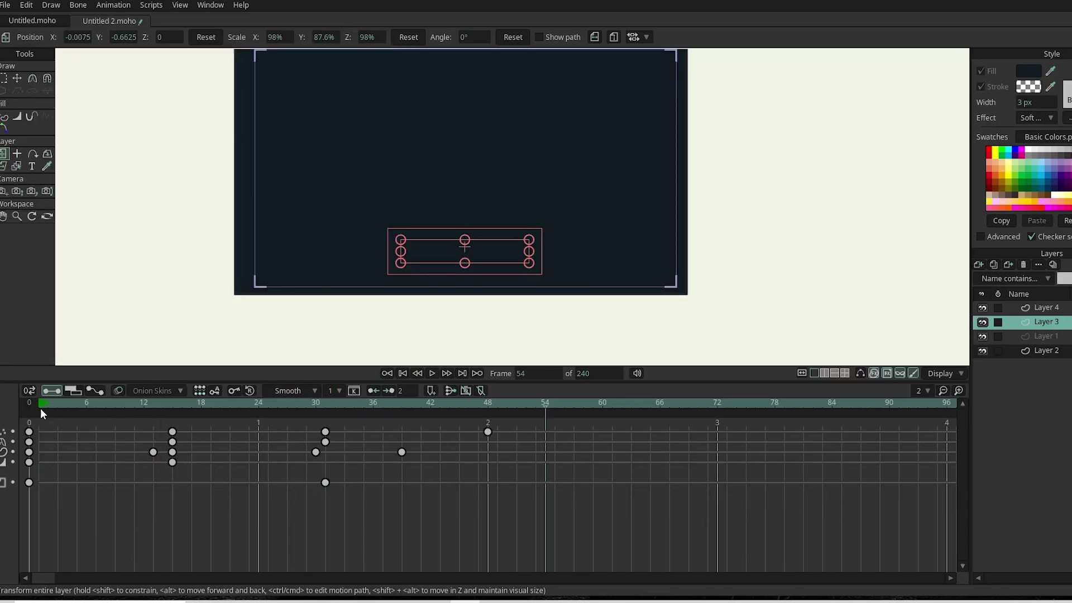
Group both ring layers and the drop layer as Rain drip and place the group in a new particle layer.
left_click(1043, 308)
left_click(1051, 343, "shift")
key("ctrl+g")
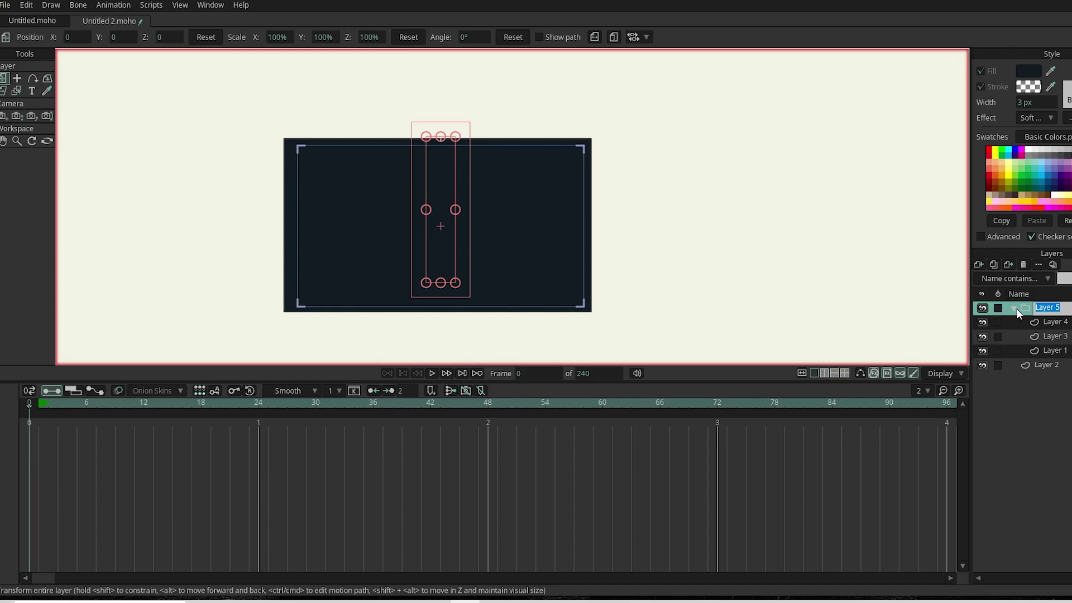
left_click(979, 264)
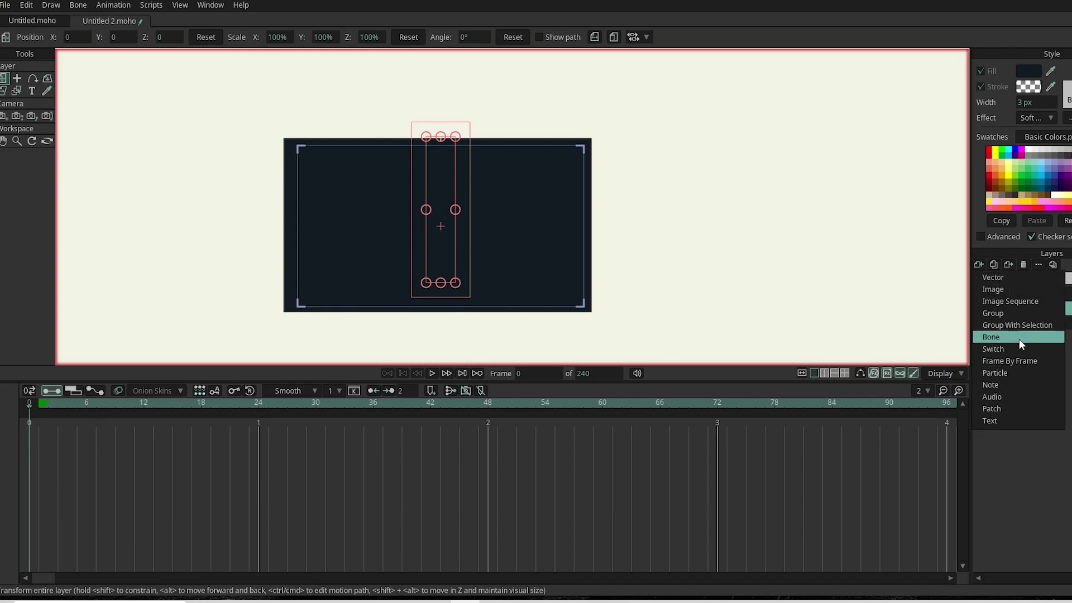
left_click(1015, 377)
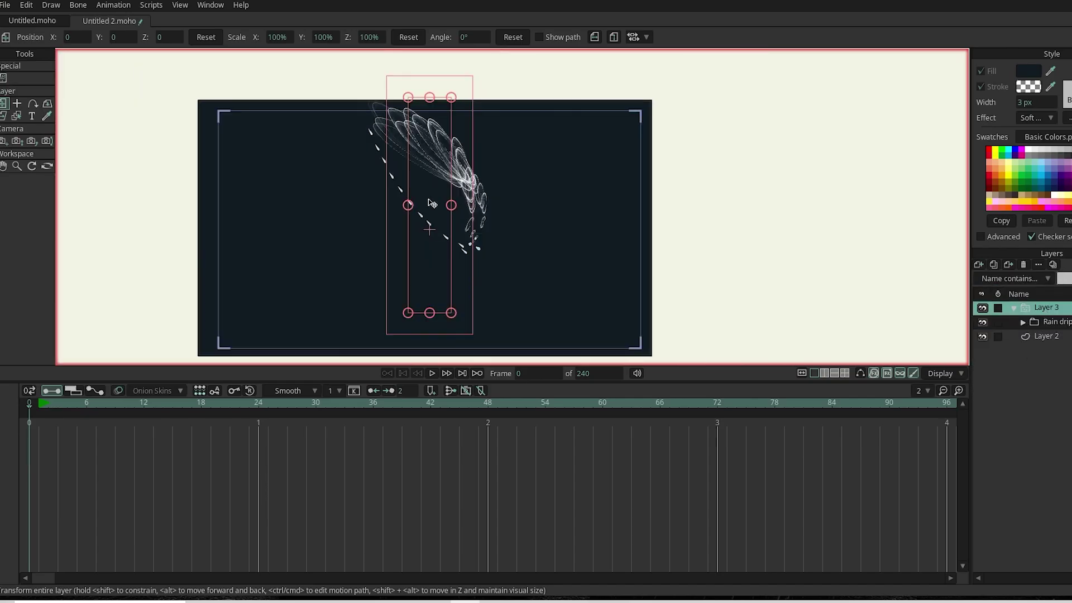
Set the particle source width, height and depth, velocity, velocity spread, direction and rate to 0.
left_click(142, 40)
double_click(156, 163)
type("0")
key("Return")
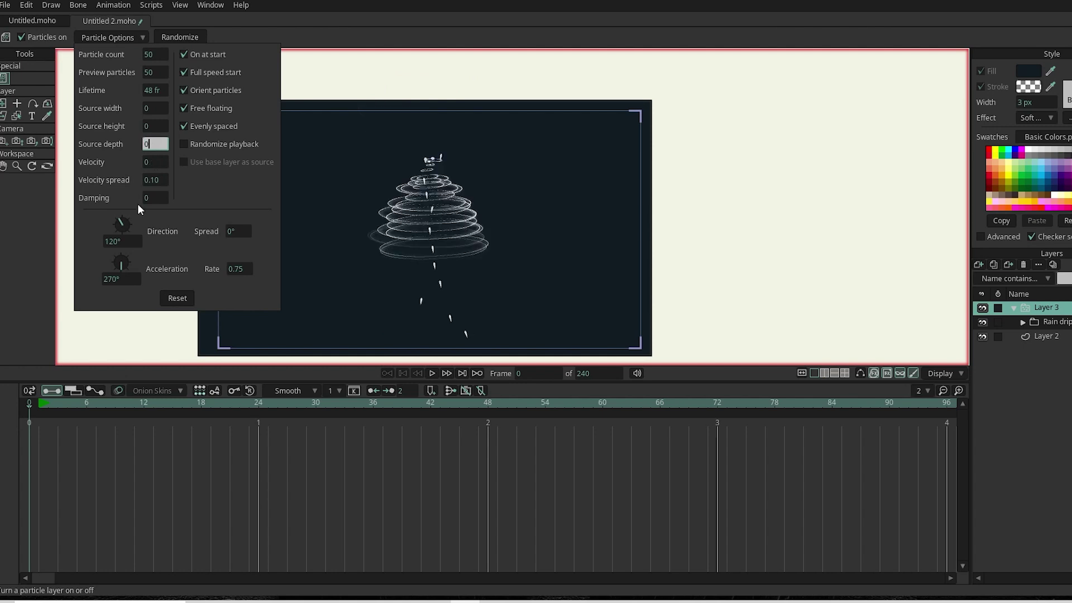
left_click(239, 268)
type("0")
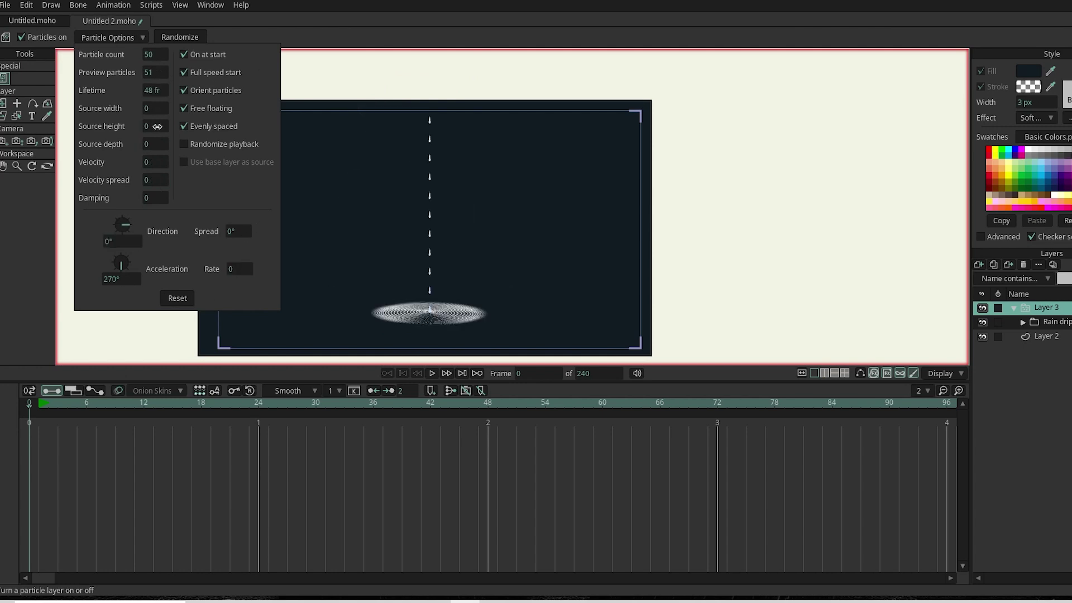
Set the particle source depth to 2, source width to 2.25 and lifetime to 43 frames, and play back the rain.
type("2")
key("shift+Tab")
key("shift+Tab")
type("2.75")
key("Return")
left_click_drag(205, 118, 137, 96)
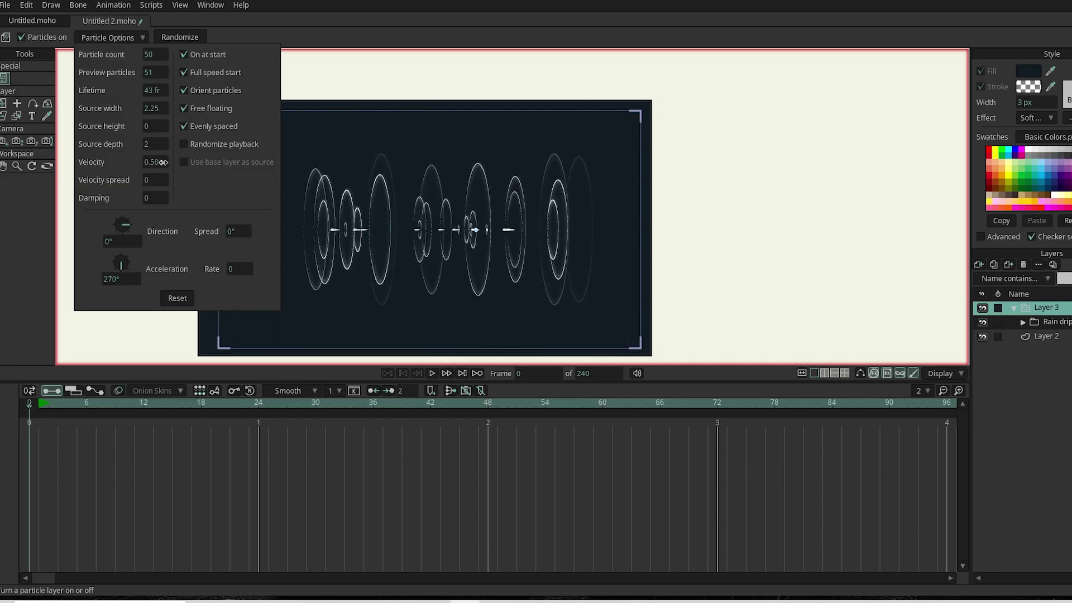
left_click(297, 342)
key("space")
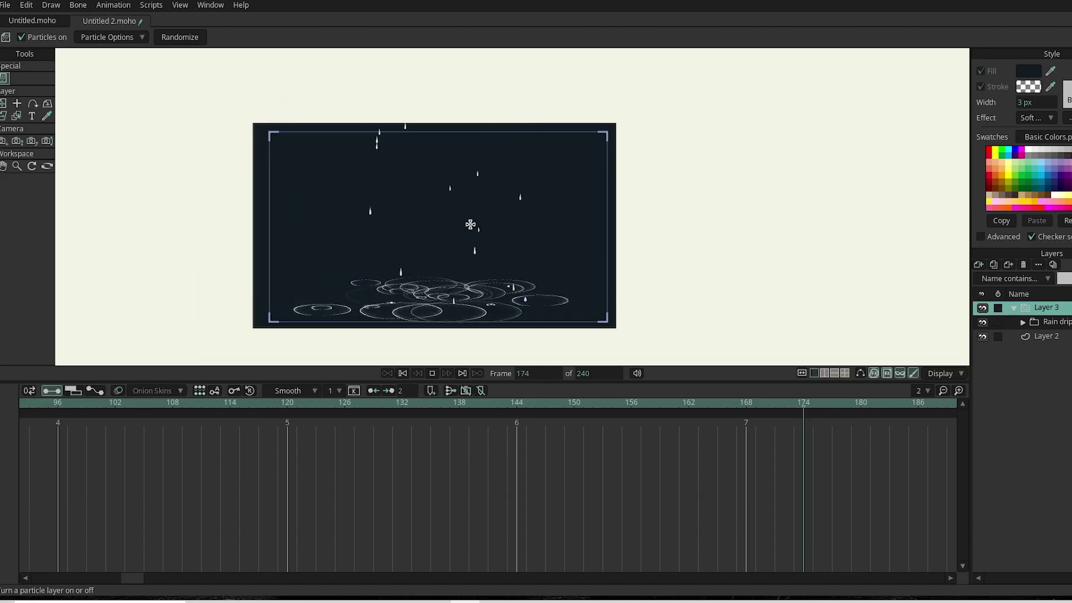
scroll(471, 227, "up", 1)
key("space")
Move the Rain drip group out of the particle layer to directly below it.
left_click(1027, 322)
left_click(1022, 322)
left_click(1024, 324)
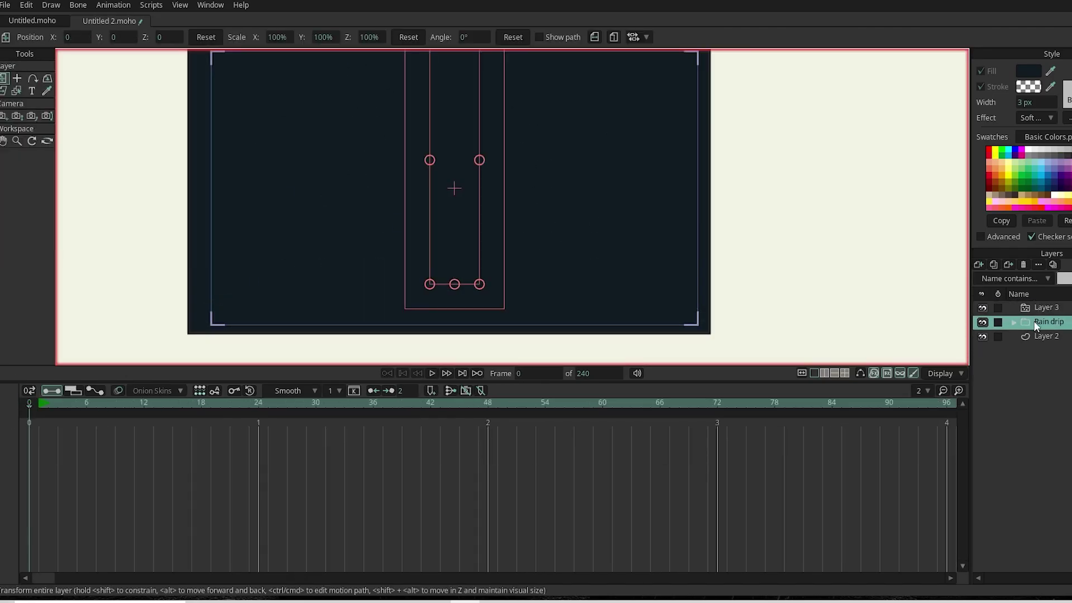
scroll(407, 148, "up", 3)
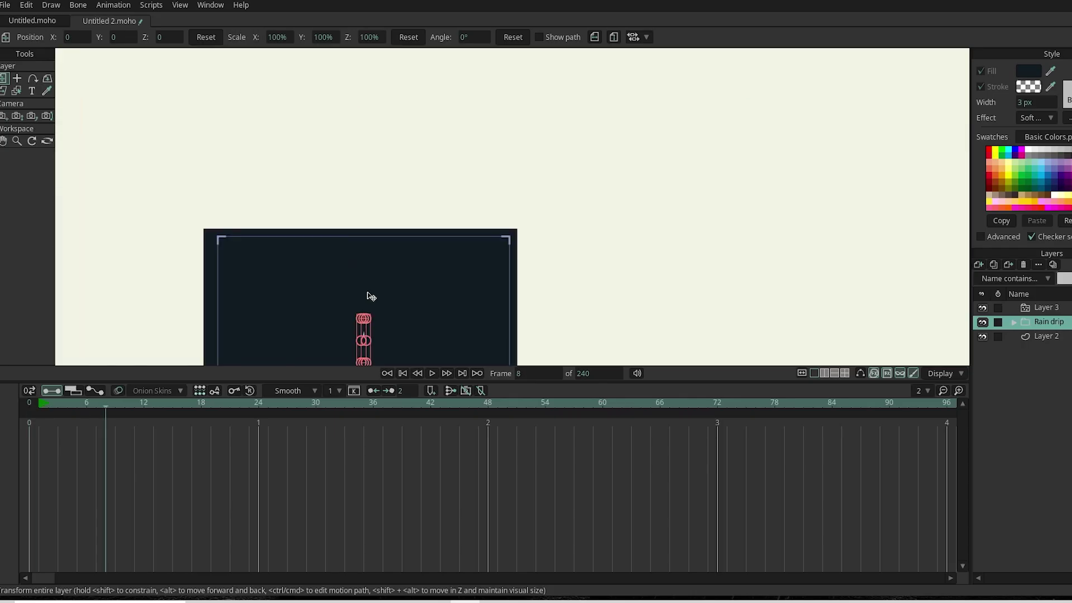
Reshape the water drop's points on Layer 1 at frame 8 into a rounded drop with a long thin tail, and replay the animation.
left_click(1052, 350)
left_click(1025, 364)
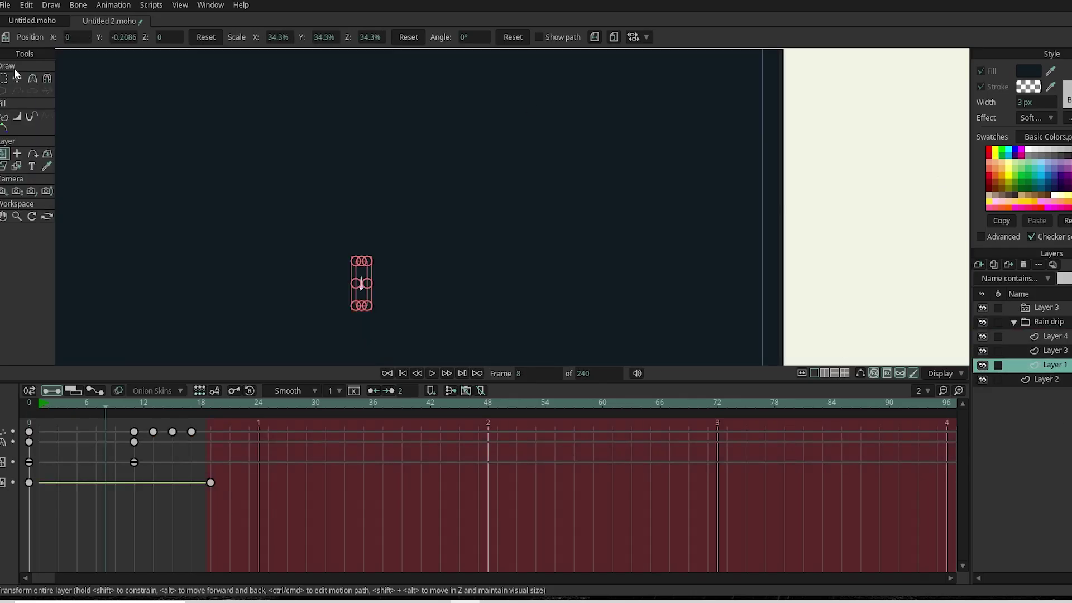
scroll(324, 112, "up", 2)
left_click_drag(354, 186, 368, 330)
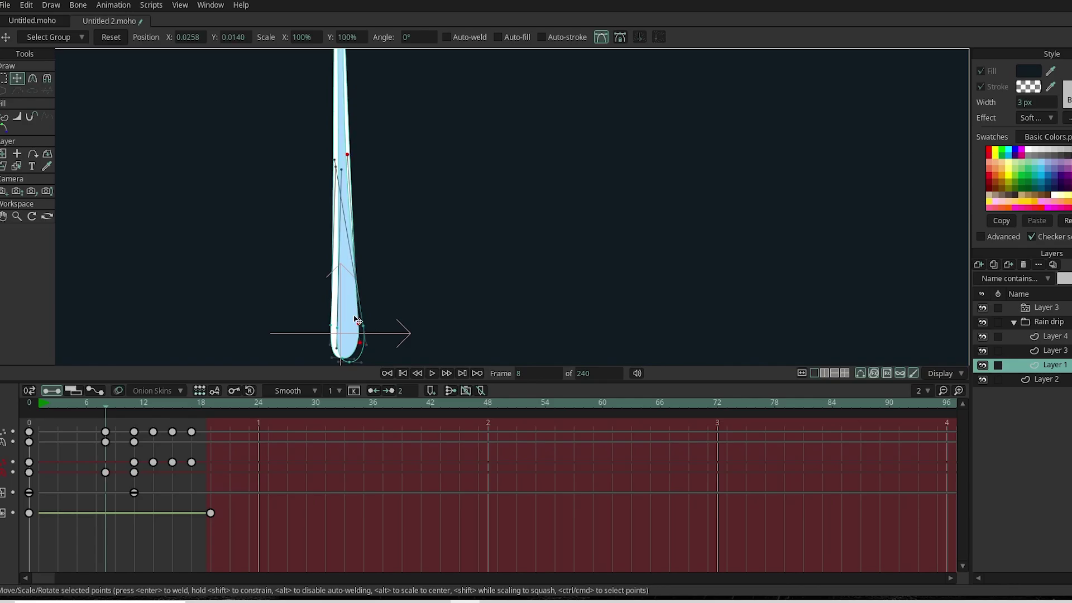
scroll(358, 321, "down", 3)
scroll(414, 134, "up", 3)
left_click(361, 123)
scroll(360, 123, "down", 3)
scroll(400, 144, "up", 4)
scroll(412, 136, "down", 4)
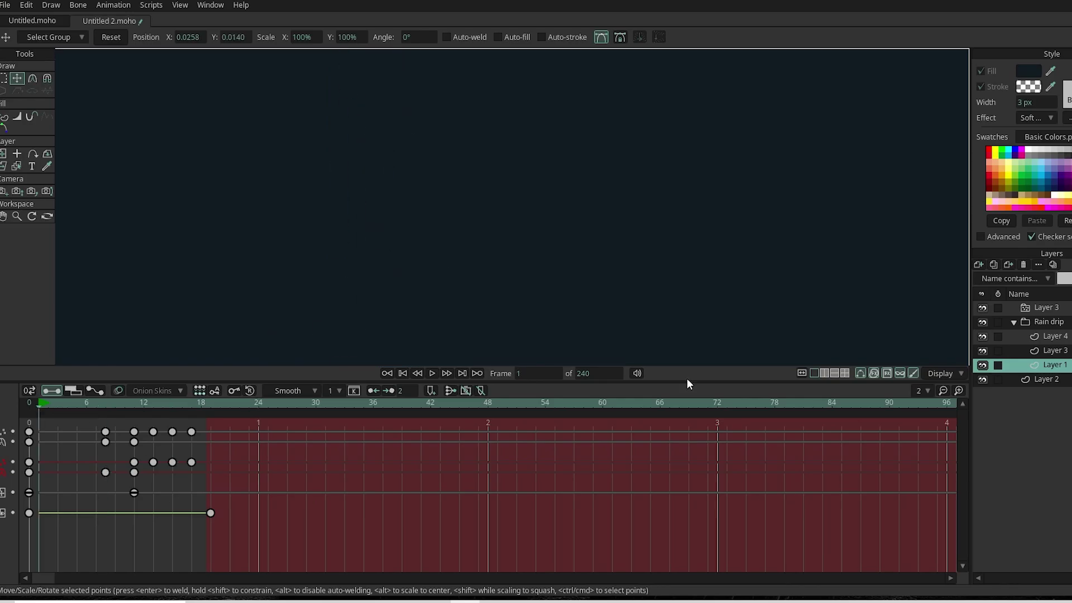
scroll(481, 268, "down", 5)
key("space")
scroll(463, 290, "up", 3)
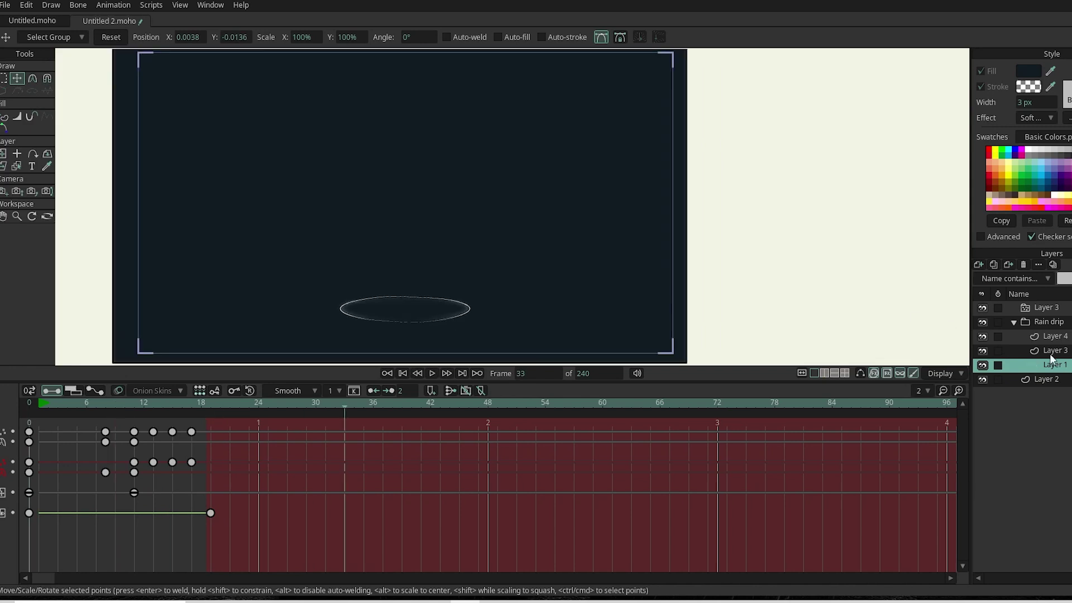
Hide the ring copy on Layer 3 and shift Layer 4's later ring keyframes six frames earlier, so they run from frame 24 to 42.
left_click(979, 350)
left_click(982, 350)
left_click(1049, 335)
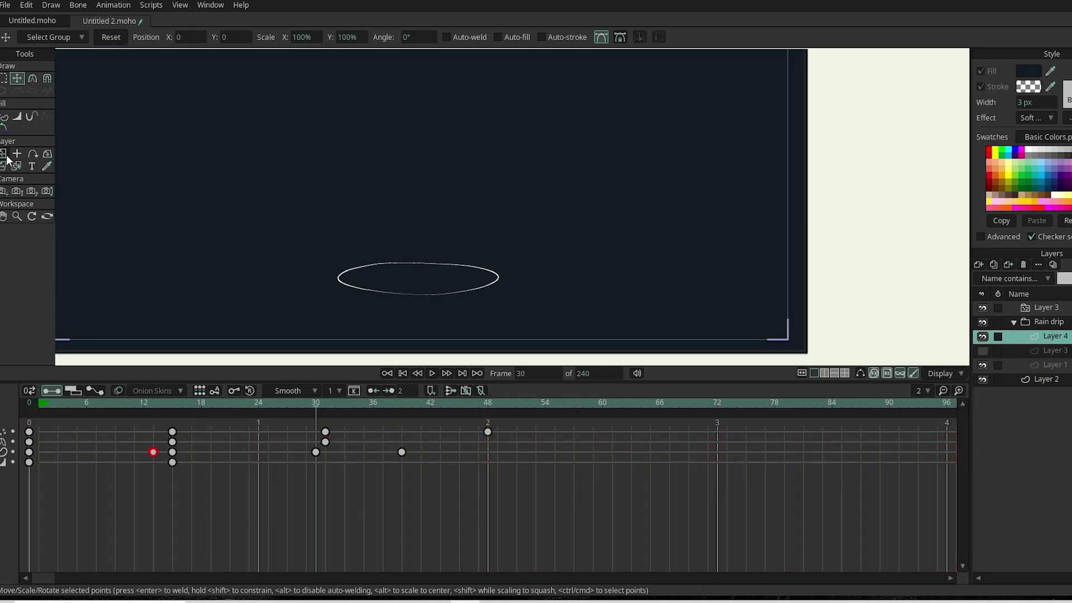
scroll(510, 311, "up", 4)
key("ctrl+Right")
scroll(510, 311, "up", 1)
scroll(429, 282, "down", 3)
key("ctrl+a")
scroll(530, 266, "up", 3)
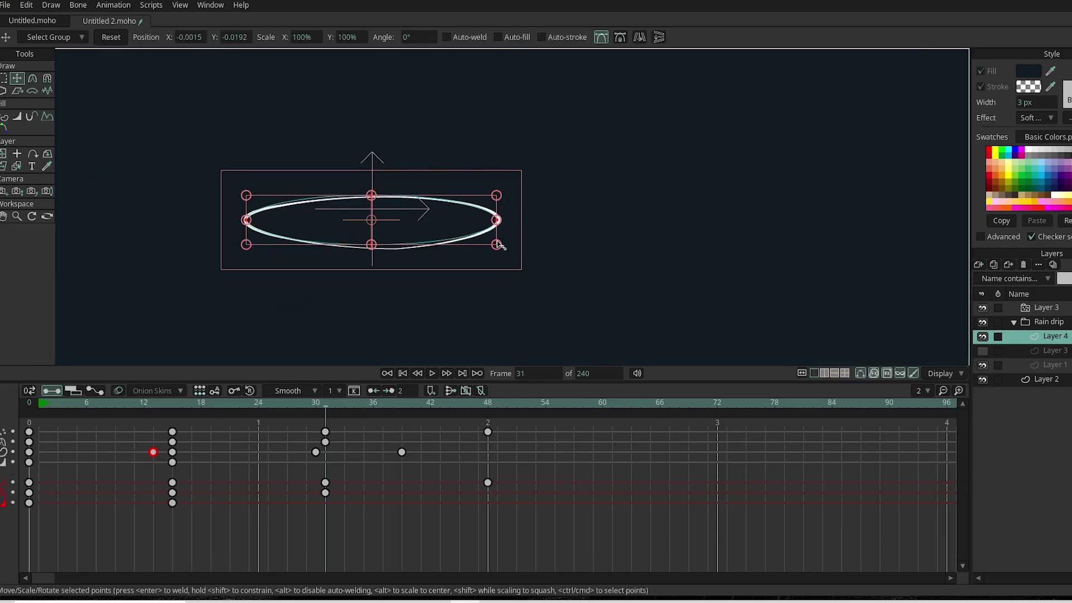
left_click(486, 403)
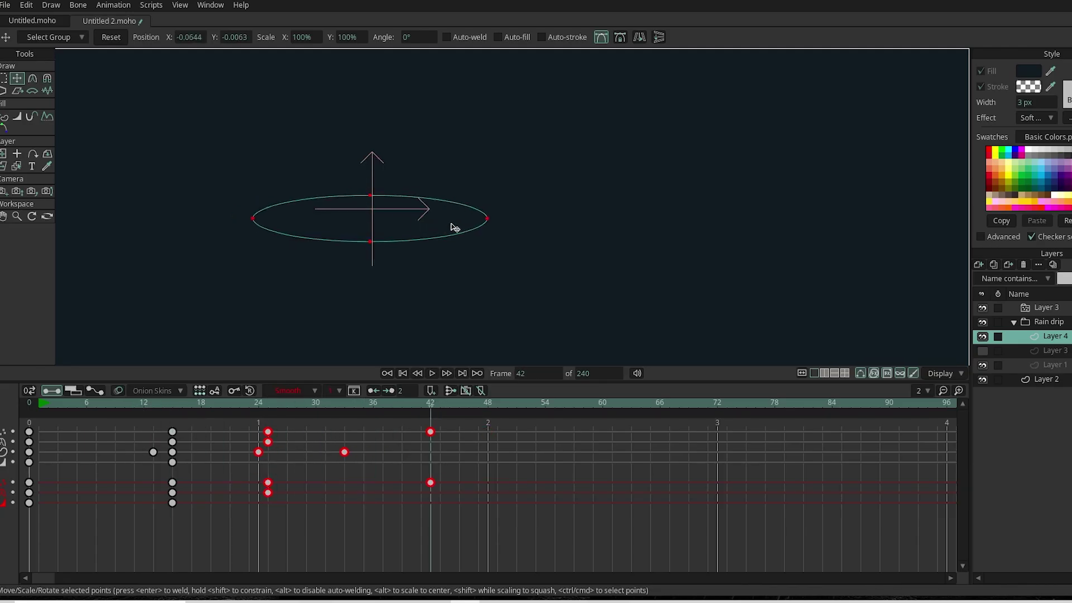
Scale down the Layer 4 ring's points at frames 25 and 42, and replay the animation.
left_click_drag(196, 402, 268, 405)
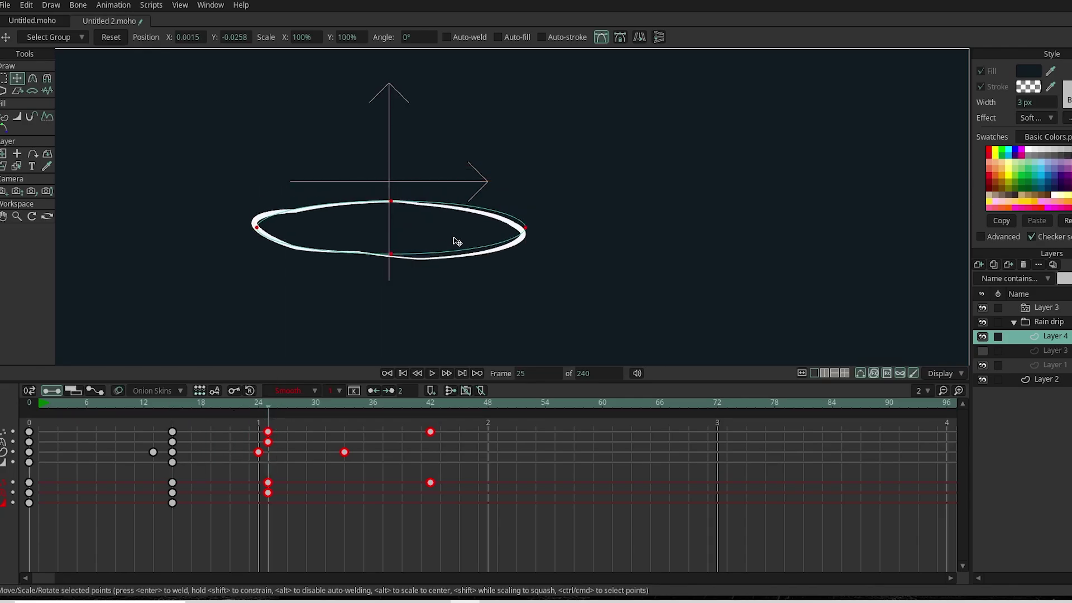
left_click(428, 404)
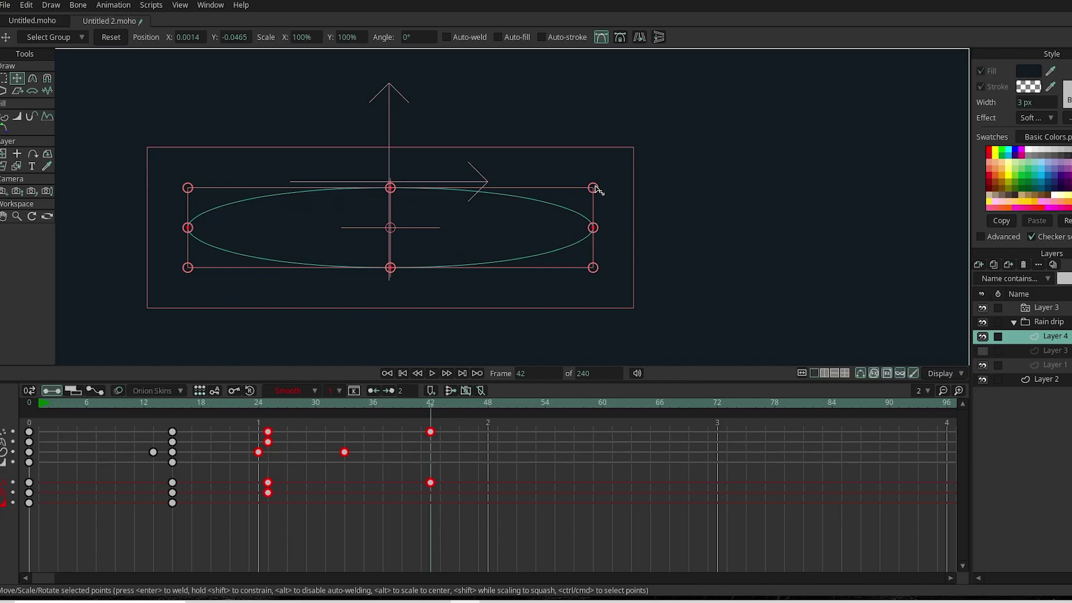
left_click_drag(596, 189, 505, 246)
key("space")
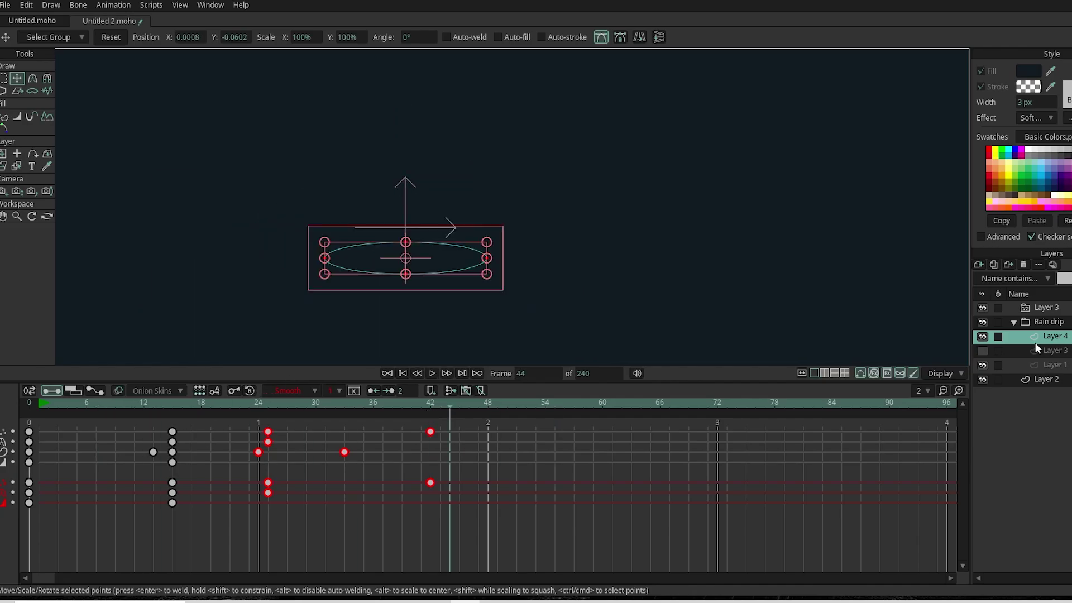
Shift Layer 3's later ring keyframes to between frames 24 and 42 and check its layer settings at frame 22.
left_click(1041, 351)
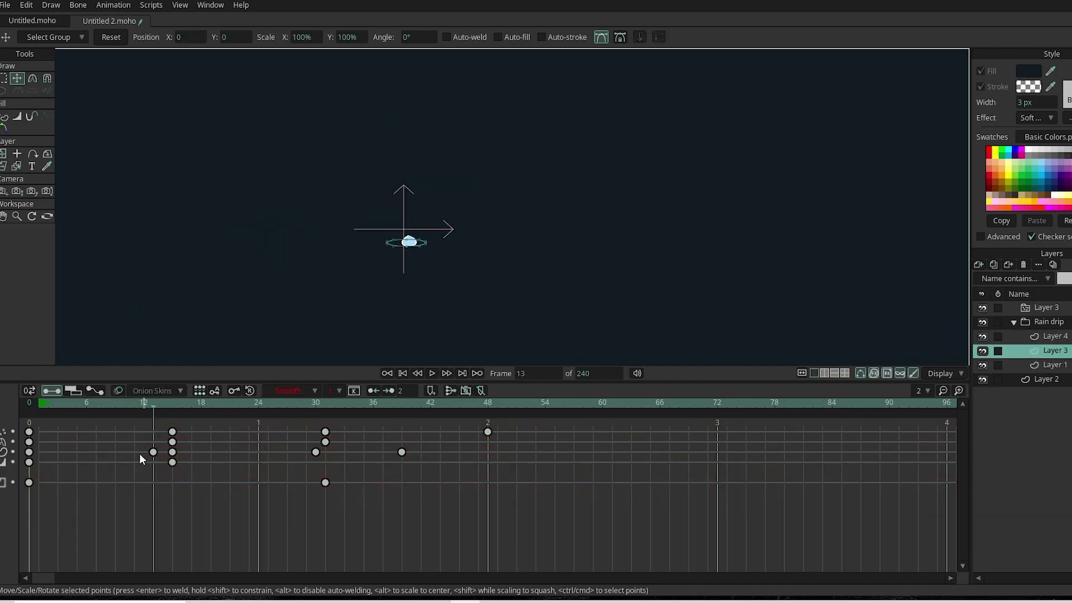
left_click_drag(127, 403, 239, 412)
double_click(1041, 351)
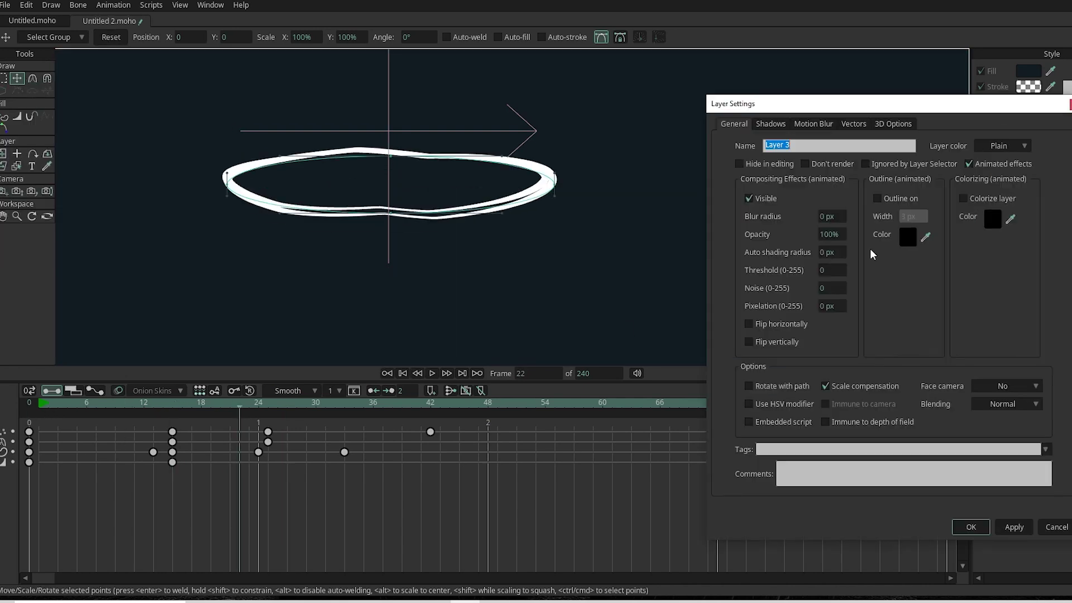
left_click(1056, 527)
Scale Layer 3 to 99% by 76.7% at frame 29 and position it against the other ring.
key("m")
left_click_drag(189, 105, 484, 252)
left_click_drag(223, 481, 264, 522)
left_click_drag(290, 404, 306, 404)
left_click_drag(645, 200, 368, 335)
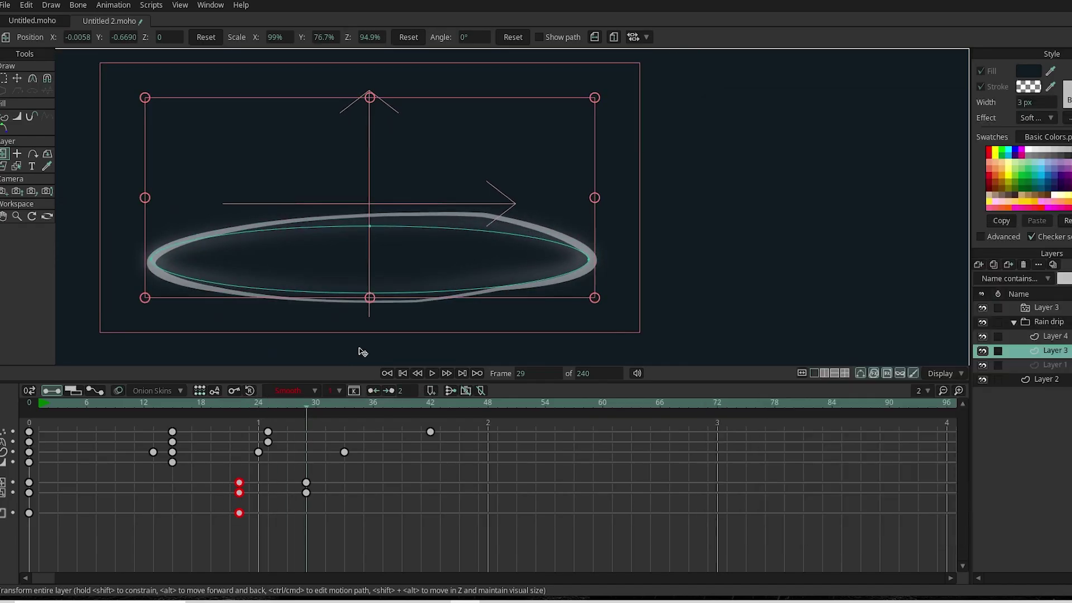
Delete Layer 3's layer transform keyframes at frames 22 and 29, and replay the animation.
left_click_drag(342, 404, 233, 482)
key("Delete")
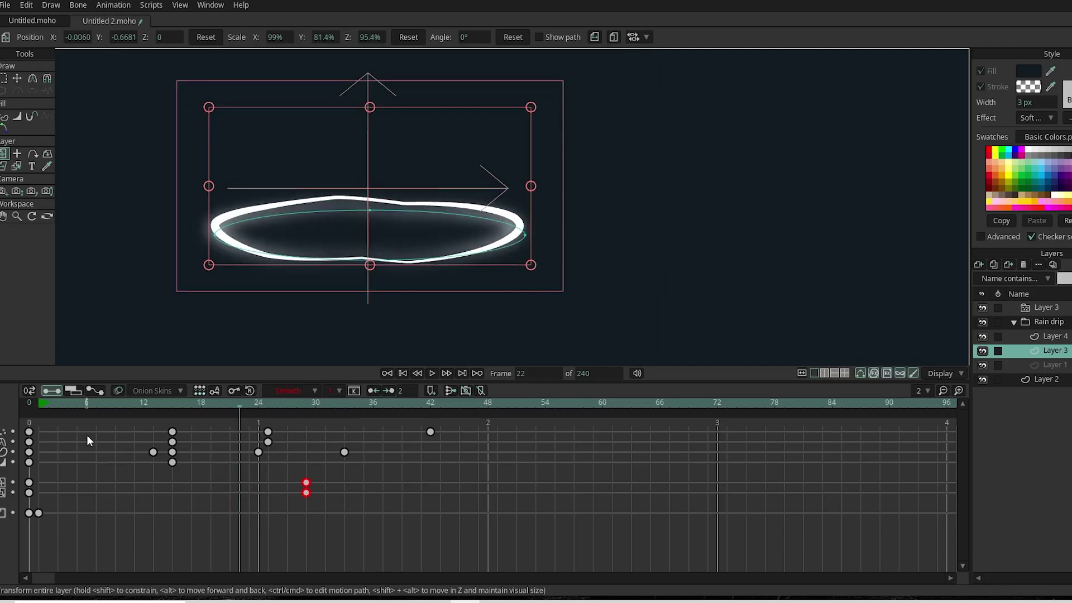
key("space")
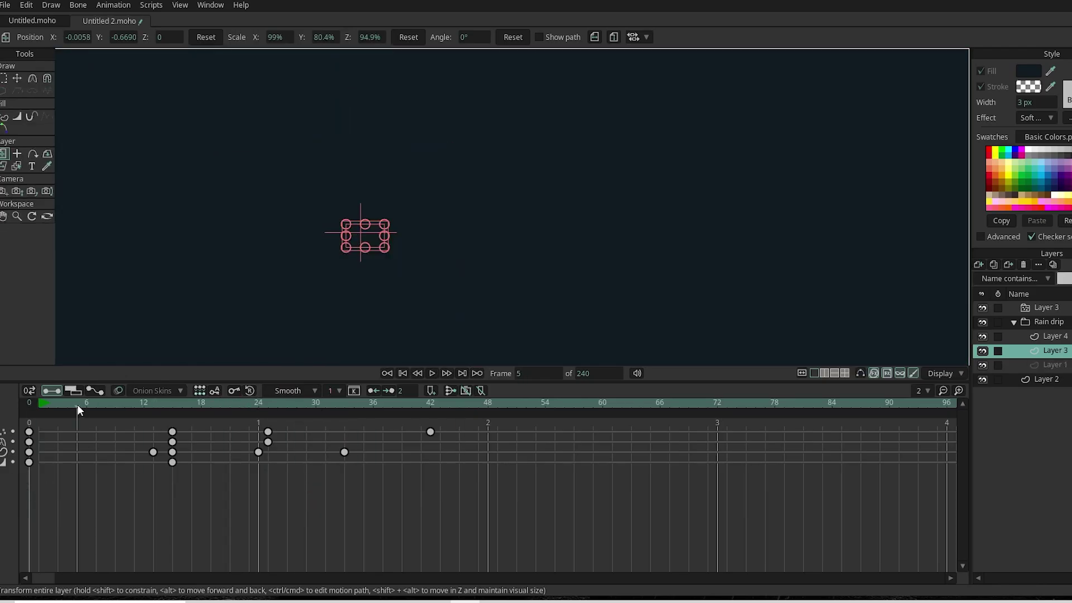
Add a new vector layer between the two ring layers in the Rain drip group at frame 0.
left_click(29, 404)
left_click(978, 264)
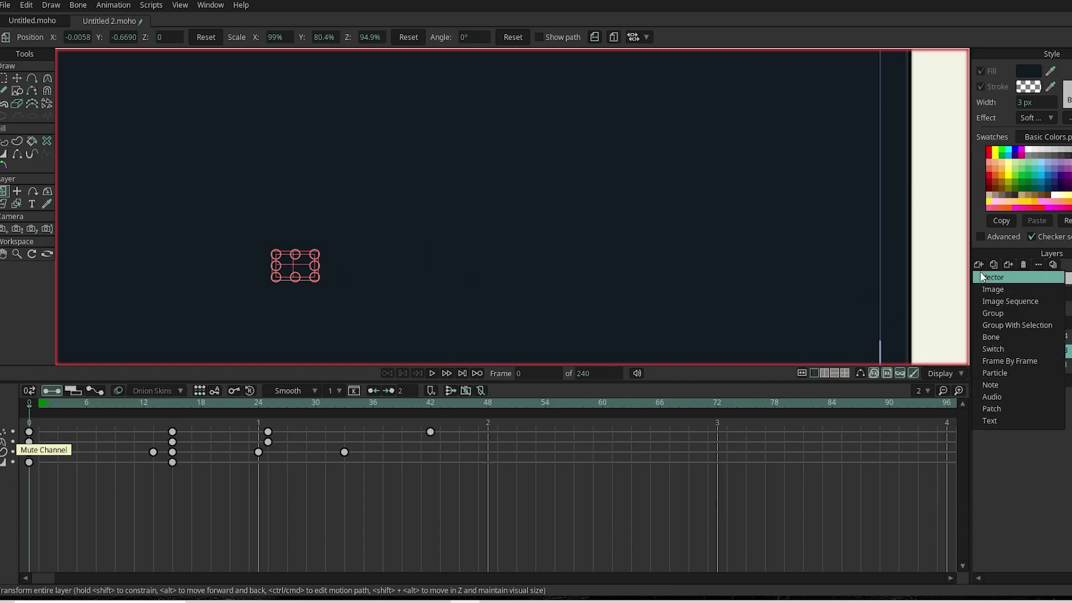
left_click(1000, 279)
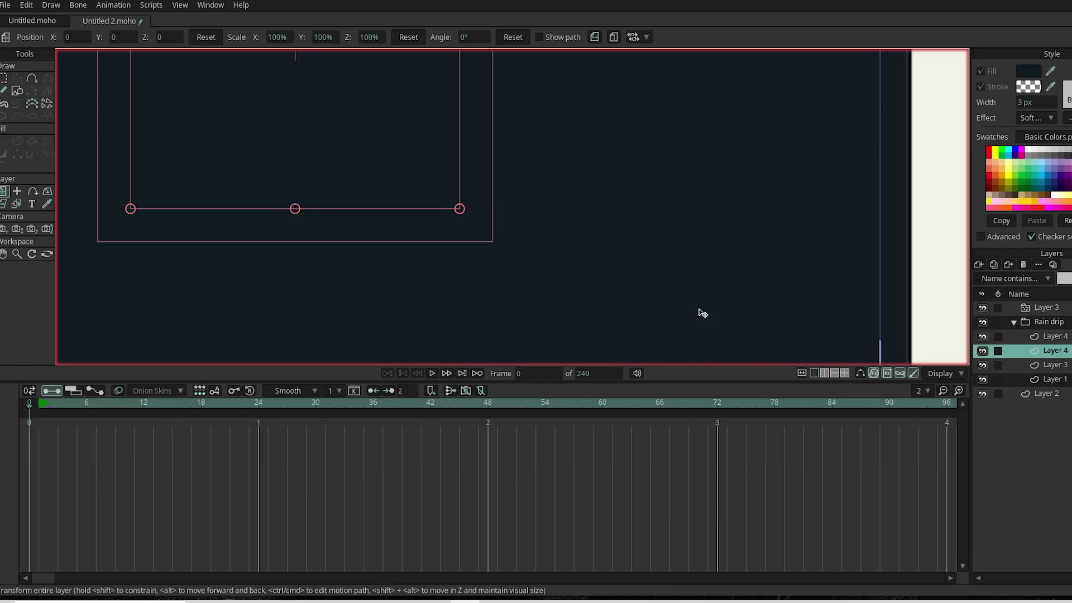
Draw a circle on the new layer with a white fill and no stroke.
left_click(17, 91)
left_click(1028, 87)
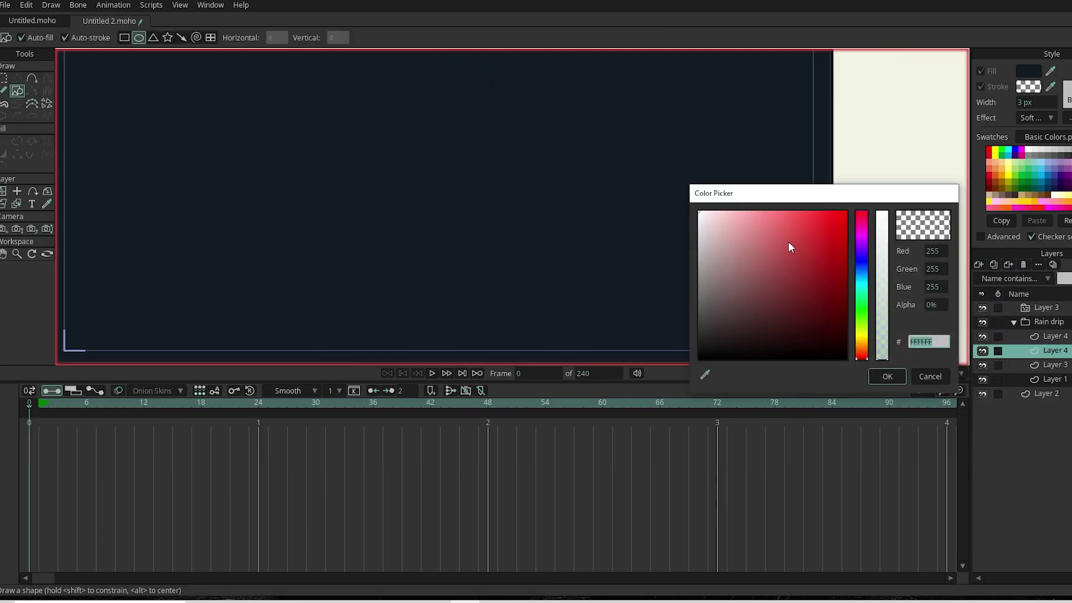
key("Return")
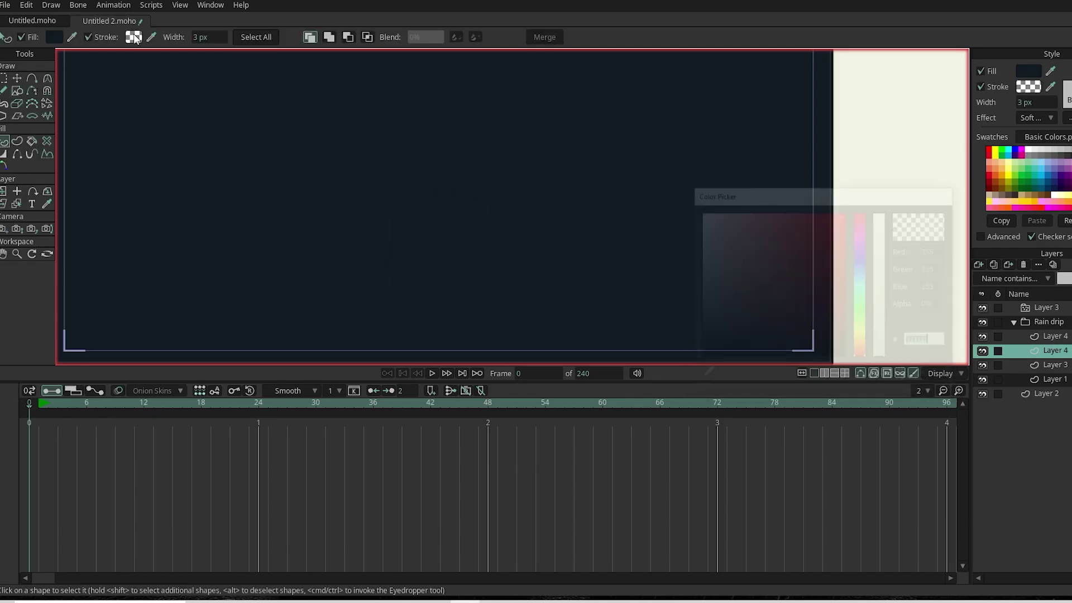
left_click(890, 376)
left_click(981, 87)
left_click(1028, 71)
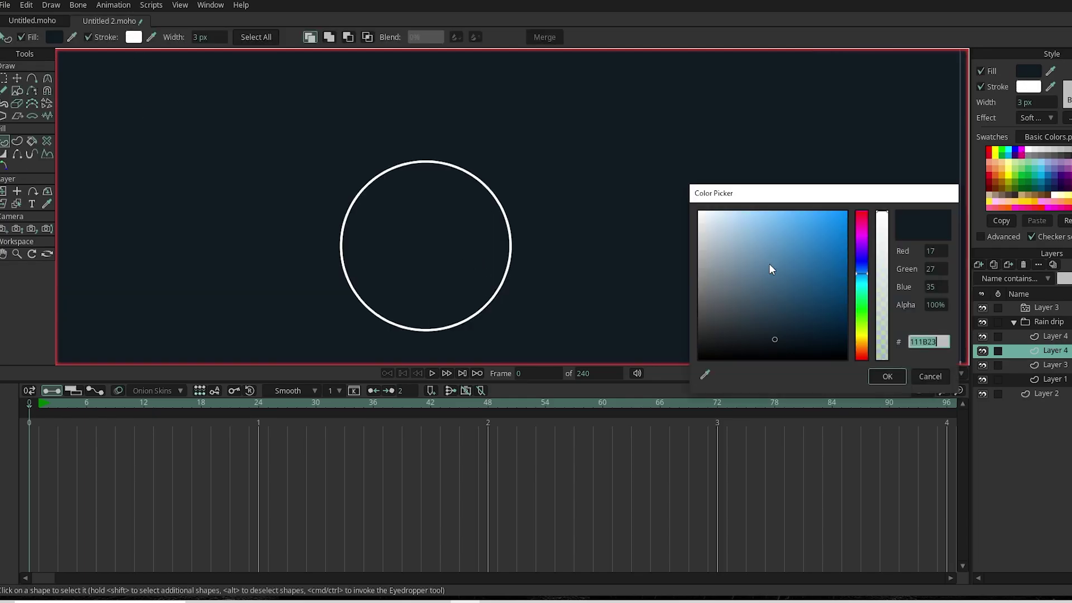
key("Return")
Reshape the circle into a narrow upright teardrop petal and add a copy tilted to its right.
key("t")
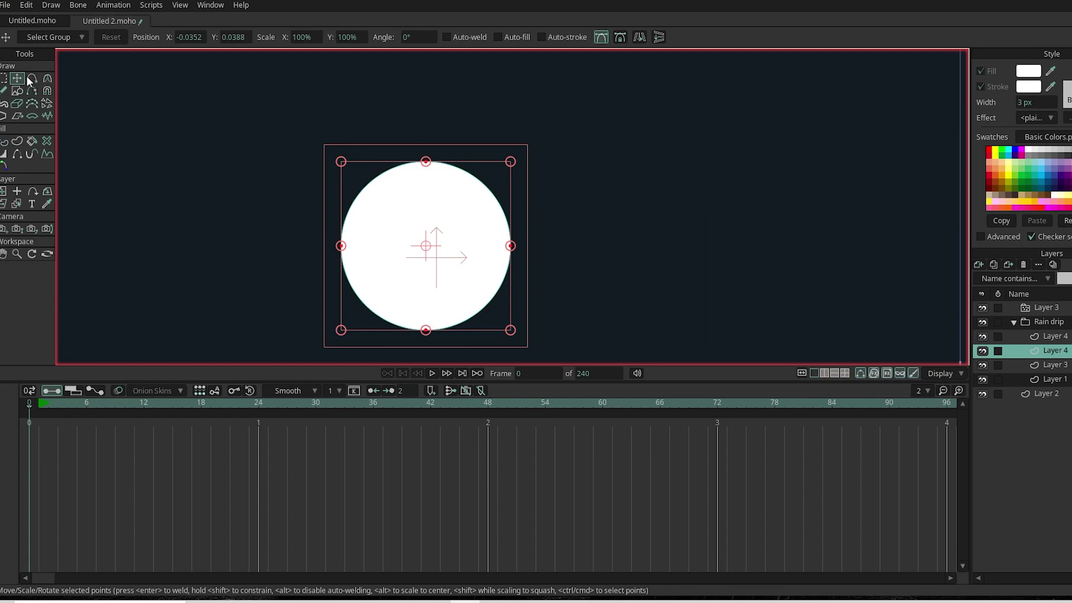
left_click_drag(511, 246, 426, 215)
key("ctrl+c")
key("ctrl+v")
Merge the petals as additive shapes and add a third petal tilted to the left of the middle one.
key("q")
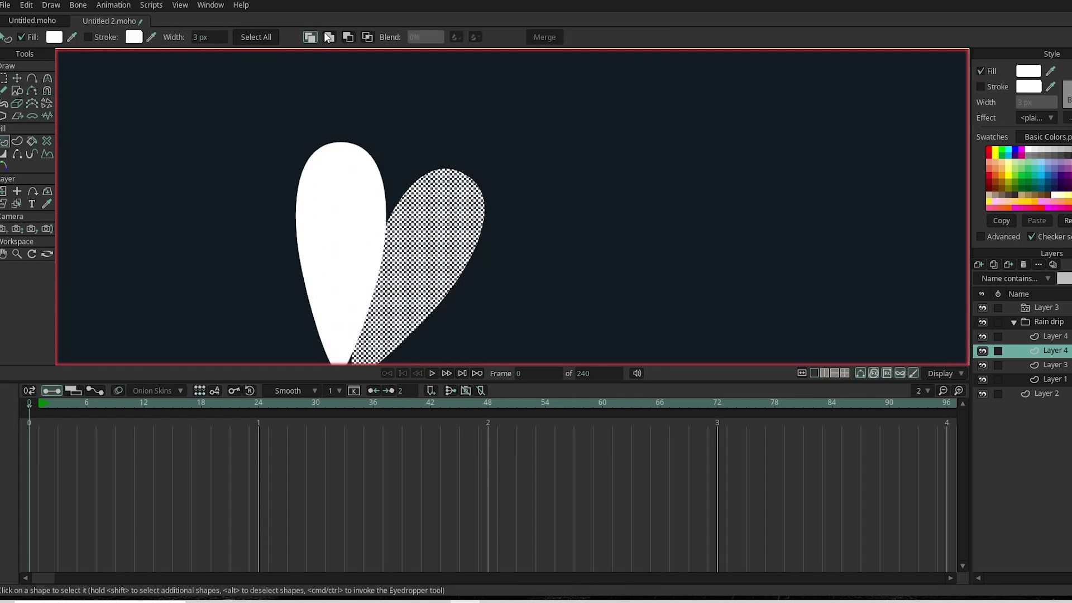
key("t")
key("ctrl+c")
key("ctrl+v")
left_click_drag(402, 240, 287, 240)
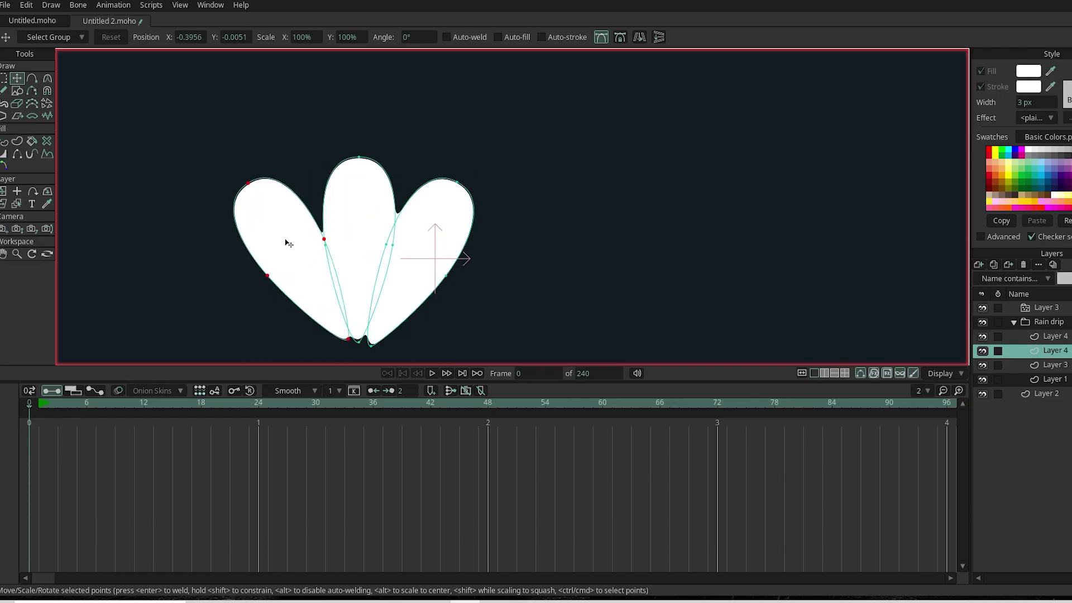
Shrink the three petals and place them over the middle of the ripple ring at frame 16.
left_click_drag(477, 144, 364, 252)
left_click(497, 416)
left_click(182, 430)
left_click_drag(307, 295, 418, 301)
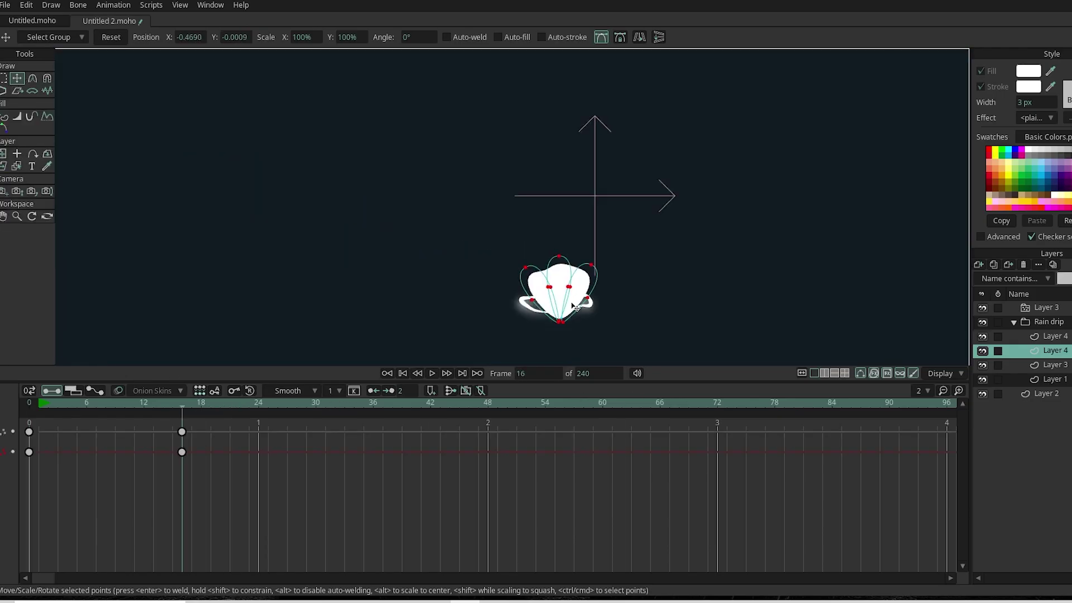
scroll(530, 314, "up", 5)
Adjust the blend between the merged petals and reshape their points at frame 16 into a low splash rising from the ring.
key("q")
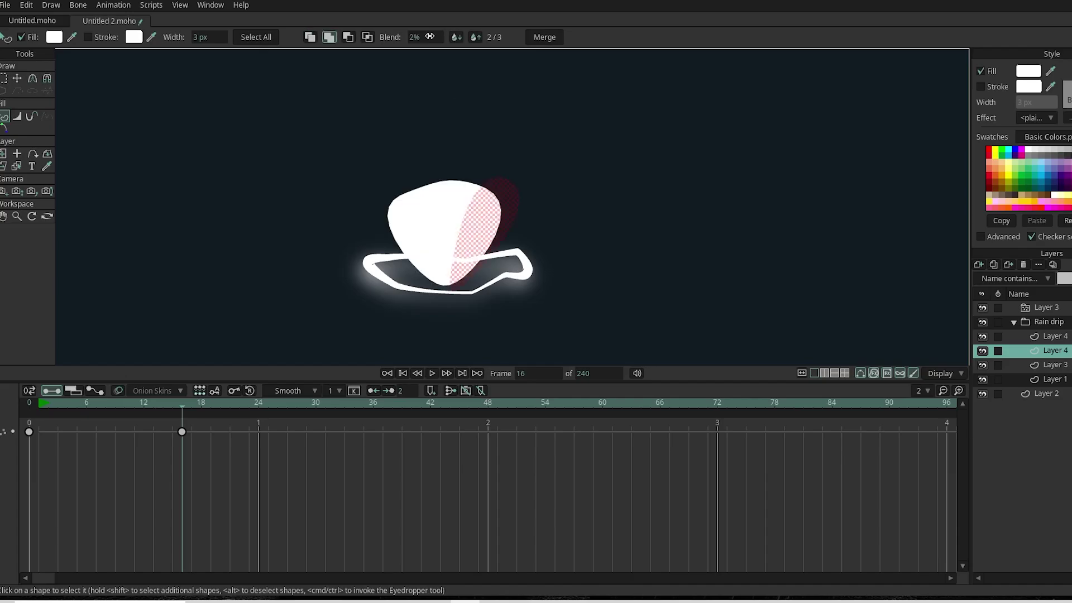
key("t")
scroll(510, 173, "up", 3)
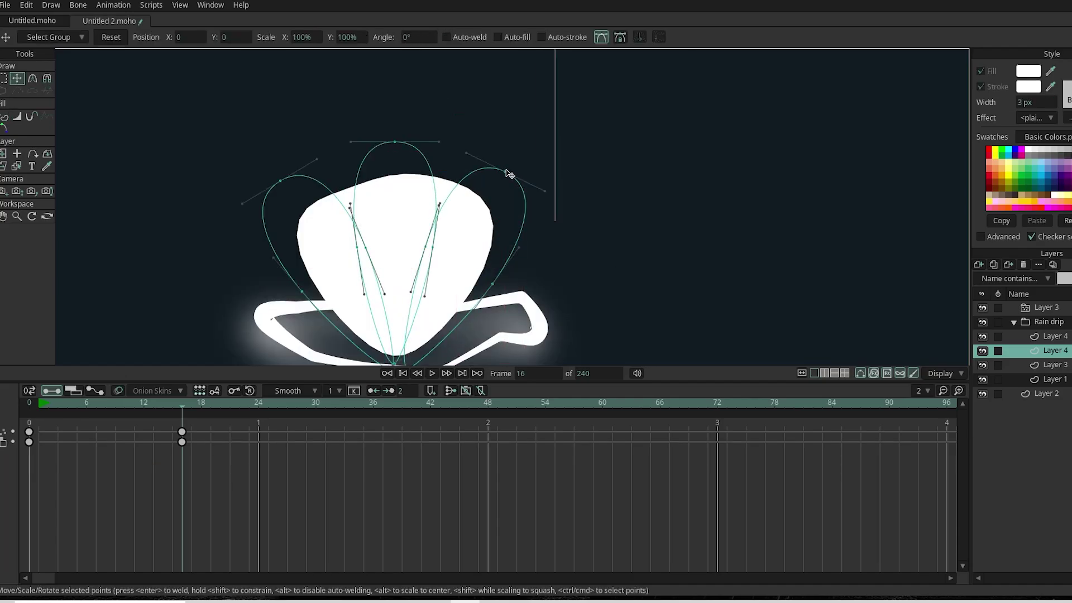
left_click_drag(397, 343, 394, 311)
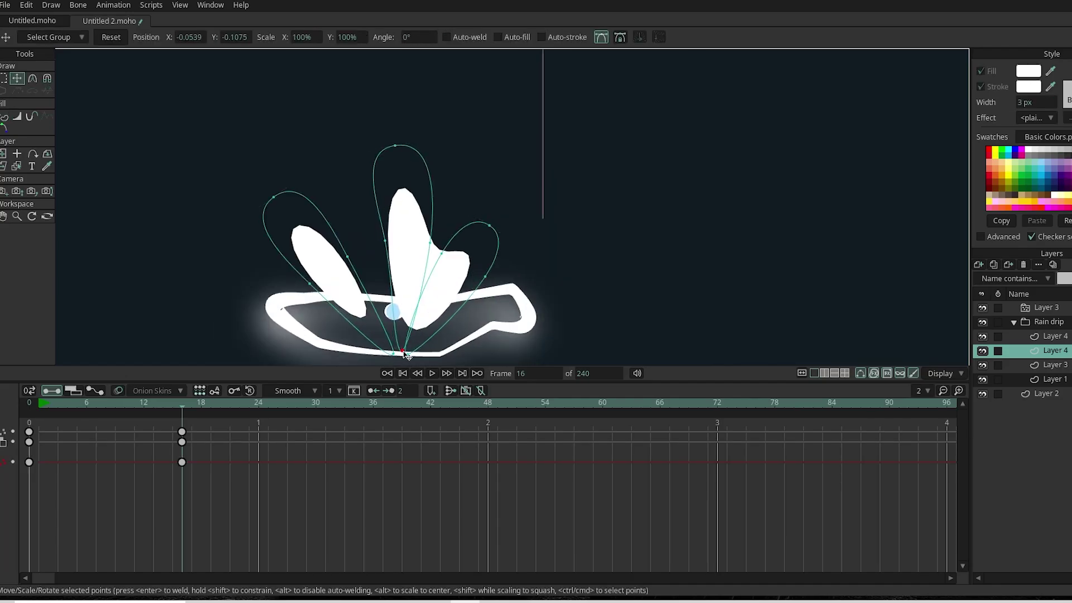
left_click_drag(355, 359, 357, 335)
left_click_drag(407, 234, 414, 206)
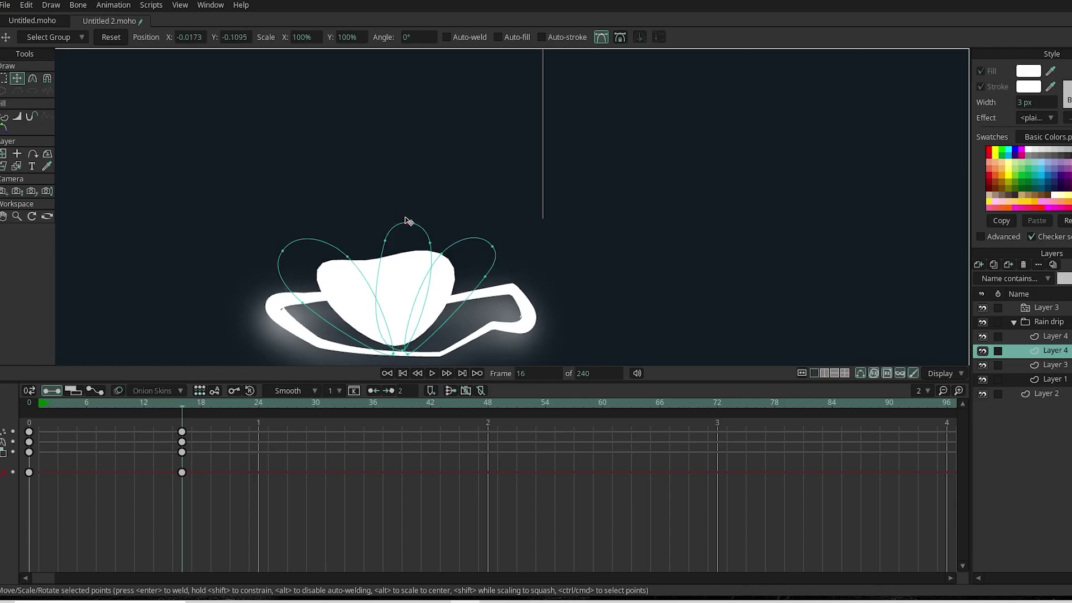
left_click_drag(485, 275, 459, 278)
mouse_move(379, 285)
left_mouse_down()
mouse_move(277, 219)
mouse_move(341, 228)
mouse_move(413, 209)
mouse_move(478, 150)
left_mouse_up()
Animate the petals at frames 20, 23, 24 and 27 so they separate into three droplets flying outward above the ring.
left_click(220, 403)
left_click(249, 403)
left_click(261, 405)
left_click(192, 421)
left_click(287, 421)
left_click_drag(506, 200, 547, 177)
Make the three droplets' fill transparent and move its colour key to frame 30 so they fade out.
left_click(5, 116)
left_click(505, 168)
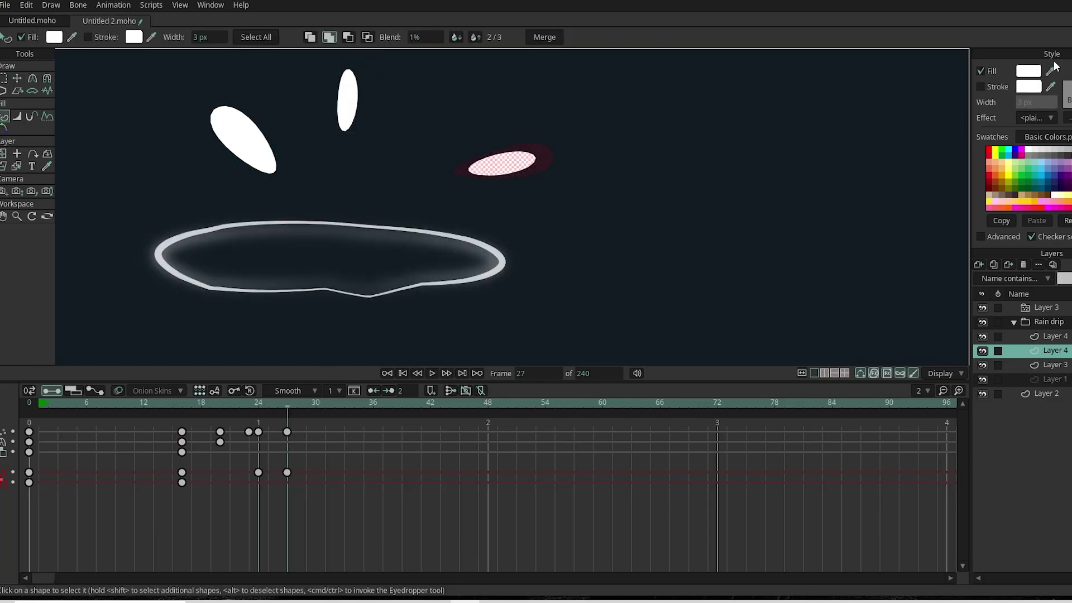
left_click(1028, 70)
left_click(886, 373)
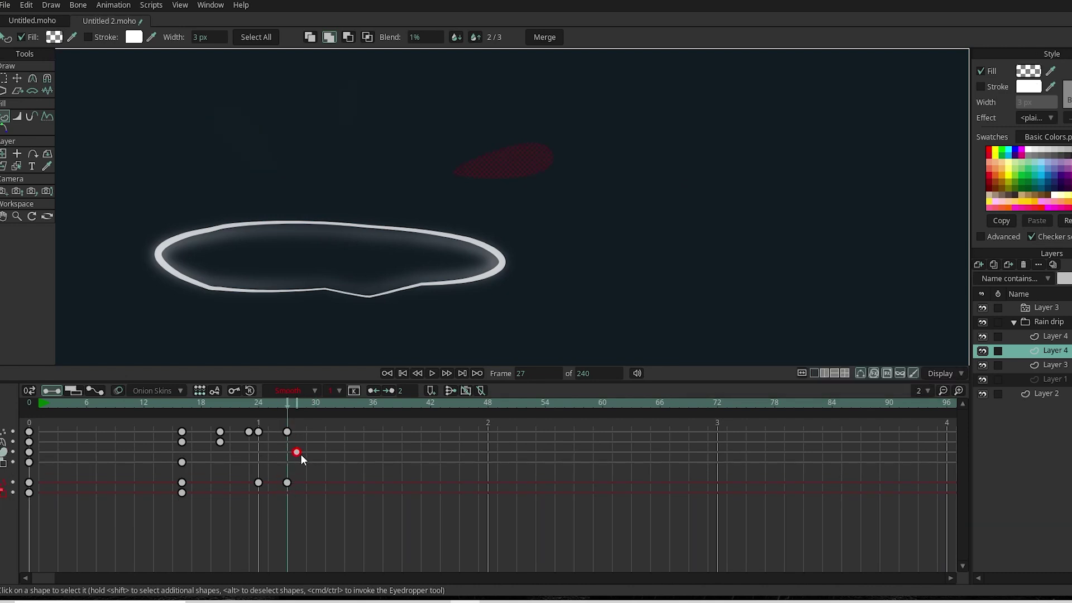
left_click_drag(296, 451, 315, 452)
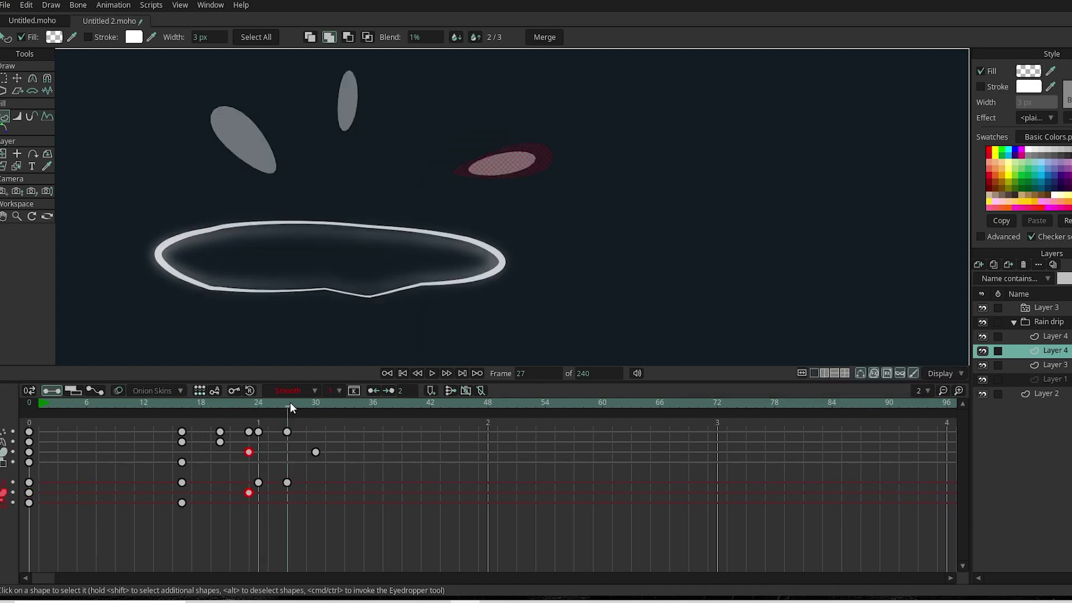
left_click_drag(290, 402, 314, 403)
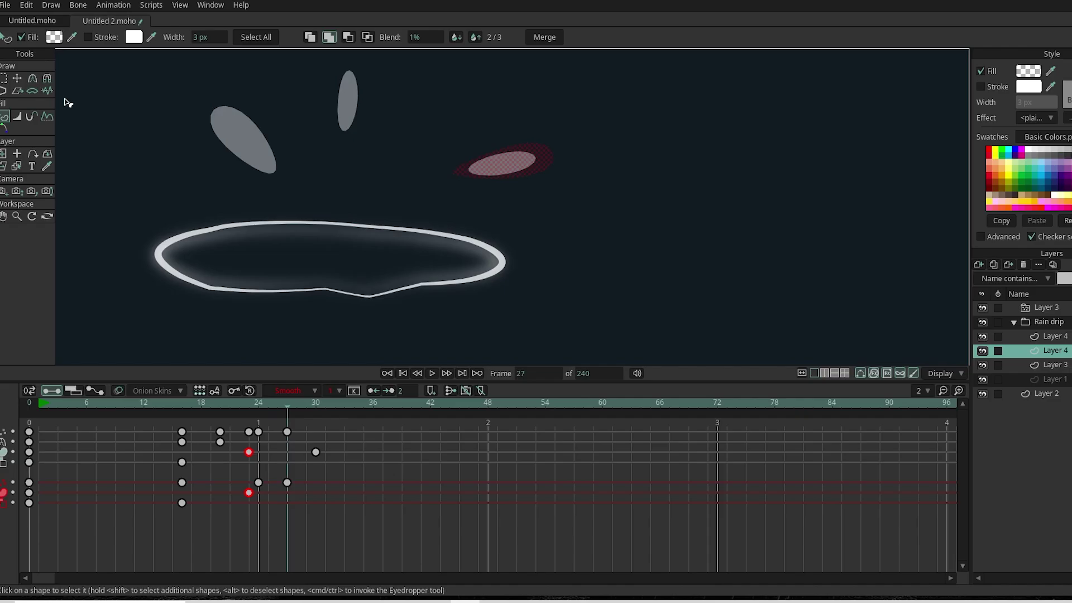
At frame 24, turn the left droplet nearly horizontal and adjust the middle and right droplets' poses.
key("t")
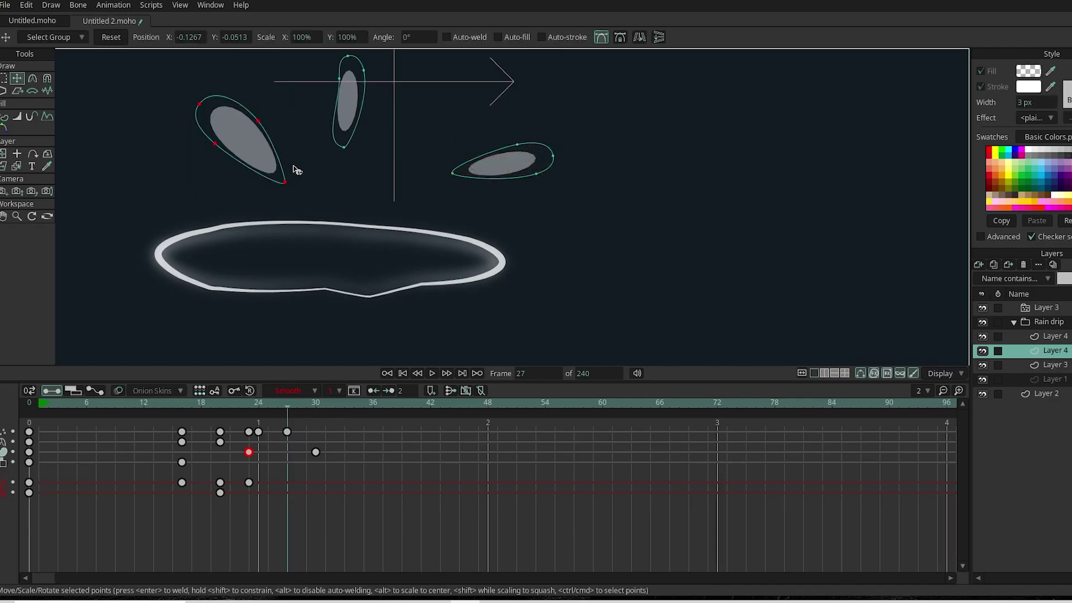
left_click(209, 140)
left_click_drag(182, 408, 254, 403)
left_click(258, 433)
left_click_drag(301, 143, 263, 94)
left_click_drag(218, 139, 197, 150)
left_click(347, 100)
left_click(479, 156)
left_click(291, 400)
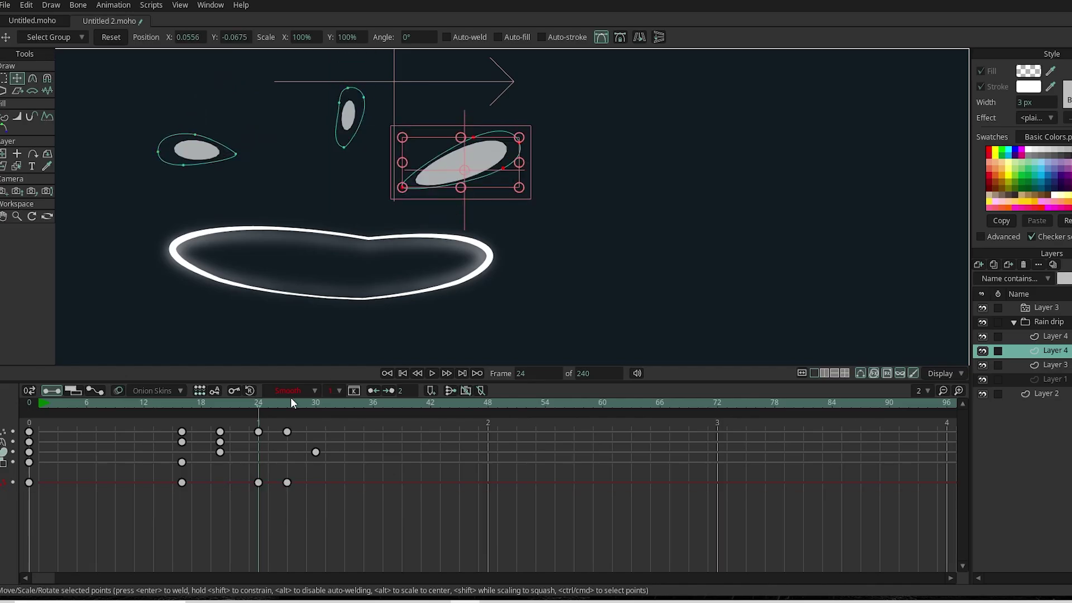
Repose the left and right droplets up to frame 30 and move the right droplet's frame 27 point key to frame 24.
left_click_drag(142, 92, 241, 188)
left_click_drag(223, 403, 316, 403)
left_click(480, 164)
left_click_drag(190, 421, 317, 408)
left_click_drag(287, 482, 258, 482)
left_click_drag(166, 412, 182, 453)
mouse_move(170, 410)
left_mouse_down()
mouse_move(200, 412)
mouse_move(186, 401)
left_mouse_up()
Key the droplets' fill colour at frame 18 and make the fill transparent at frame 0.
key("q")
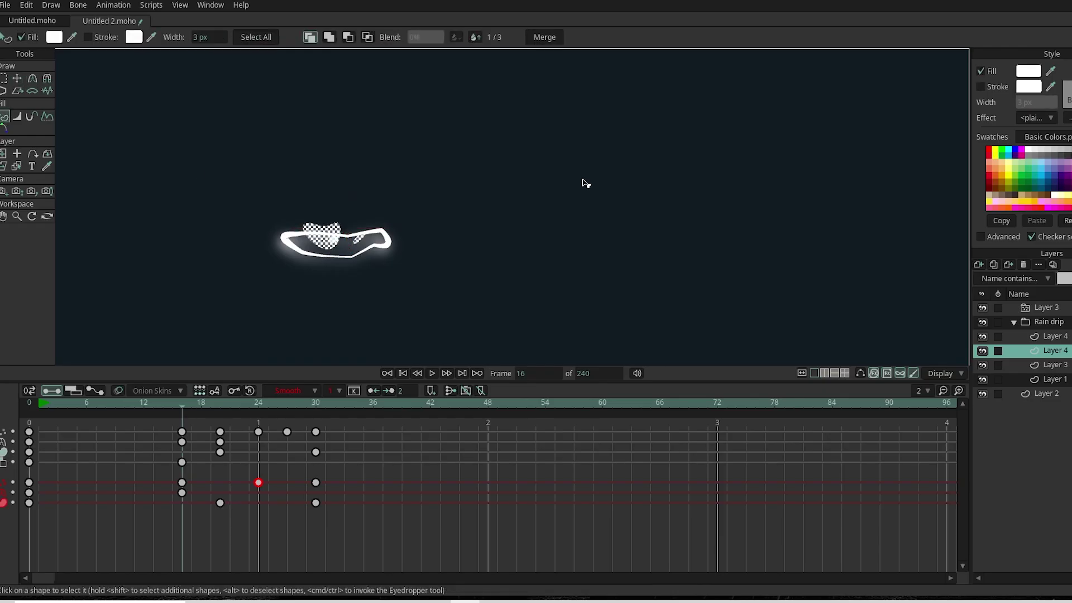
left_click(201, 441)
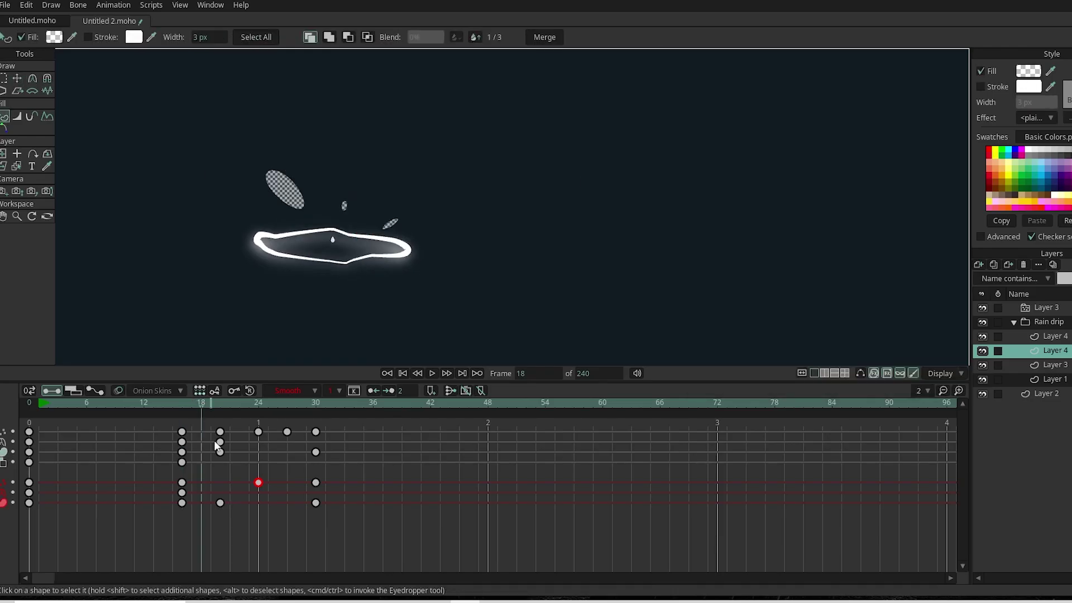
left_click(285, 189)
left_click(1028, 71)
left_click(782, 234)
left_click(890, 376)
key("space")
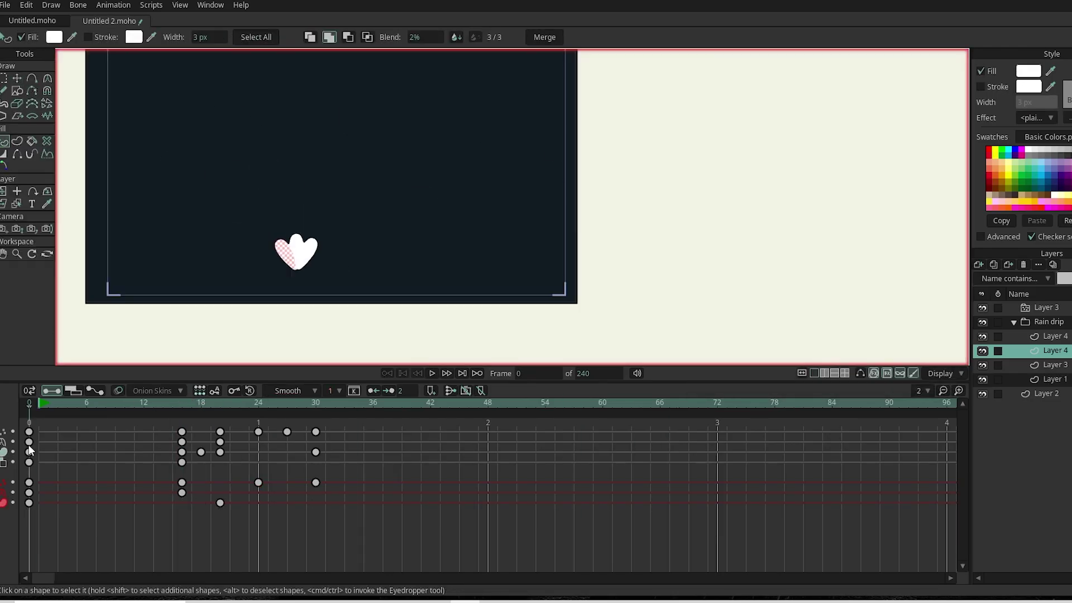
left_click(1028, 71)
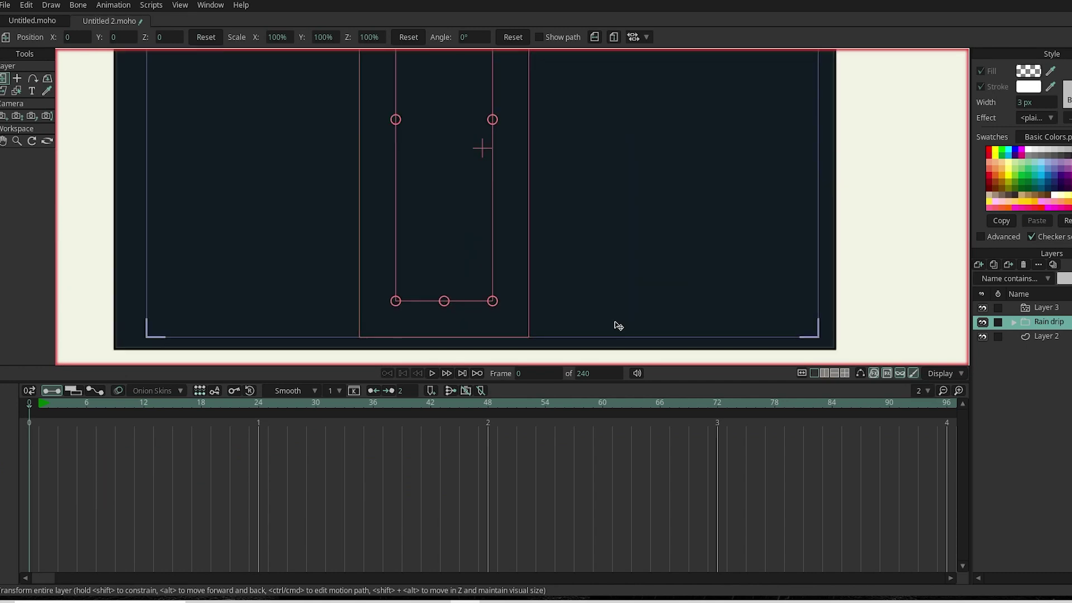
Nest the Rain drip group inside the Layer 3 particle layer and play the rain animation.
left_click(1044, 336)
key("space")
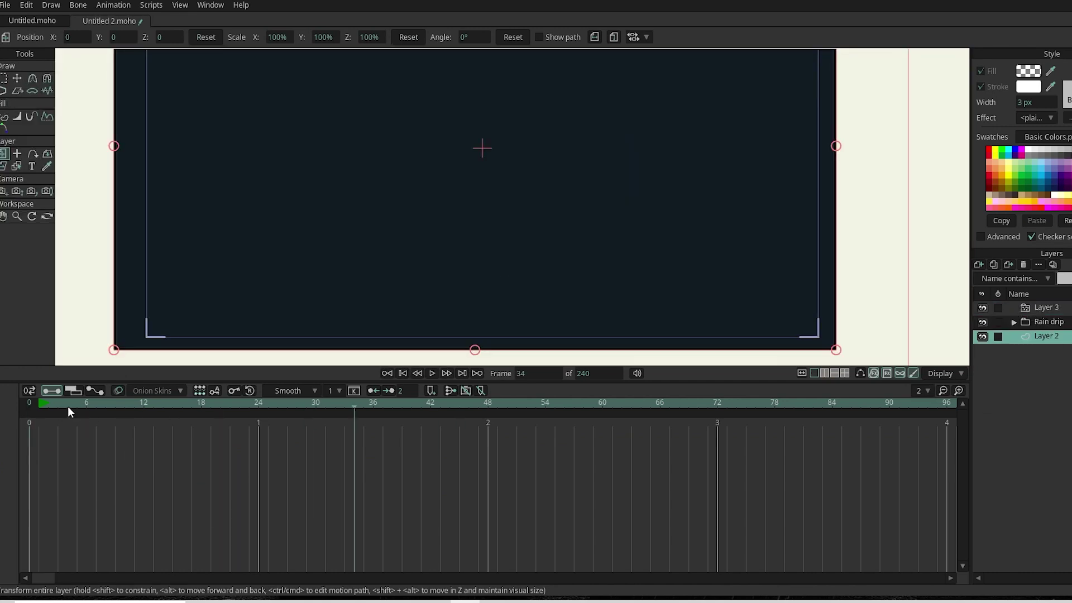
left_click(1030, 323)
left_click(1014, 322)
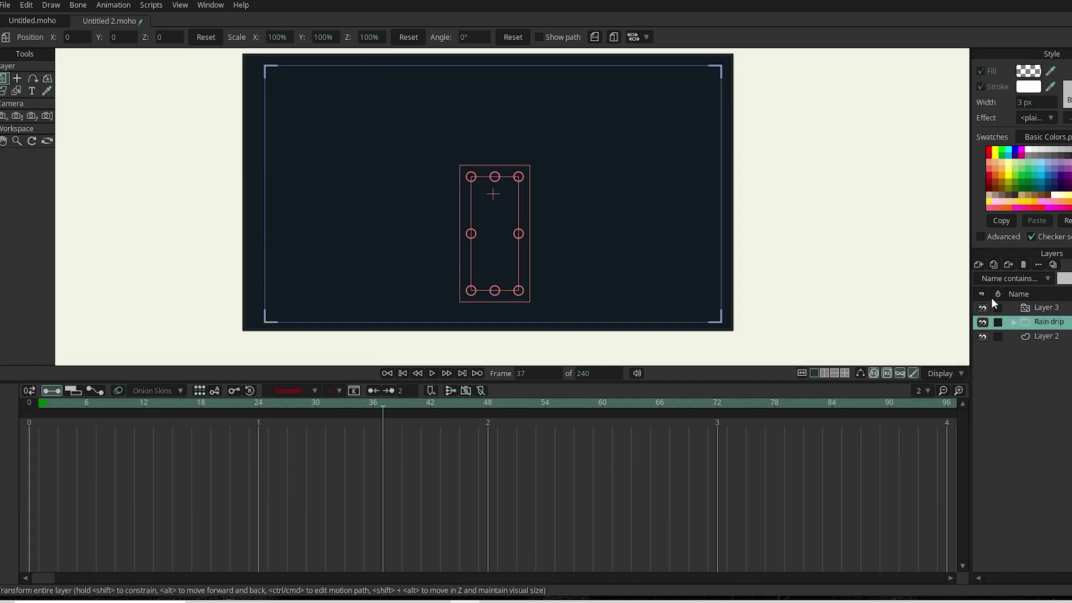
left_click(1045, 308)
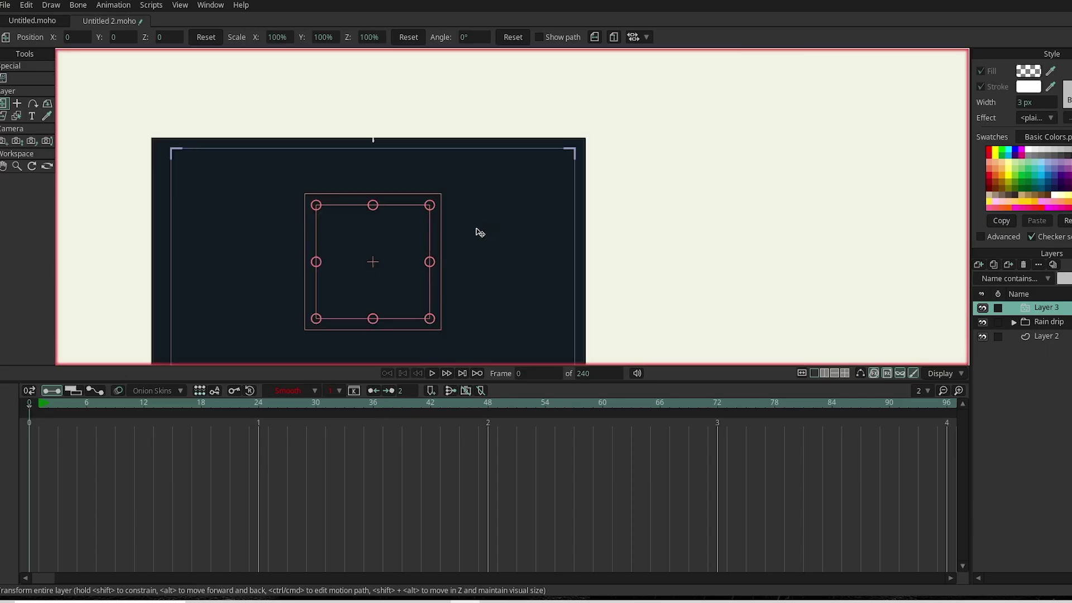
left_click_drag(1029, 324, 1044, 307)
key("space")
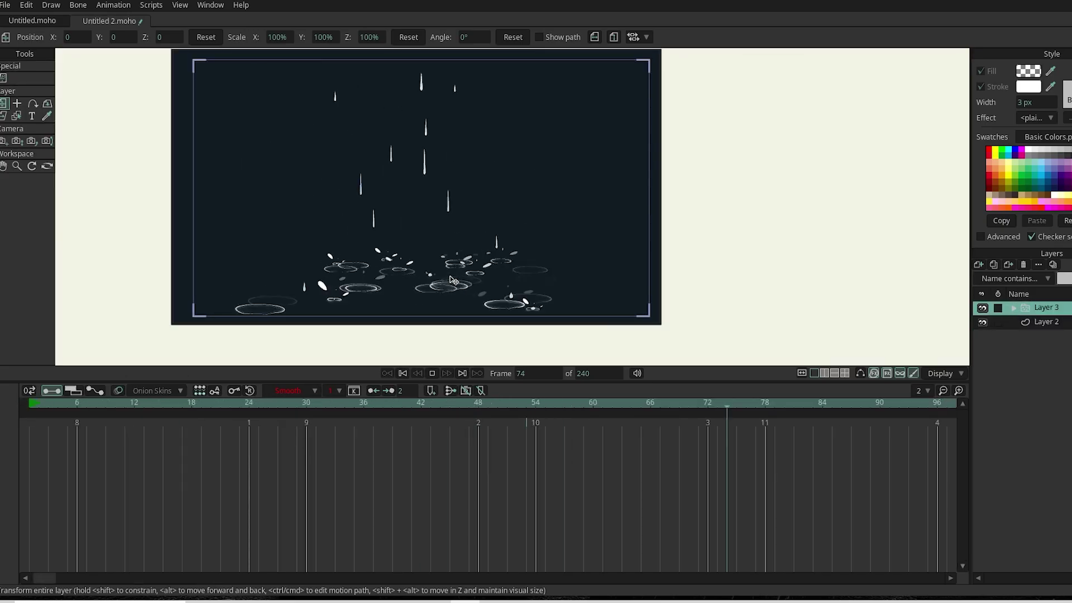
key("space")
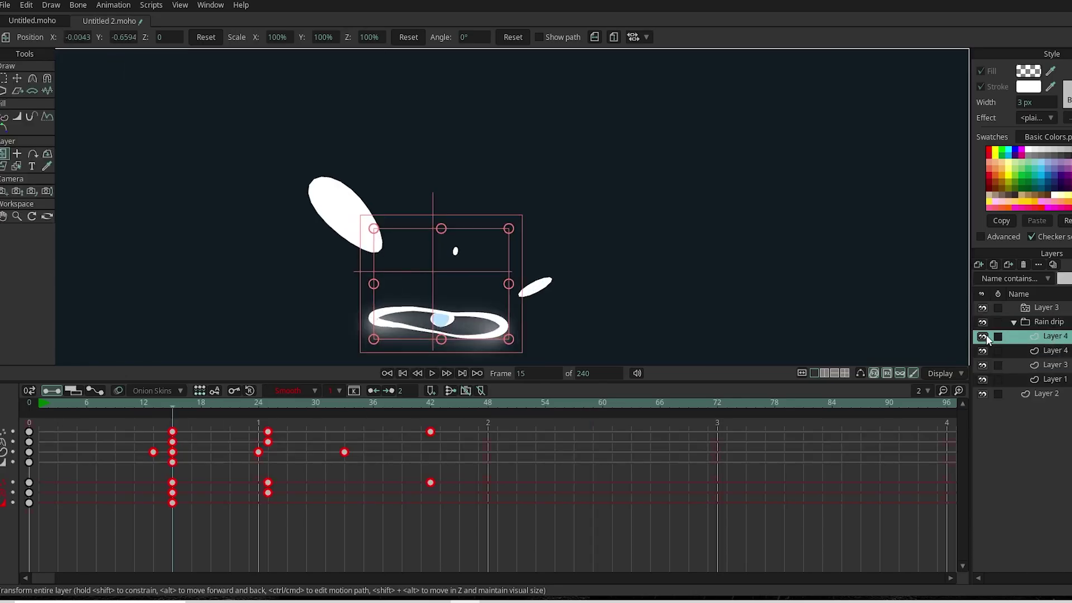
Rename the splash droplets' layer as Reflexction in its layer settings.
double_click(986, 334)
left_click(1050, 527)
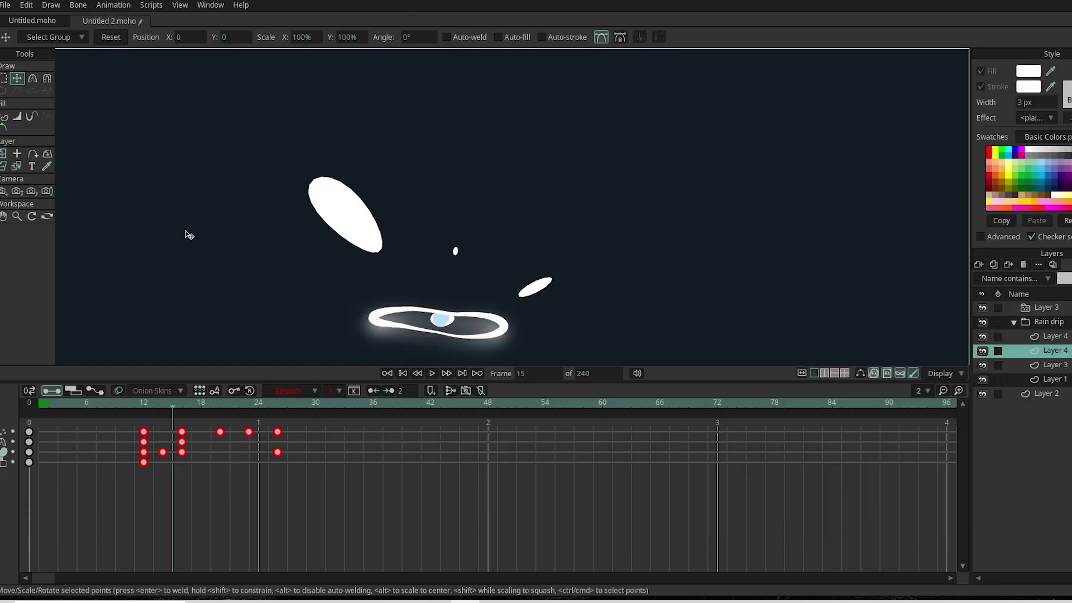
key("t")
key("ctrl+Right")
double_click(986, 351)
type("Rreflexction")
key("Return")
double_click(1052, 355)
type("Reflexion")
key("Return")
Rename the ripple ring layer as Water wave and the blurred ring layer as Wave Blur.
double_click(1044, 339)
type("Water wave")
key("Return")
double_click(1047, 364)
type("Wave Blur")
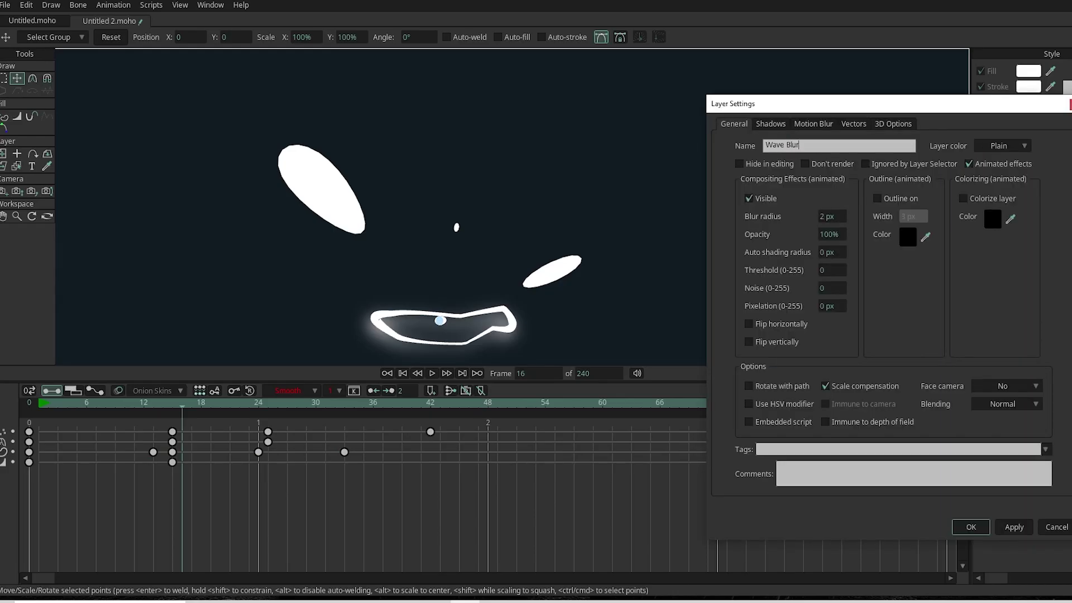
key("Return")
Rename the falling drop's layer, the lowest in the Rain drip group, as Rain drop.
left_click(983, 378)
double_click(1048, 379)
type("Rain drop")
key("Return")
Reposition and reshape the side droplets of the Reflexction layer at frames 16, 20, 23 and 26, and play the splash.
left_click(1061, 350)
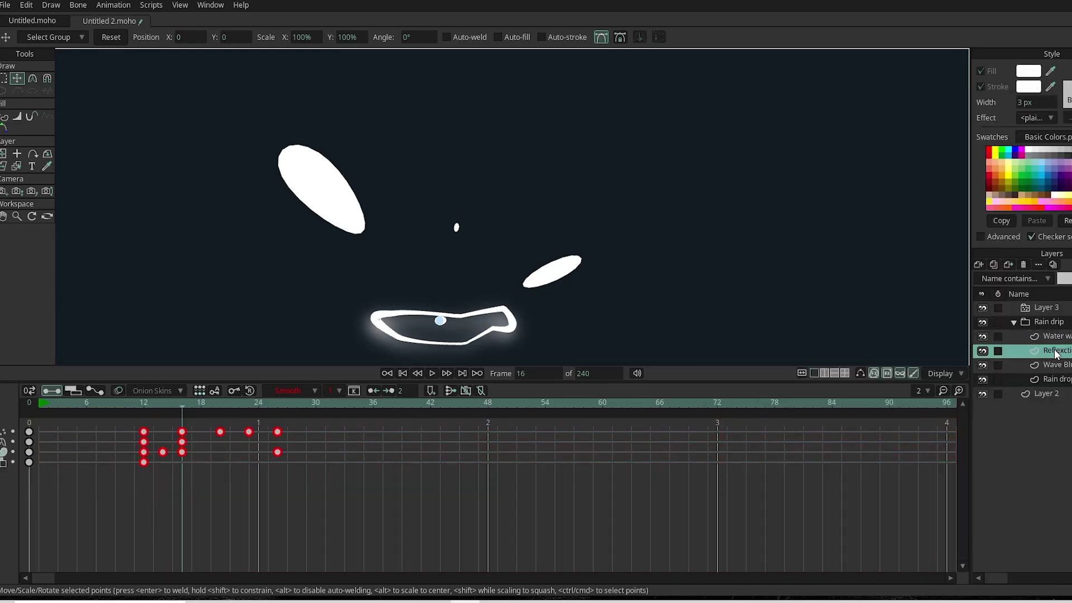
left_click_drag(224, 162, 329, 268)
left_click_drag(275, 214, 323, 213)
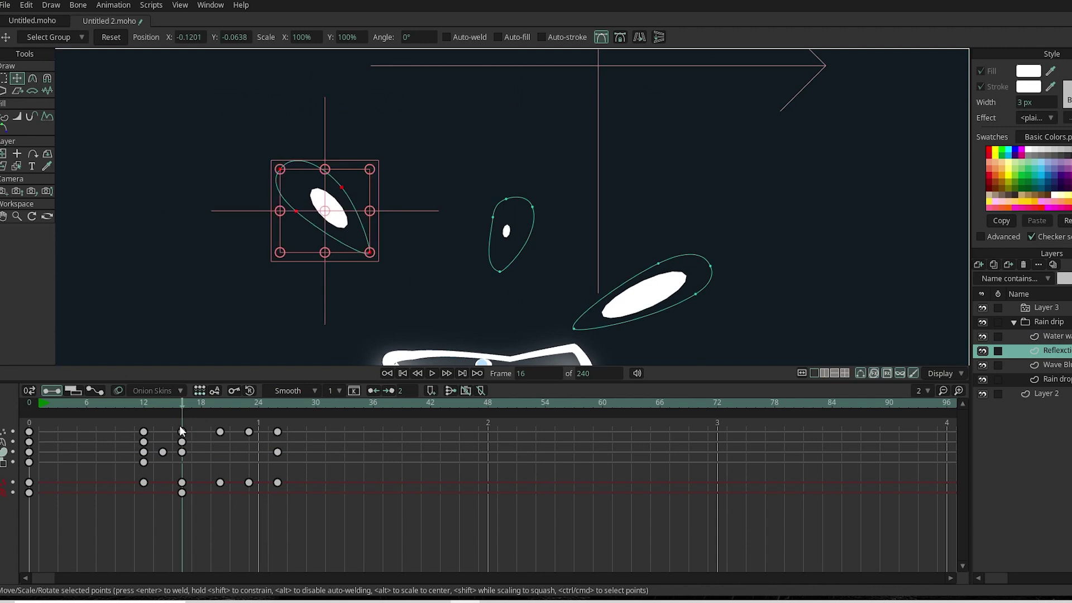
left_click(171, 414)
left_click_drag(170, 411, 249, 403)
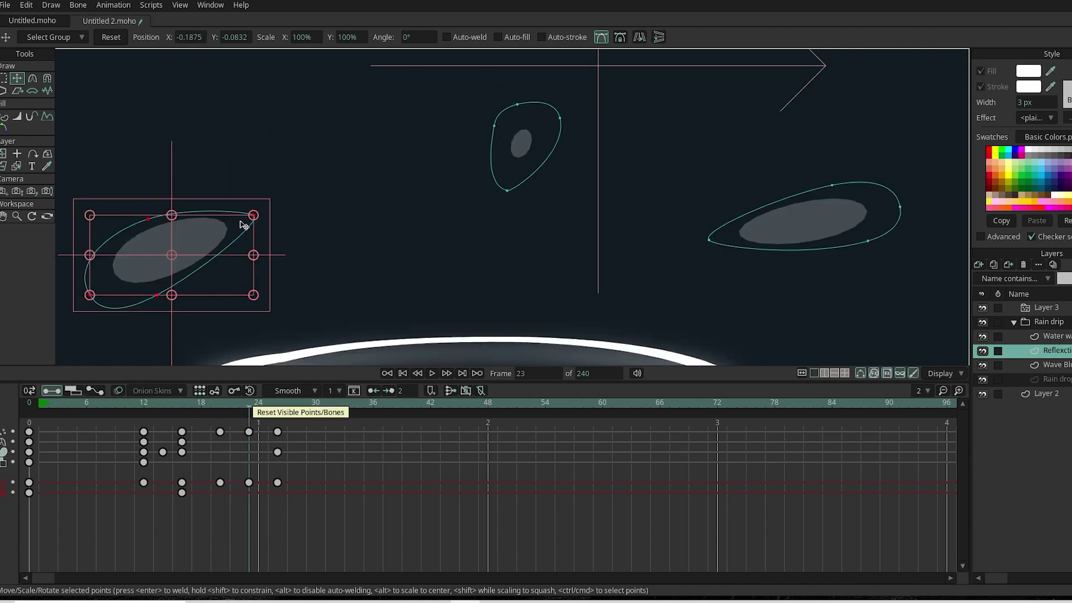
left_click(202, 404)
left_click(219, 403)
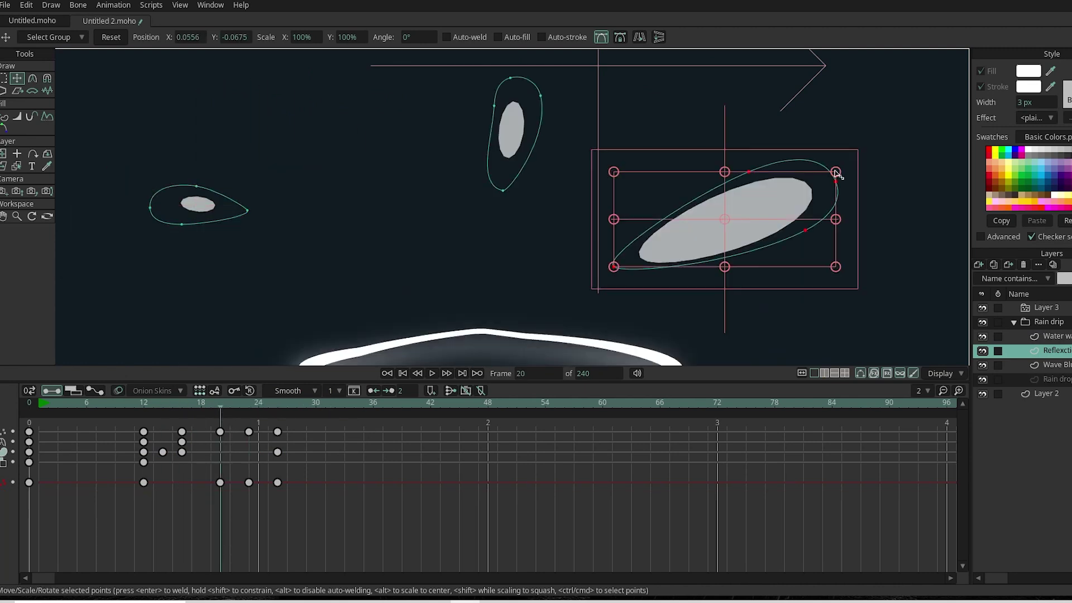
key("space")
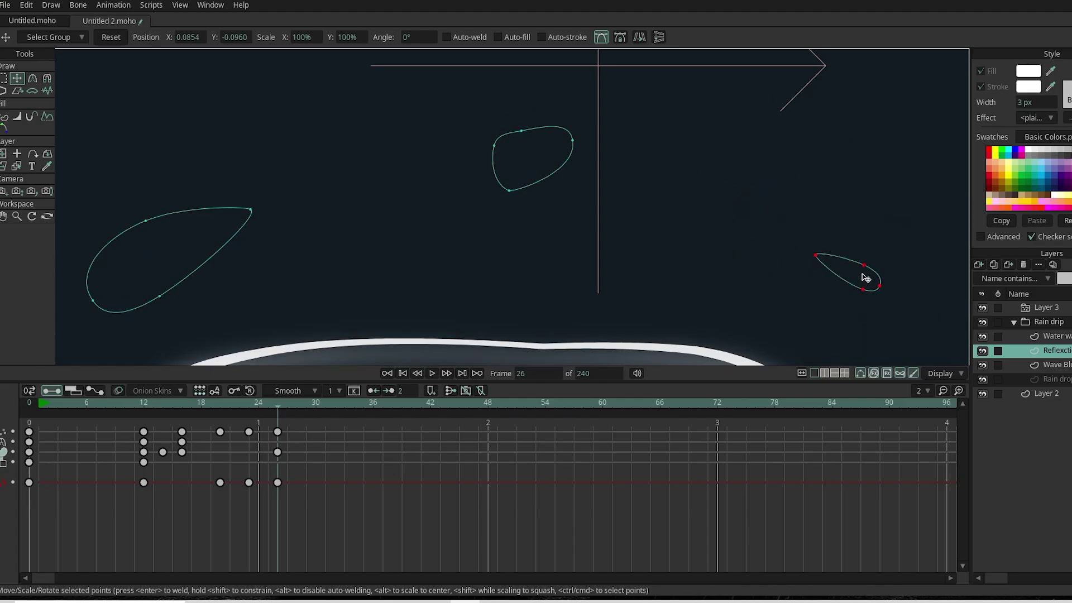
key("space")
Set the layer opacity of Water wave to 23% and of Rain drop to 30%.
double_click(1046, 336)
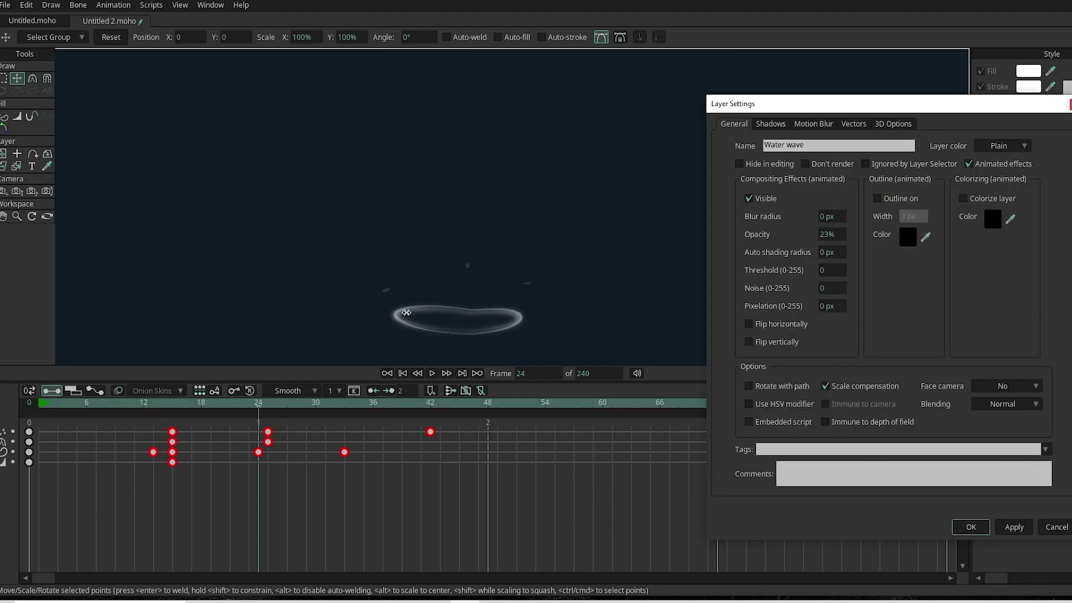
left_click(973, 527)
double_click(993, 355)
key("Return")
double_click(1050, 378)
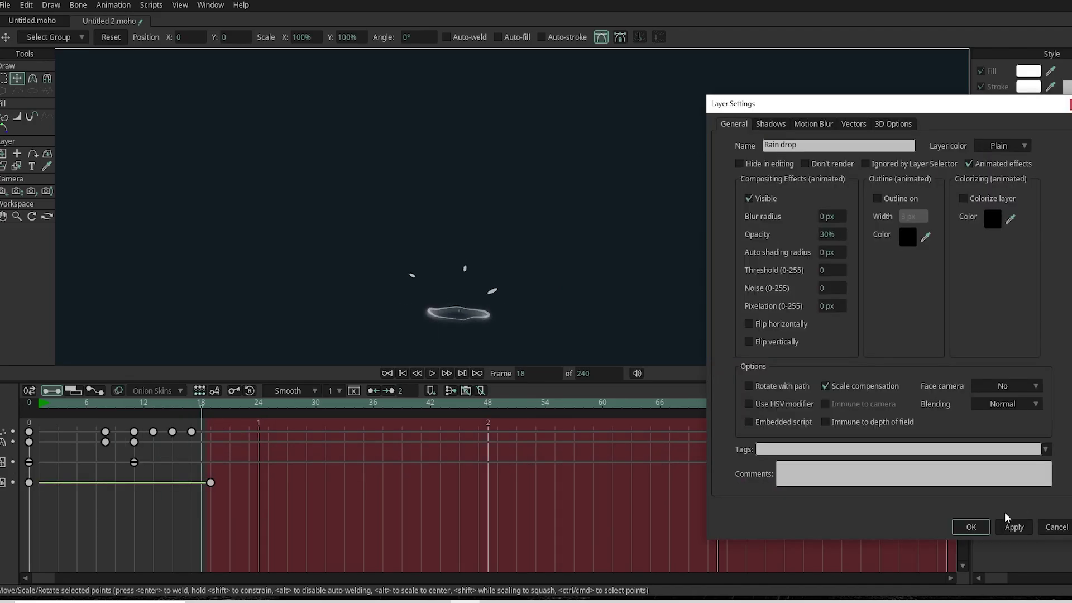
key("Return")
Put the Rain drip group back into the Layer 3 particle layer and play the more transparent rain.
scroll(900, 355, "up", 2)
scroll(560, 256, "down", 3)
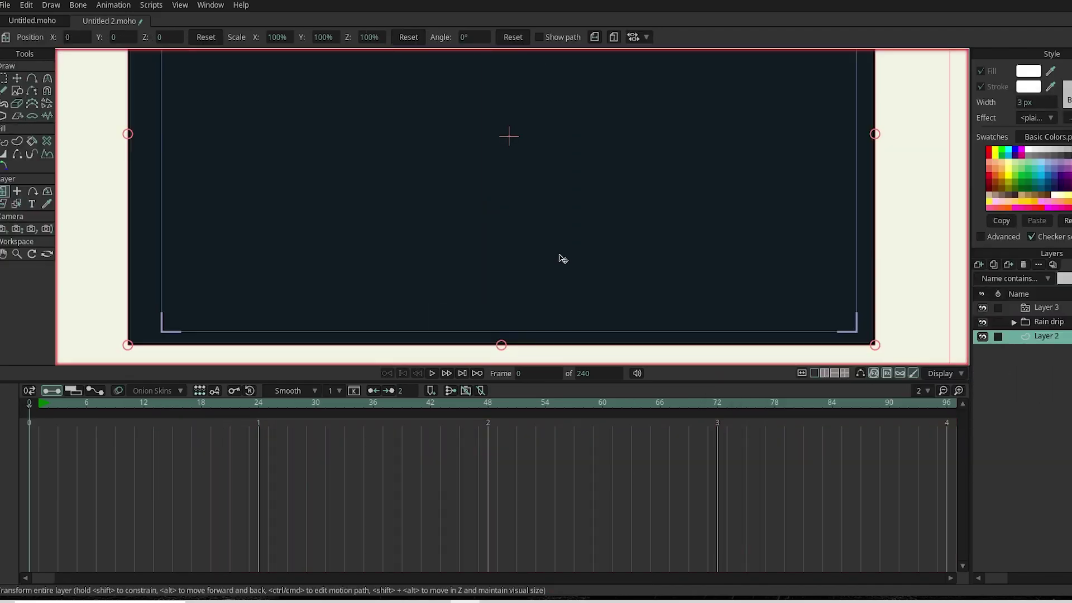
scroll(564, 256, "down", 2)
left_click(1032, 307)
key("space")
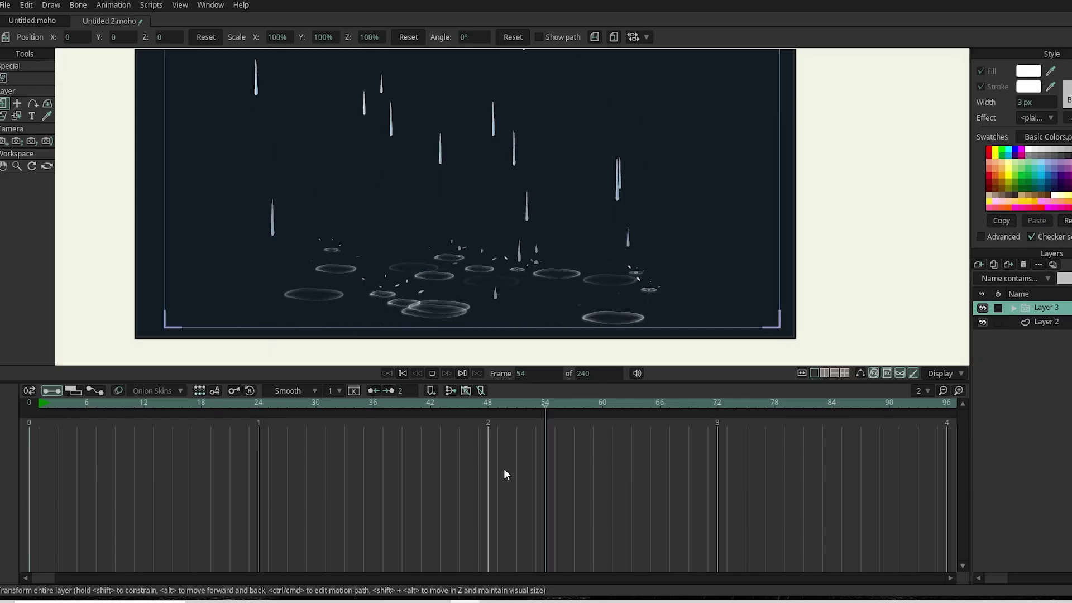
scroll(533, 298, "down", 2)
scroll(533, 299, "up", 3)
scroll(402, 173, "down", 3)
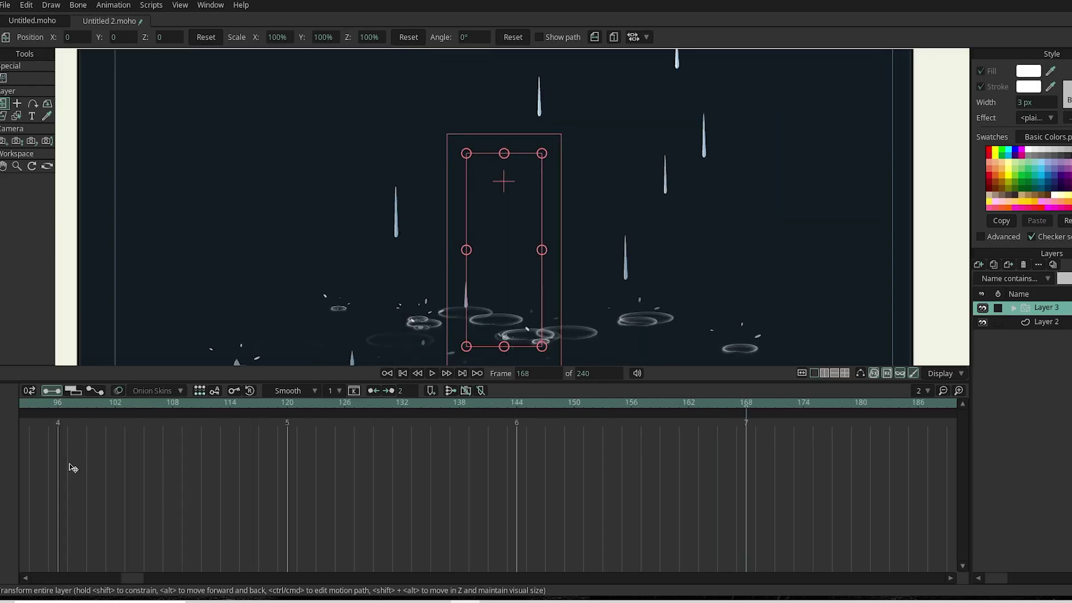
key("space")
Delete the Rain drop layer's frame 8 keys and return to frame 0.
left_click(1048, 322)
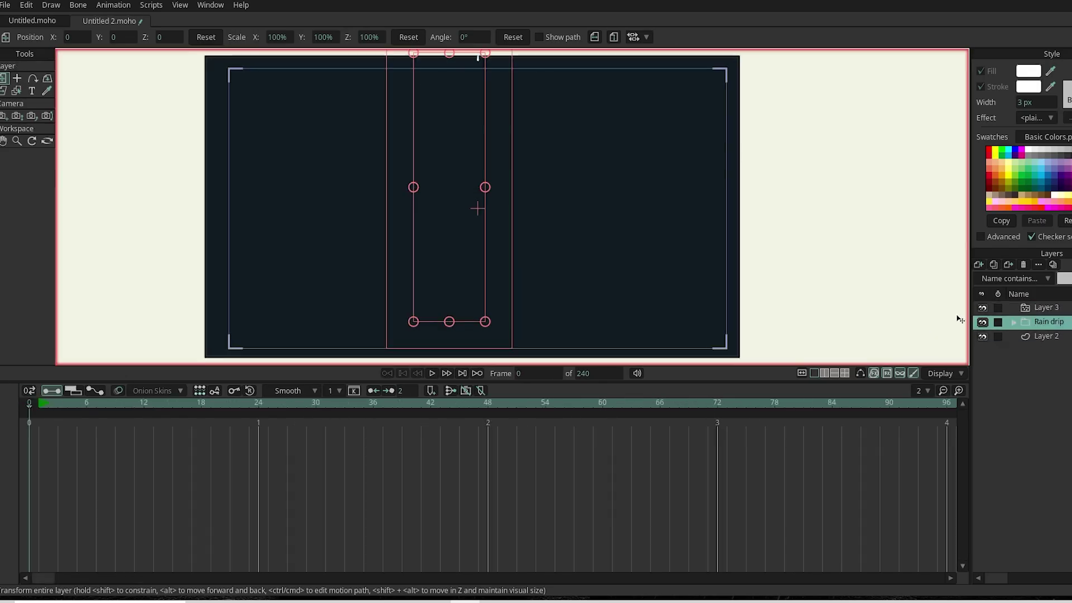
left_click(1014, 322)
left_click(1053, 336)
left_click(206, 405)
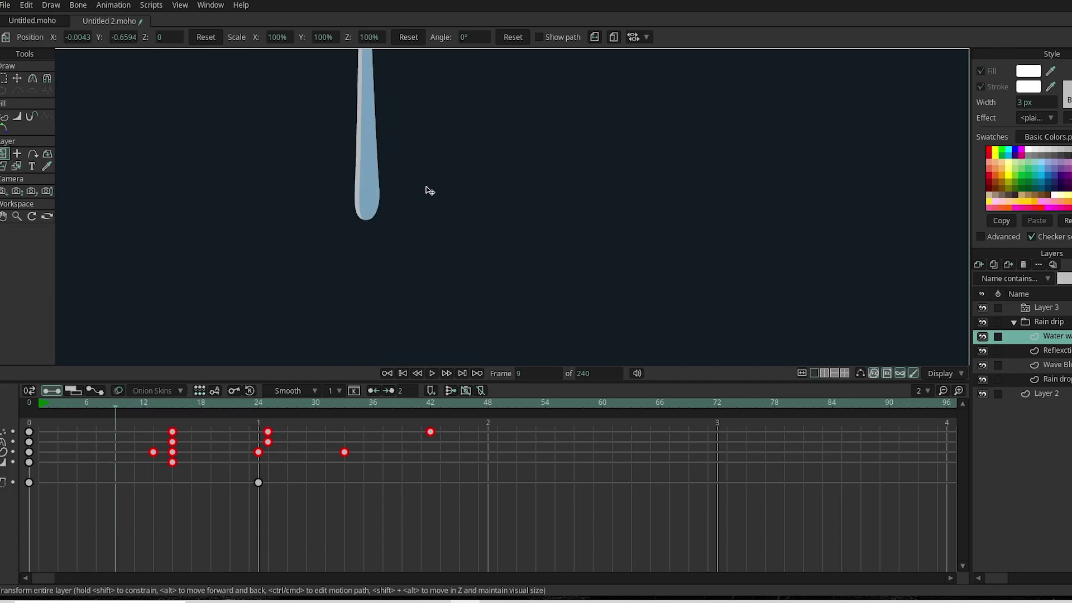
left_click_drag(172, 403, 96, 403)
key("t")
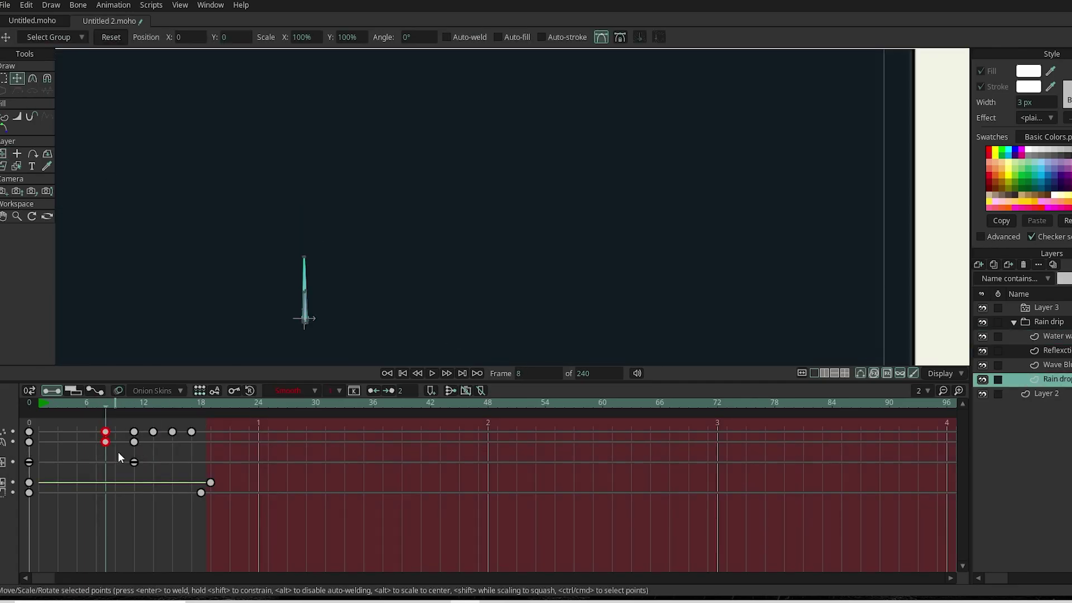
left_click(31, 410)
Draw a white oval beside the water drop at frame 0 and reshape its points into a long teardrop.
key("r")
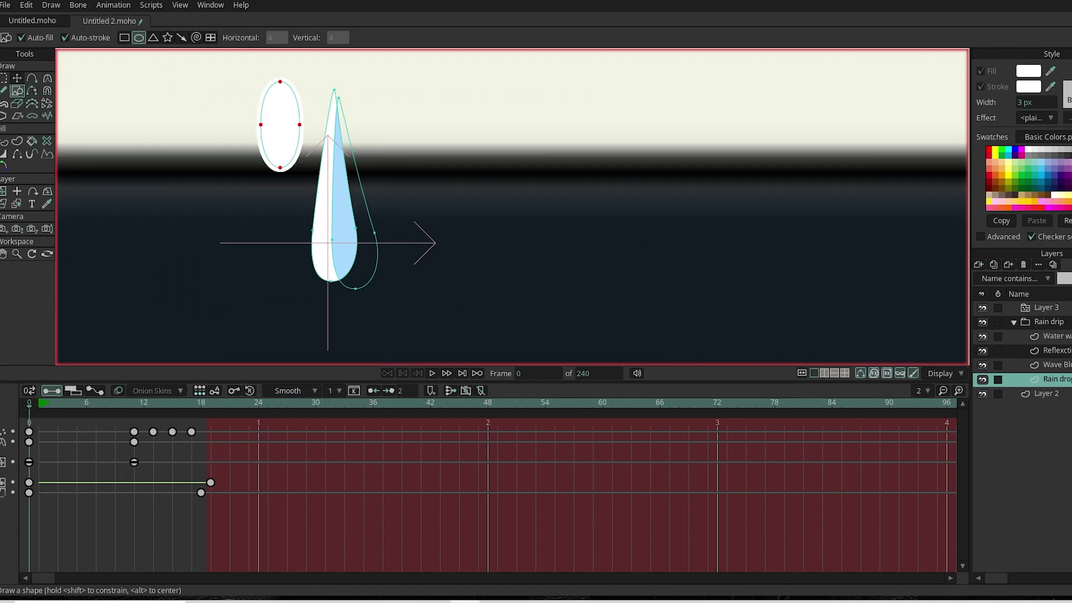
key("t")
left_click_drag(282, 84, 331, 87)
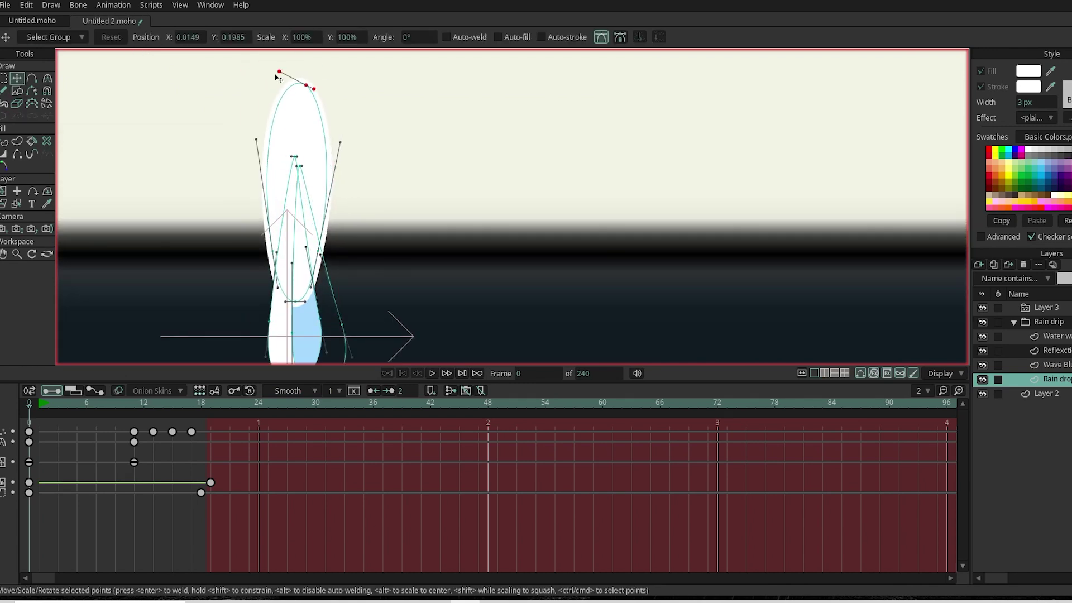
key("q")
key("t")
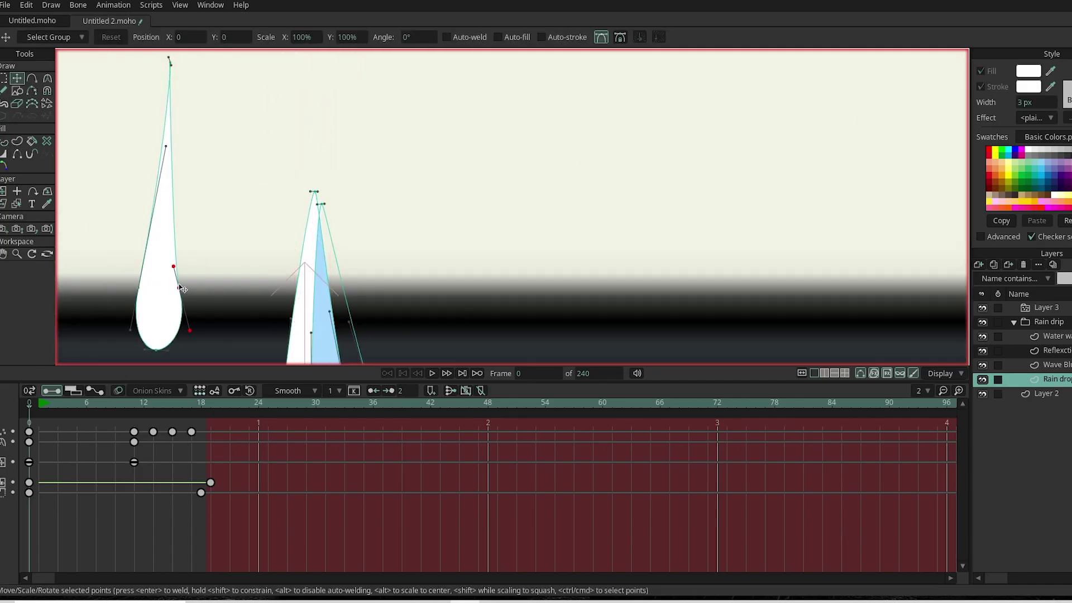
Reshape the white oval beside the drop into a narrow tail and position its points over the water drop's tip.
key("a")
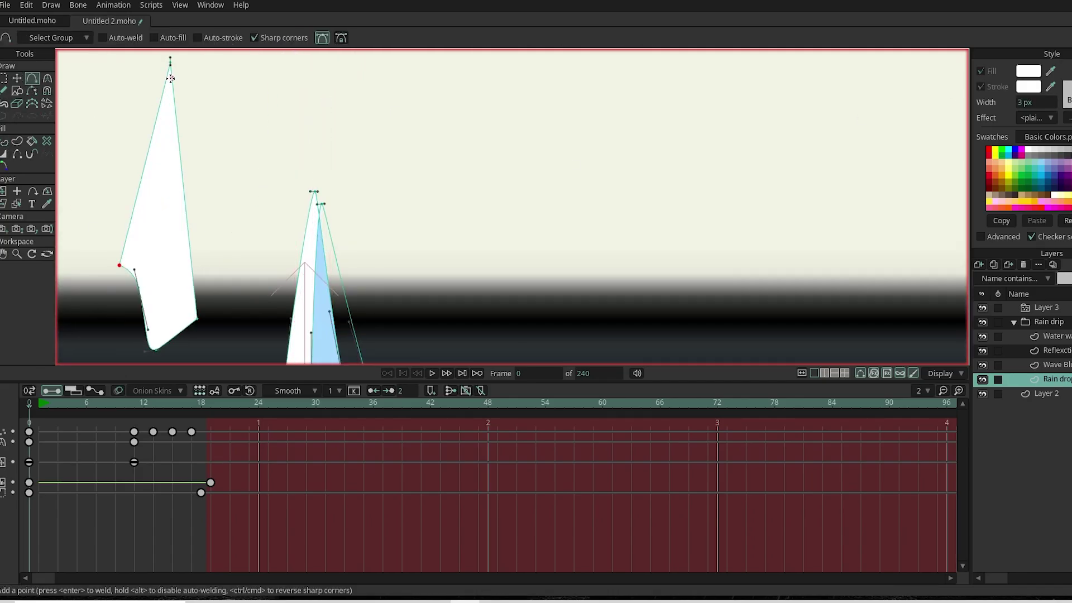
key("t")
left_click(171, 63)
left_click_drag(156, 283, 316, 95)
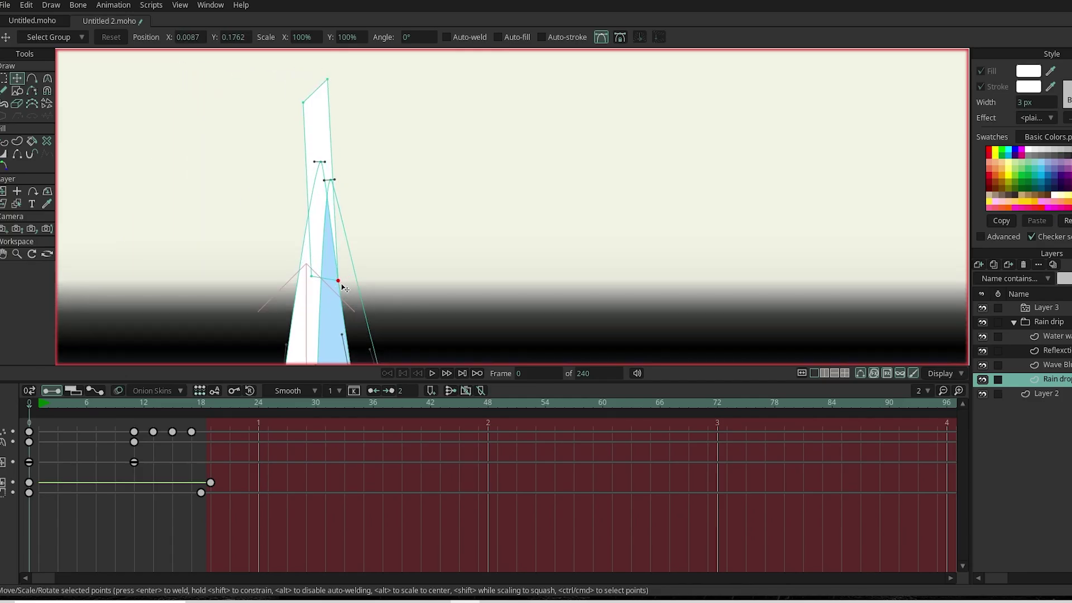
Apply a Gradient effect to the tail's fill, using the Linear type with transparency allowed.
key("q")
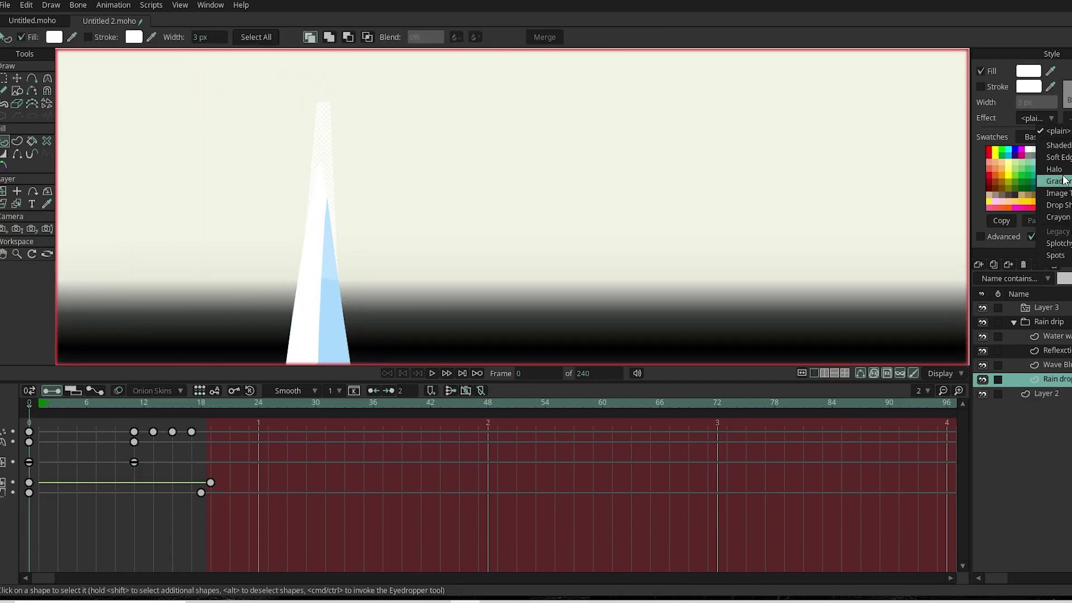
left_click(1059, 181)
left_click(562, 311)
left_click(561, 279)
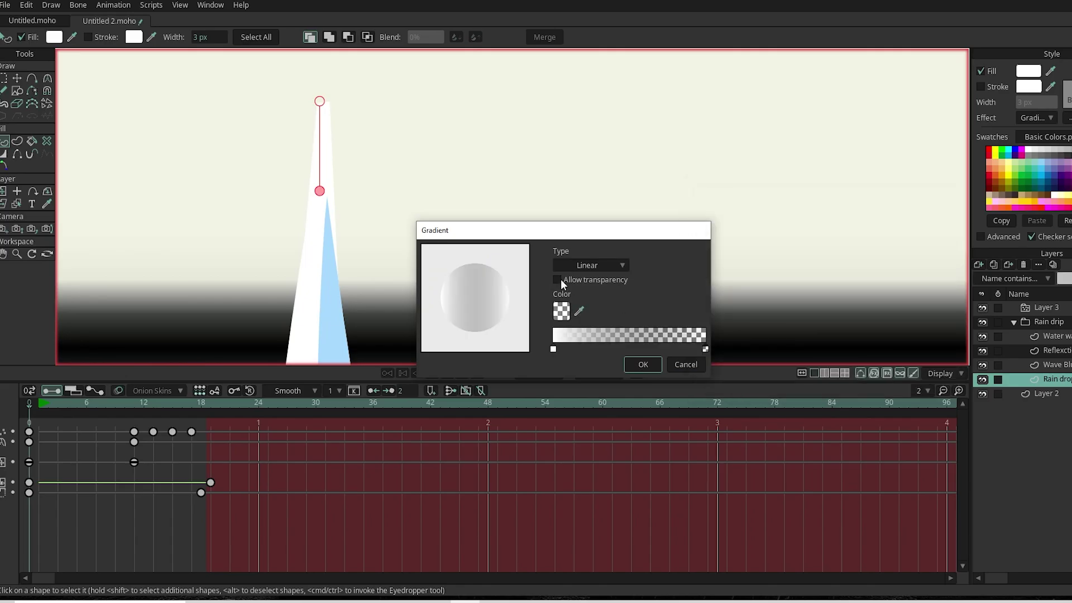
left_click(577, 311)
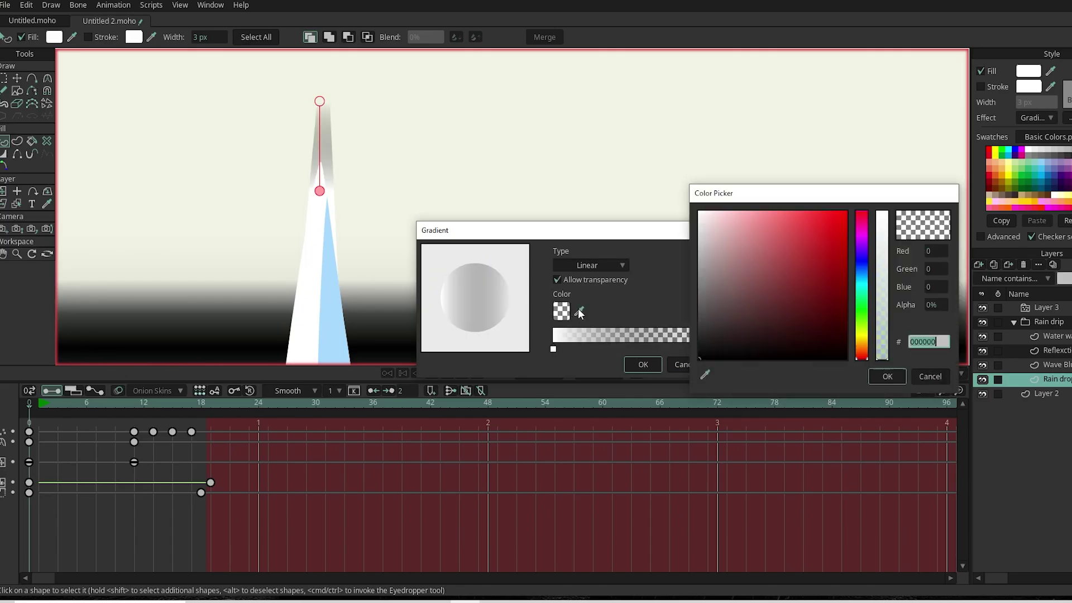
left_click(888, 377)
left_click(643, 364)
Adjust the gradient along the tail and stretch the tail's upper points farther above the drop at frame 7.
key("space")
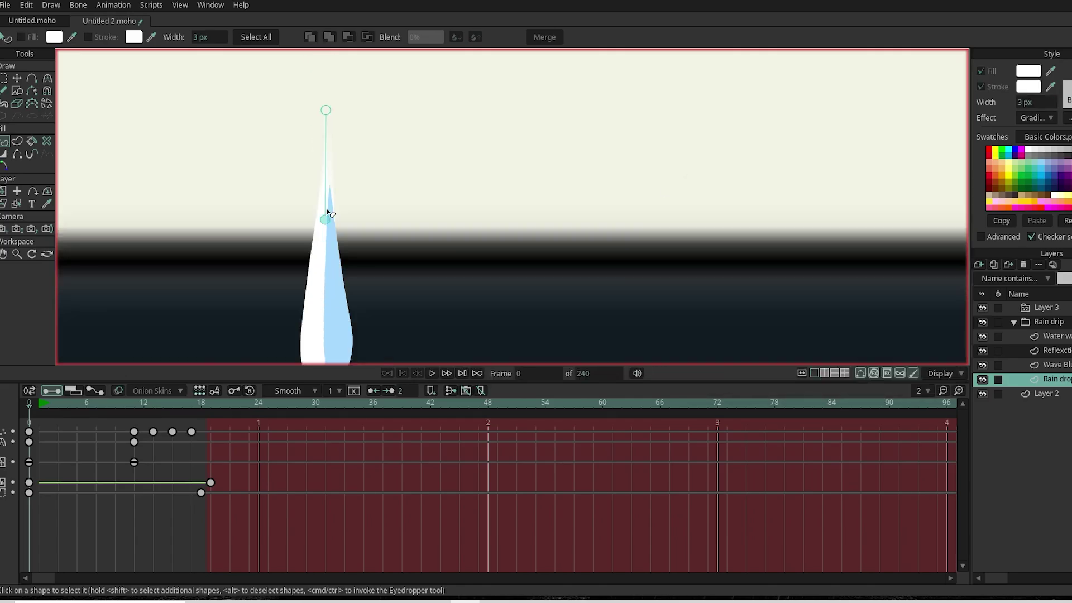
left_click_drag(333, 227, 354, 135)
left_click_drag(358, 294, 330, 276)
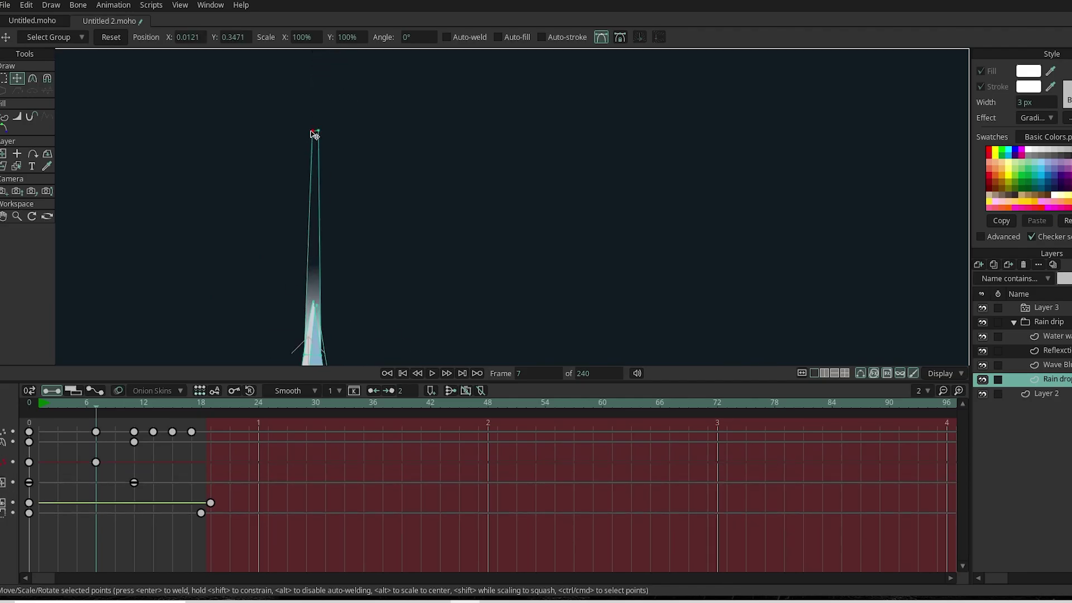
Return to frame 0 and edit the tail's linear gradient so its end colour becomes transparent white.
left_click(29, 442)
key("q")
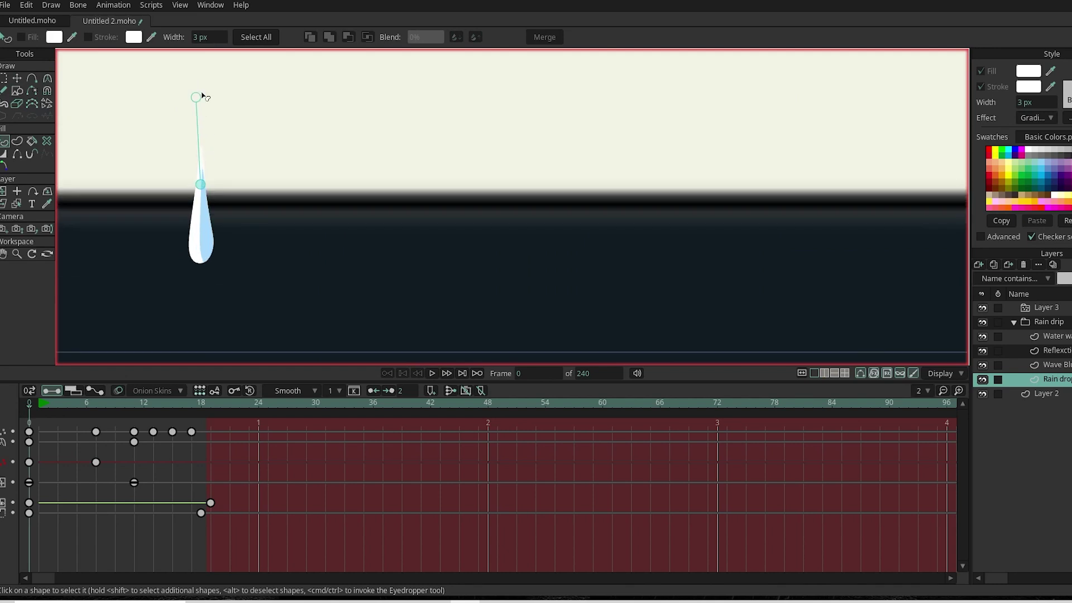
scroll(202, 184, "up", 2)
key("ctrl+z")
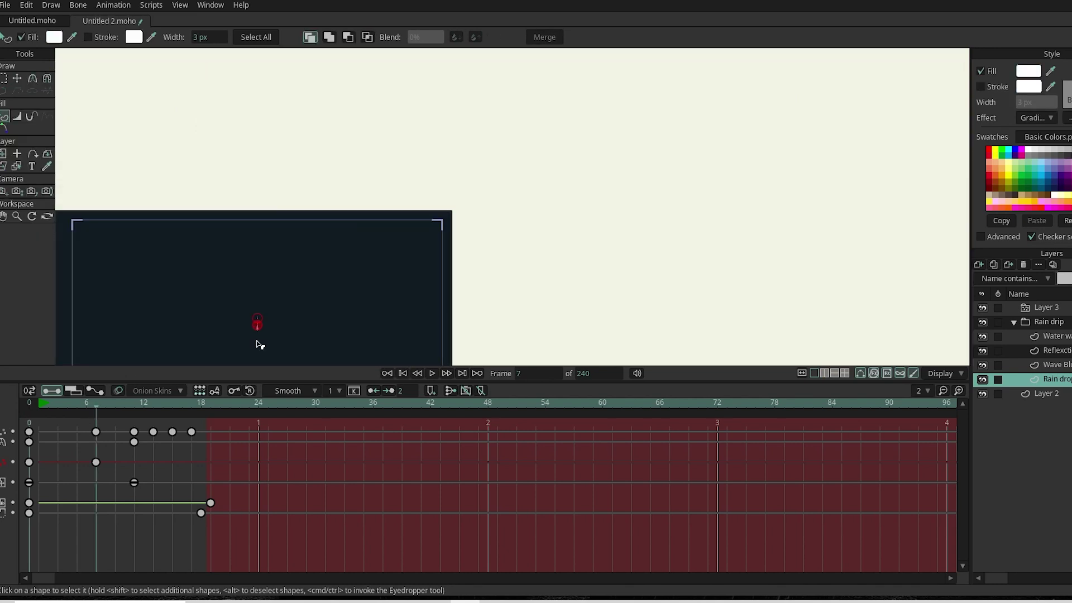
left_click(4, 116)
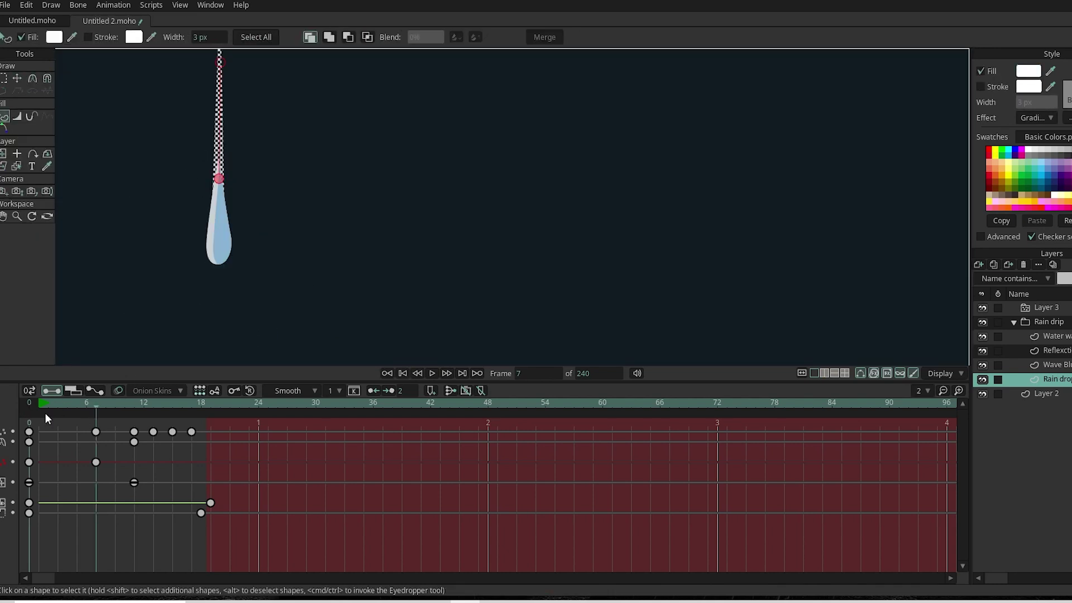
left_click(1068, 118)
left_click(887, 377)
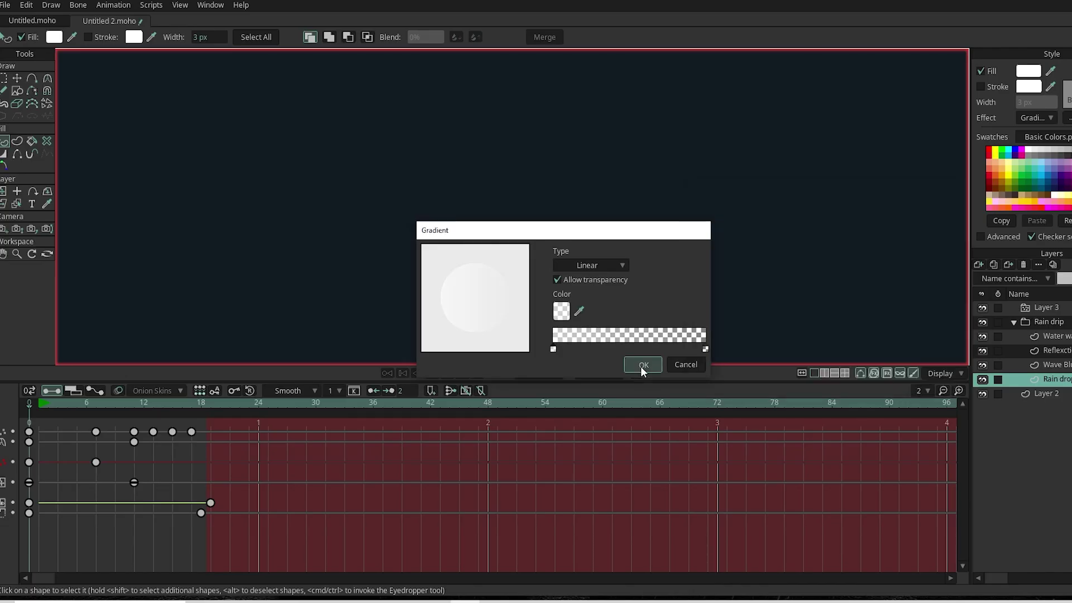
left_click(643, 364)
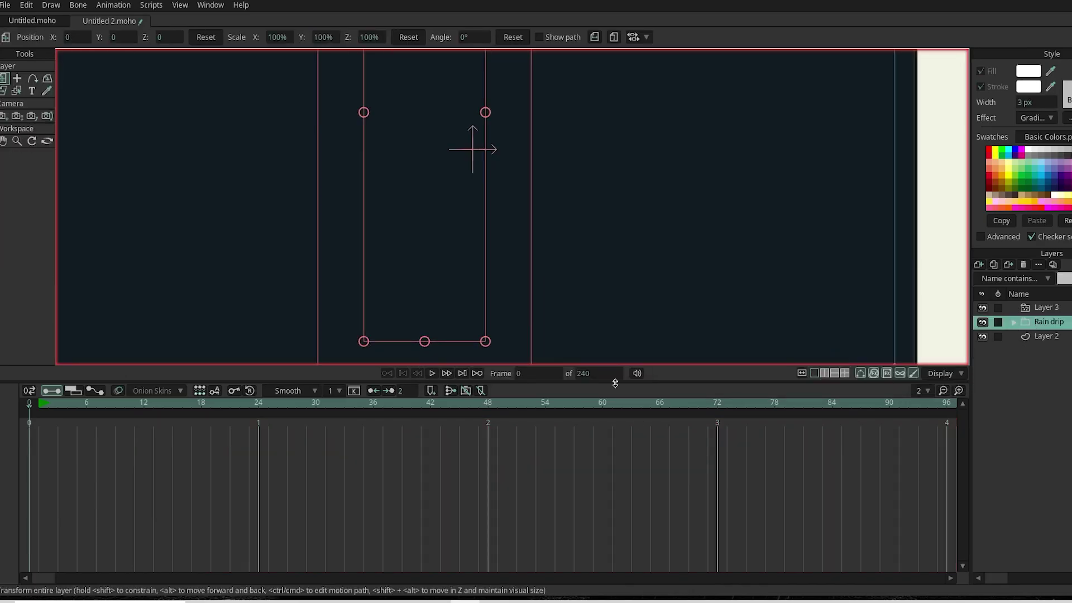
Enlarge the canvas area and place the Rain drip group back inside the Layer 3 particle layer.
left_click_drag(615, 383, 616, 443)
left_click(1045, 335)
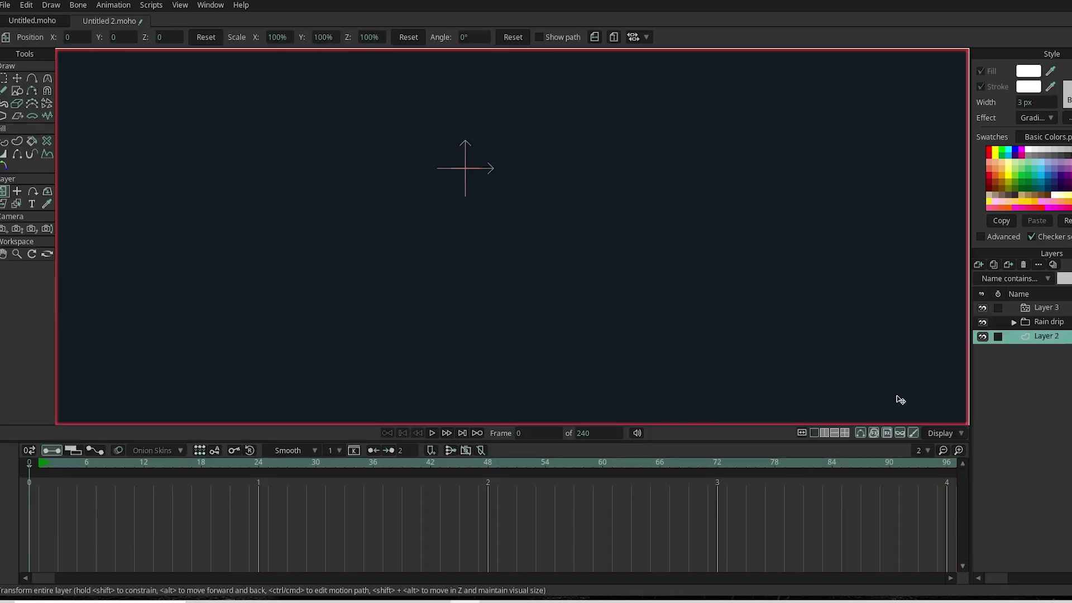
left_click(40, 464)
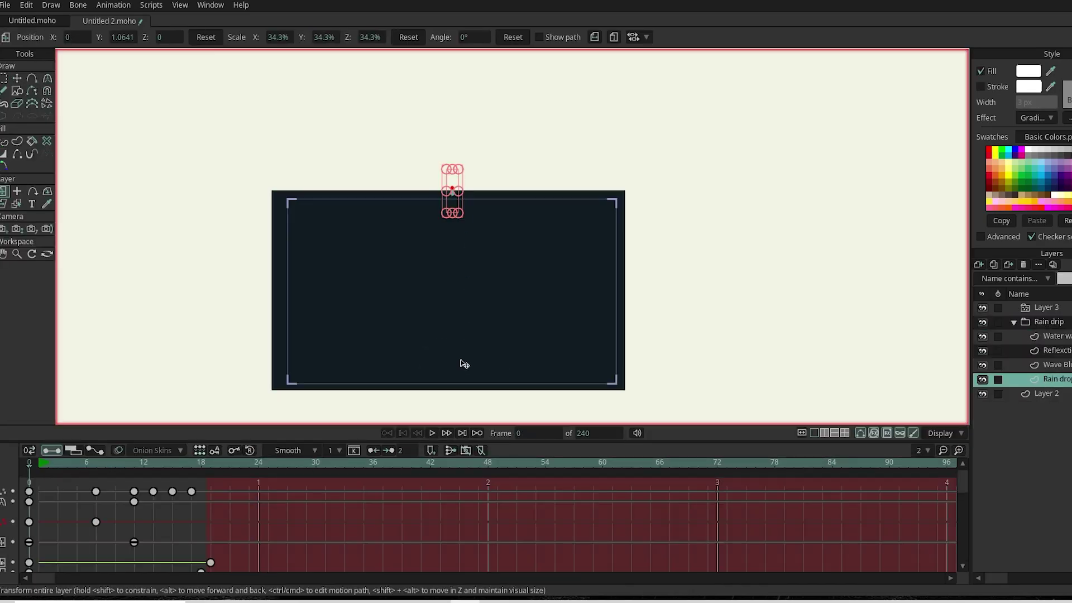
double_click(1062, 379)
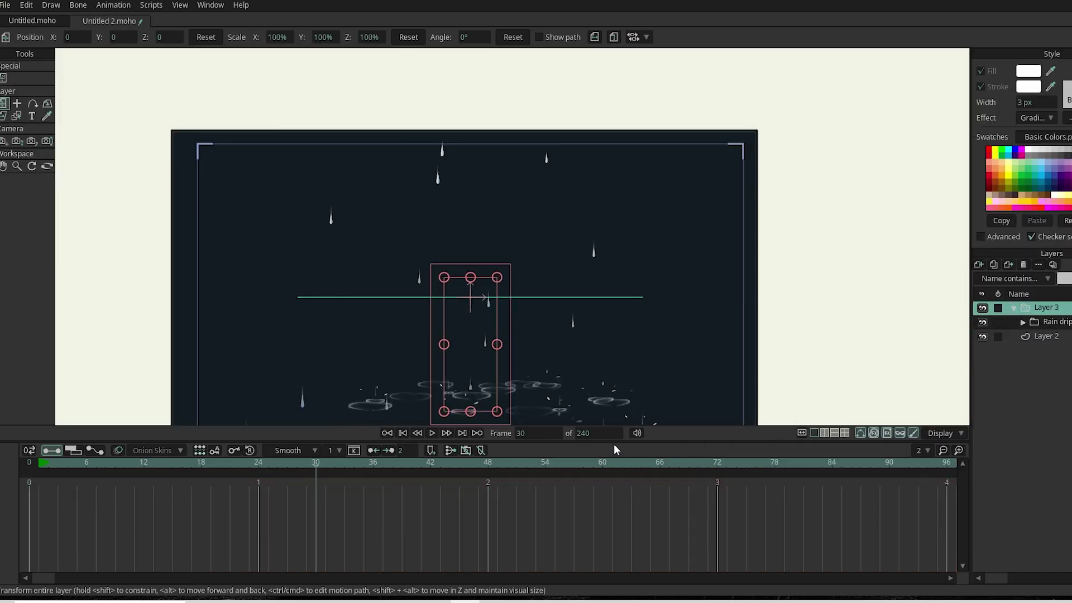
scroll(606, 329, "up", 1)
scroll(606, 330, "down", 3)
scroll(682, 300, "up", 4)
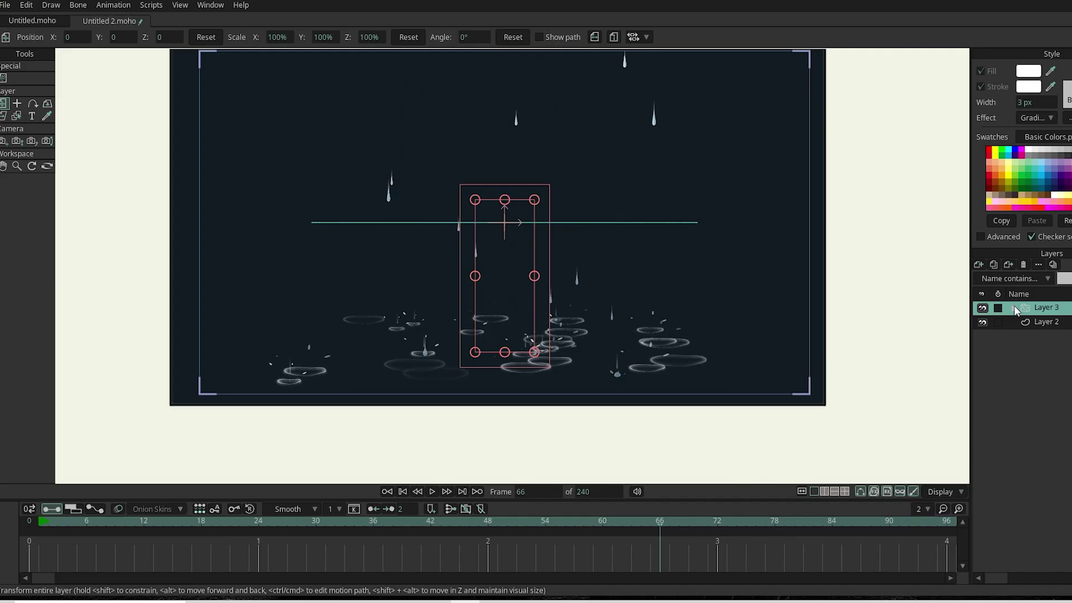
Collapse Layer 3, select Layer 2 and play the rain to examine the drops with their fading tails.
left_click(1014, 321)
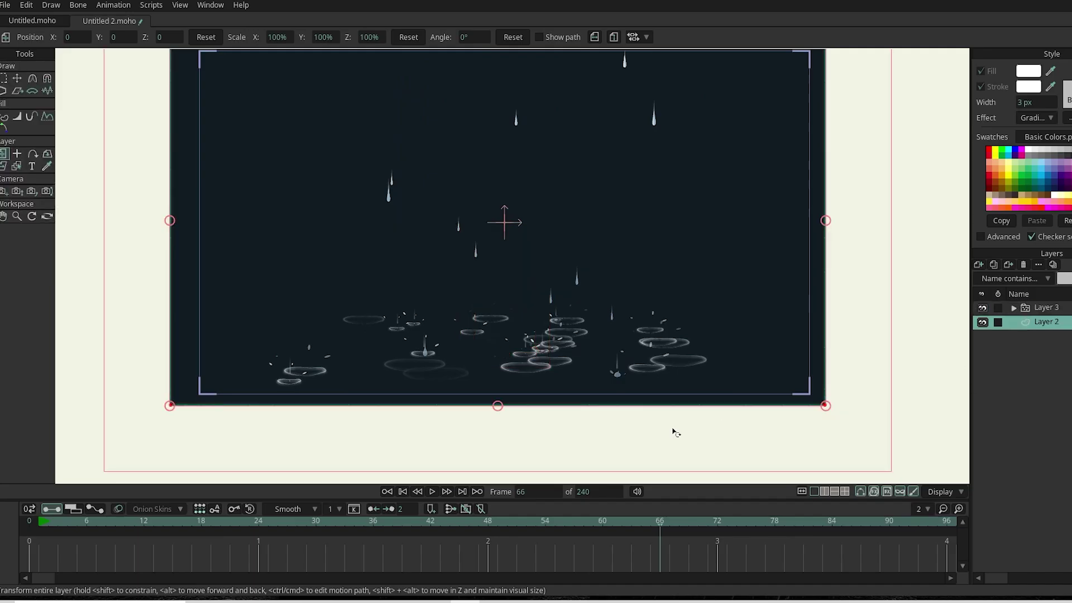
scroll(673, 431, "down", 3)
key("space")
scroll(552, 325, "up", 3)
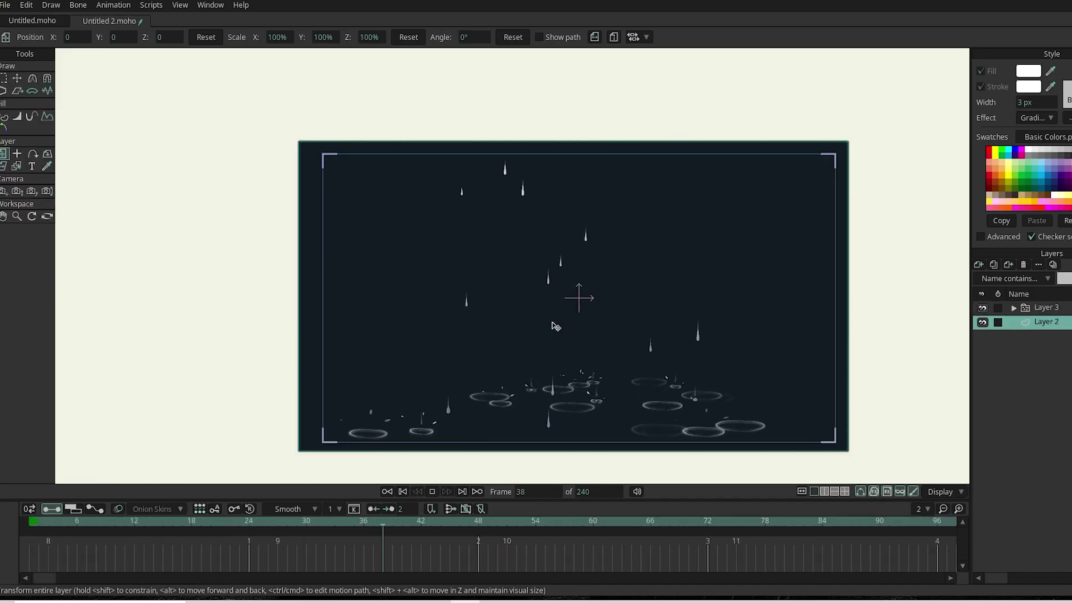
key("space")
scroll(477, 391, "down", 2)
scroll(478, 390, "up", 4)
Open the Rain drop layer inside Layer 3 and narrow the water drop's body at frame 0 by moving its points.
left_click(1014, 308)
left_click(1023, 323)
left_click(1053, 379)
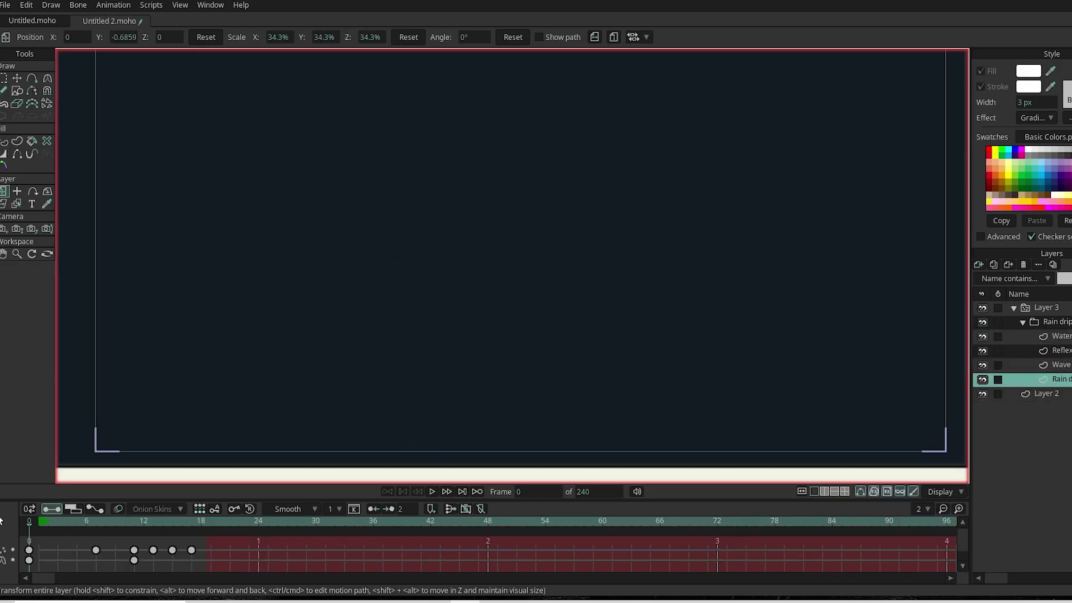
key("t")
scroll(460, 206, "down", 2)
scroll(339, 192, "up", 5)
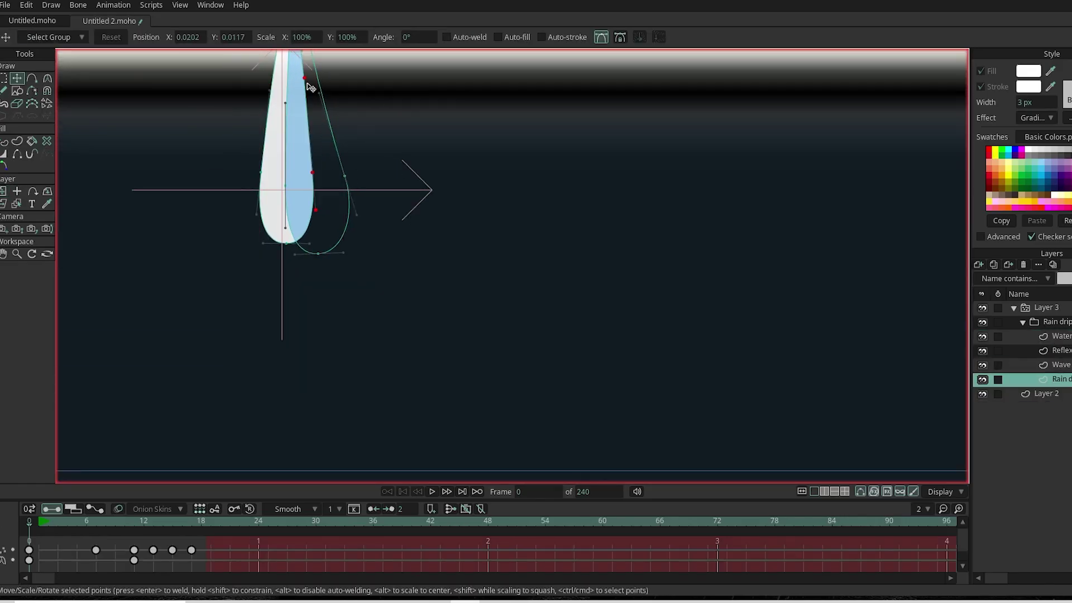
scroll(272, 182, "down", 2)
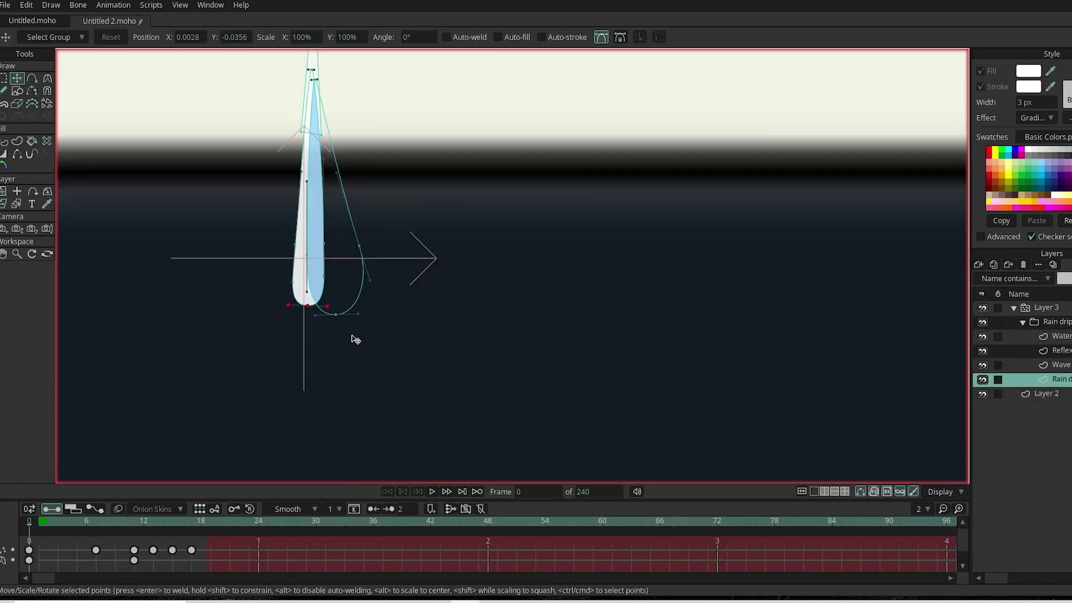
scroll(354, 337, "up", 4)
scroll(359, 254, "down", 3)
Select the Layer 3 particle layer and play the rain with the slimmer drops.
left_click(1044, 307)
left_click(1014, 308)
key("space")
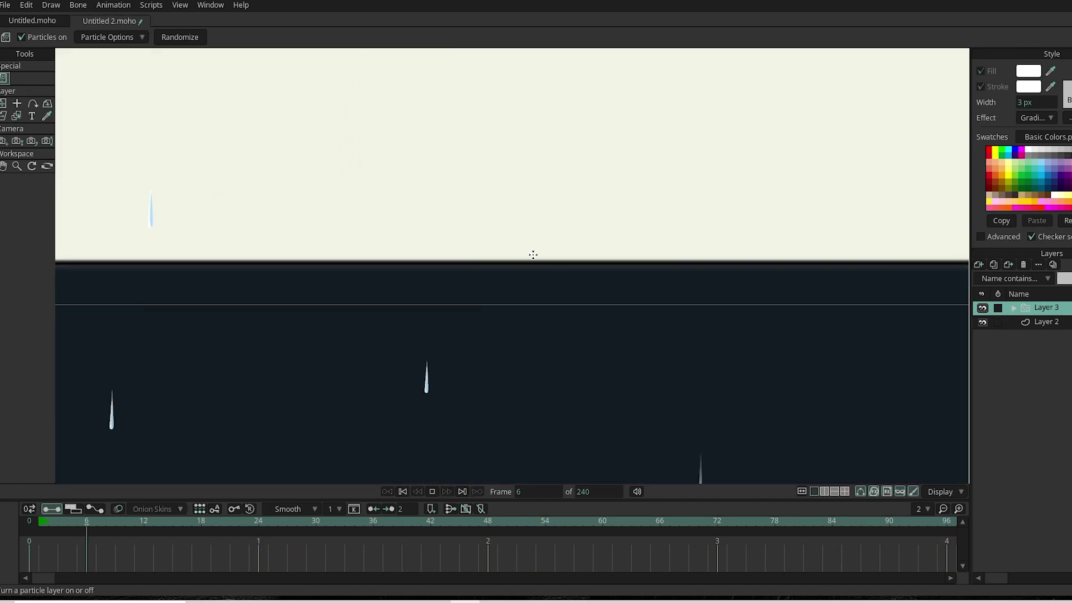
scroll(547, 301, "down", 4)
key("space")
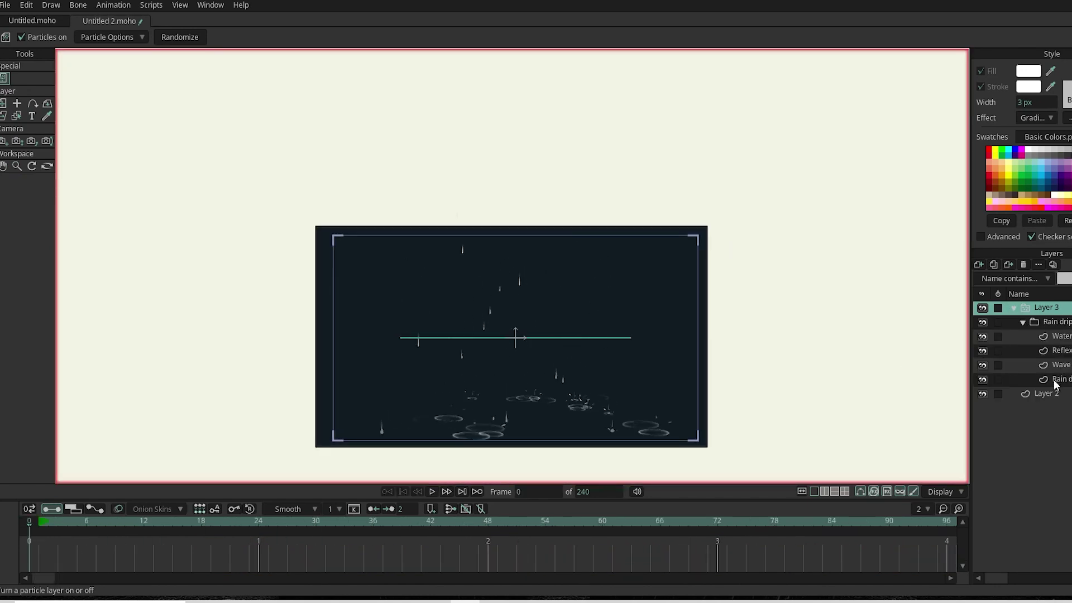
Reshape the points around the water drop's tip on the Rain drop layer at frame 11.
left_click(1055, 380)
scroll(510, 361, "up", 5)
left_click(134, 522)
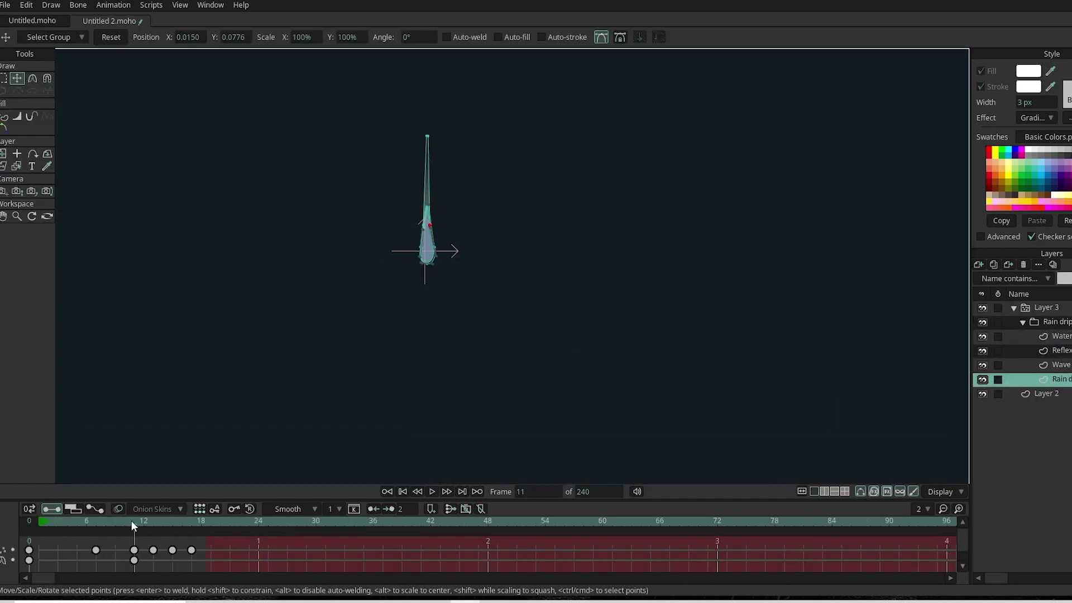
scroll(467, 226, "up", 5)
scroll(394, 255, "up", 3)
left_click(400, 228)
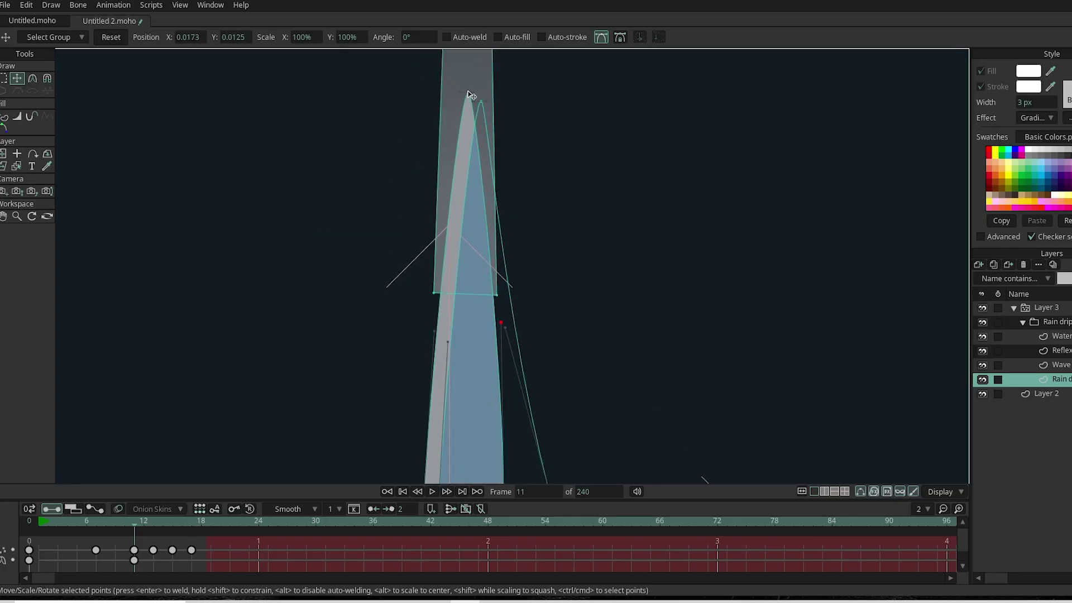
scroll(413, 191, "down", 5)
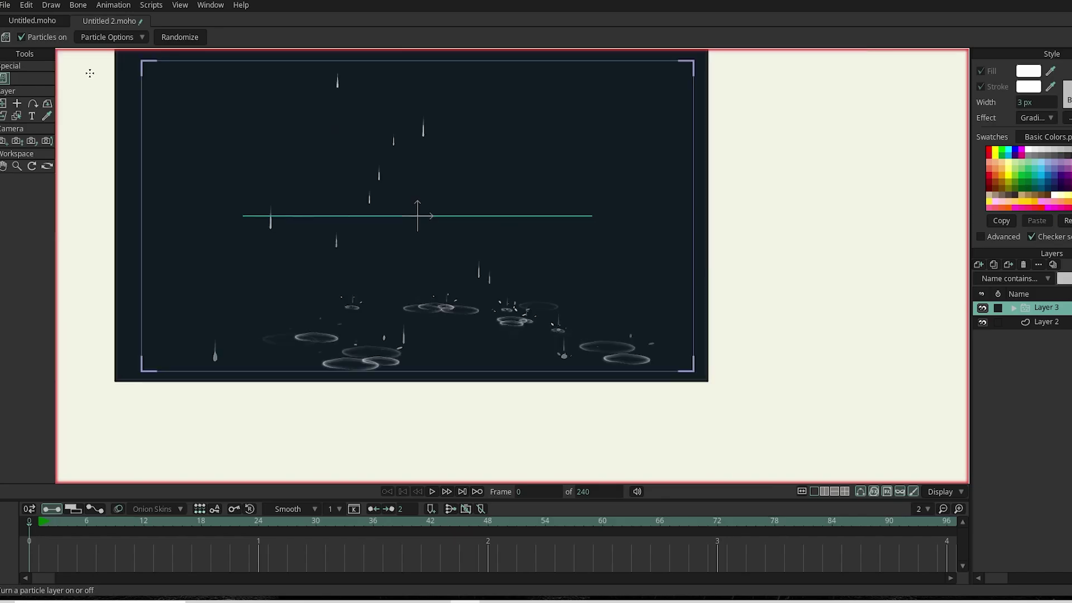
Adjust the particle source dimensions in Layer 3's particle options.
left_click(107, 37)
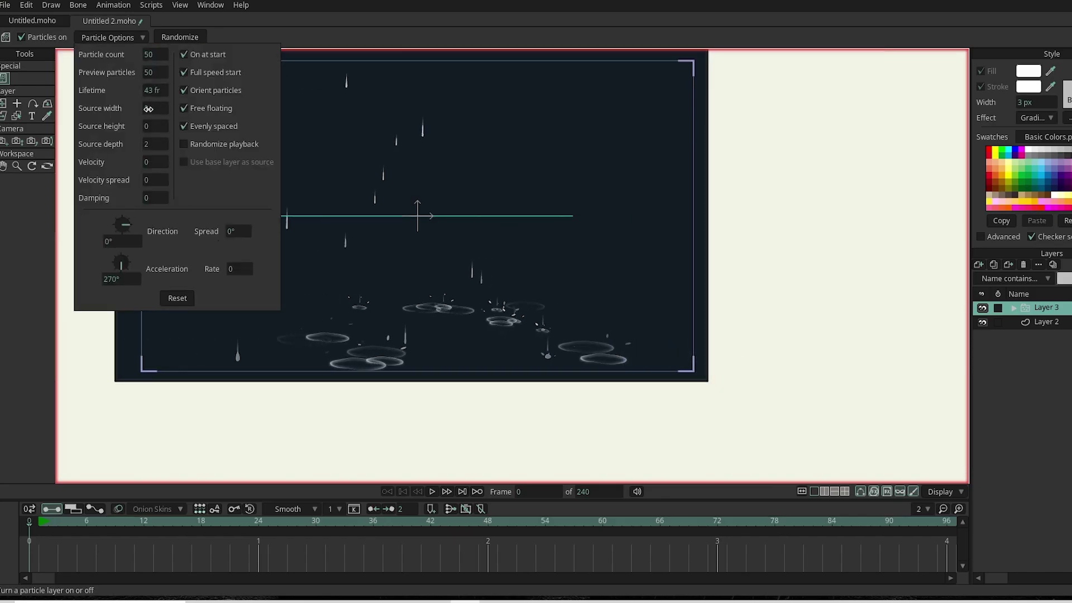
mouse_move(157, 126)
left_mouse_down()
mouse_move(168, 127)
mouse_move(144, 133)
left_mouse_up()
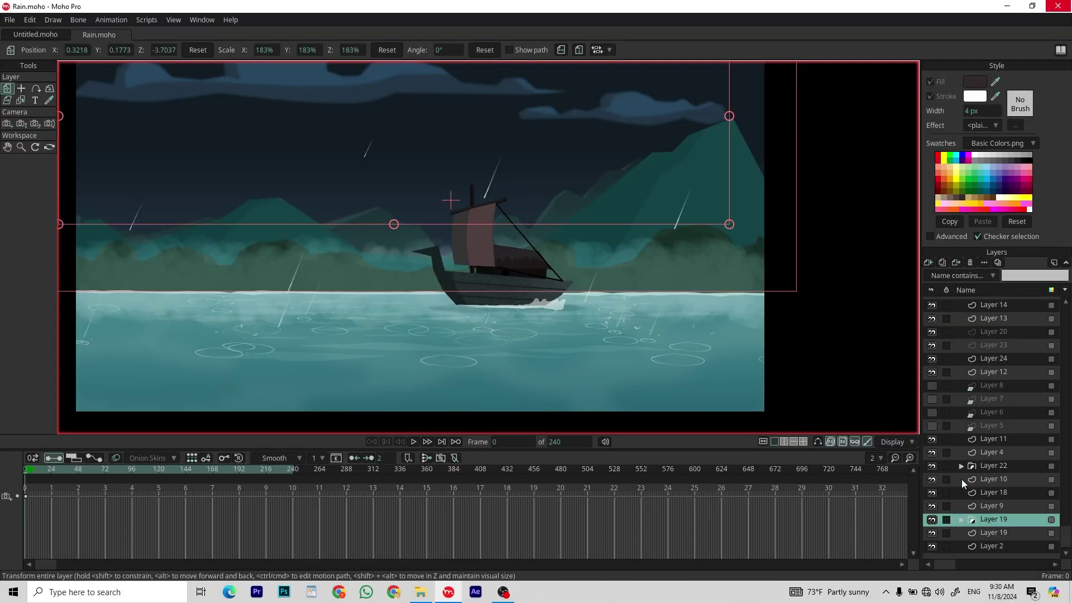
In the Rain.moho boat scene, hide the scenery layers to isolate the rain of Layer 3 over the Layer 2 background.
left_click(932, 436)
left_click_drag(933, 440, 931, 531)
scroll(988, 424, "down", 1)
left_click(975, 315)
left_click(994, 314)
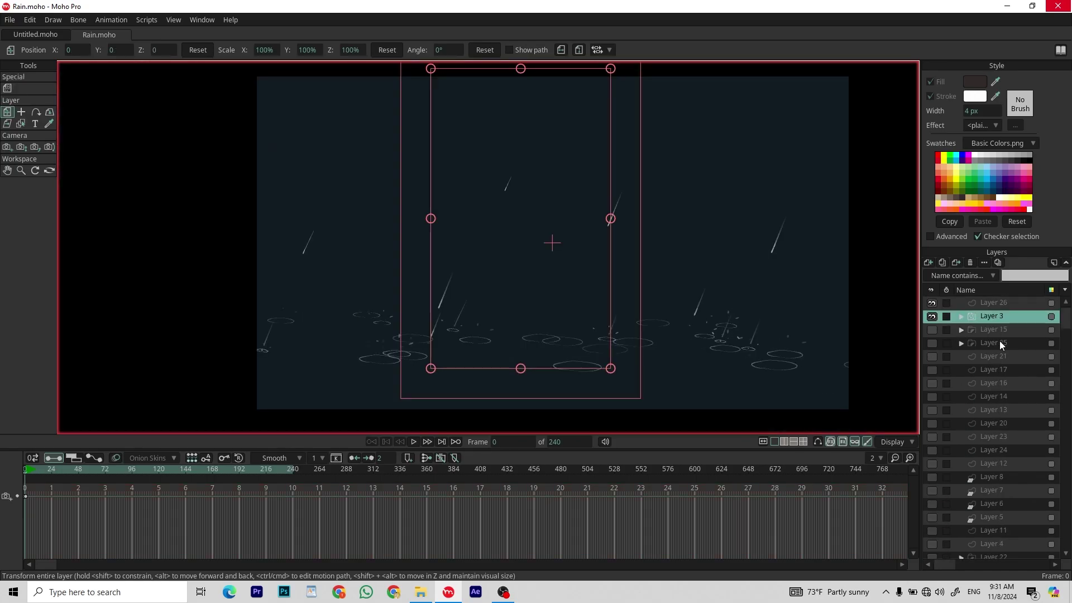
key("alt+Tab")
left_click(773, 78)
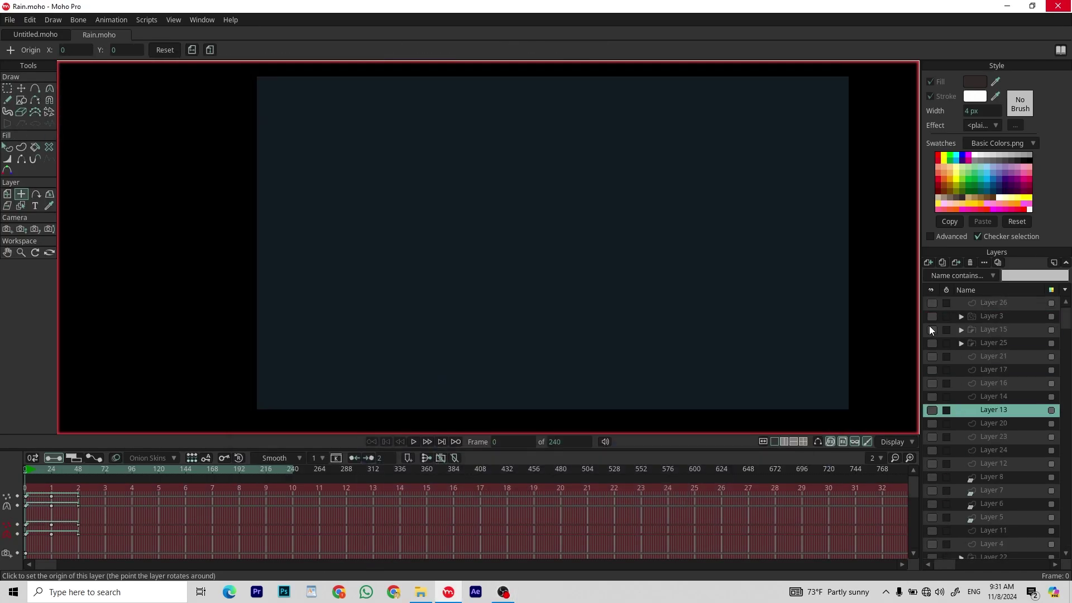
Expand Layer 3 and its Rain drip group and examine the slanted Rain drop layer's animation around frames 9 and 10.
left_click(961, 315)
left_click(979, 328)
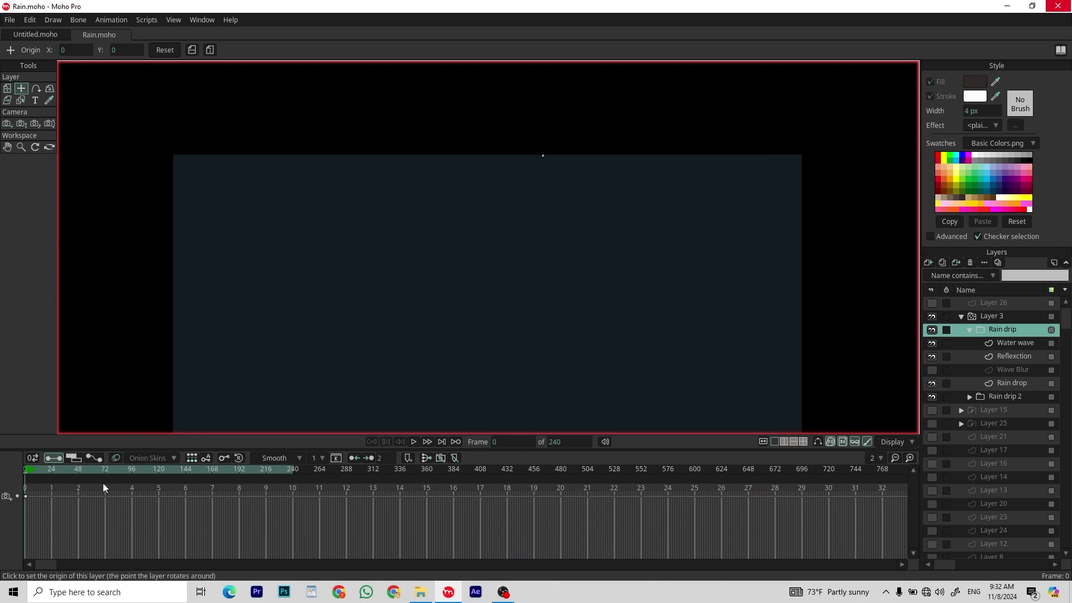
left_click(988, 355)
scroll(538, 337, "down", 2)
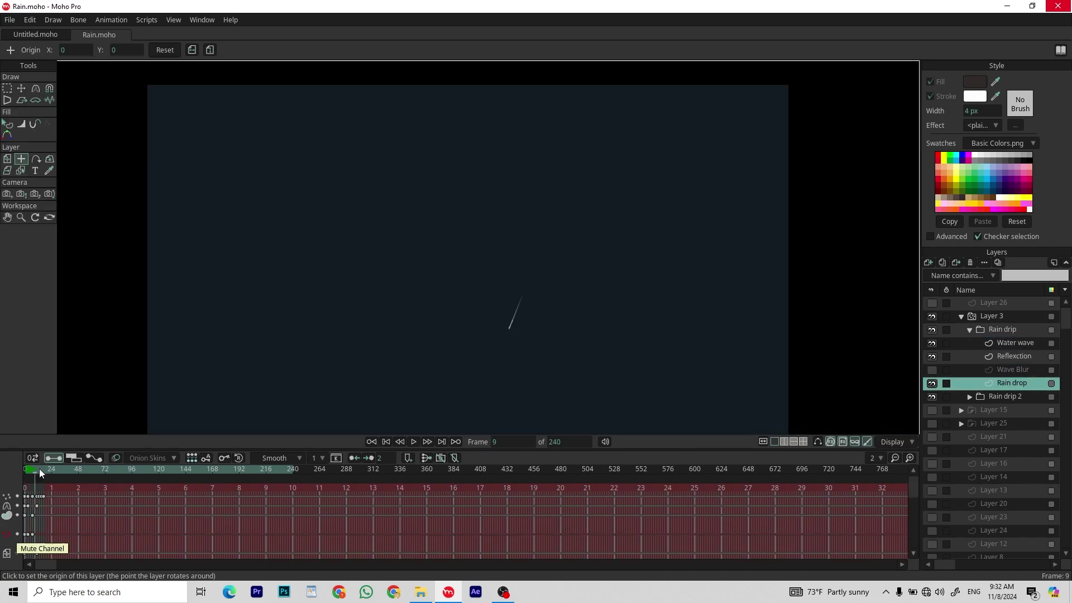
scroll(532, 294, "down", 2)
scroll(532, 294, "up", 2)
scroll(646, 306, "up", 2)
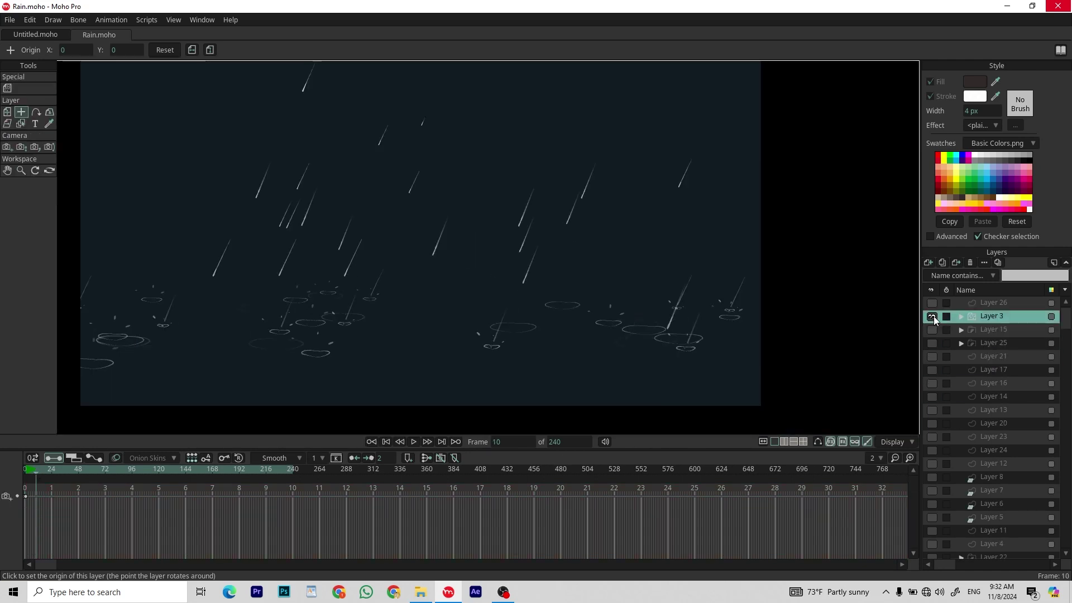
Show the scenery layers again from Layer 19 upward, including Layer 9, Layer 18, Layer 10, Layer 22 and Layer 4.
scroll(934, 318, "down", 2)
left_click(932, 519)
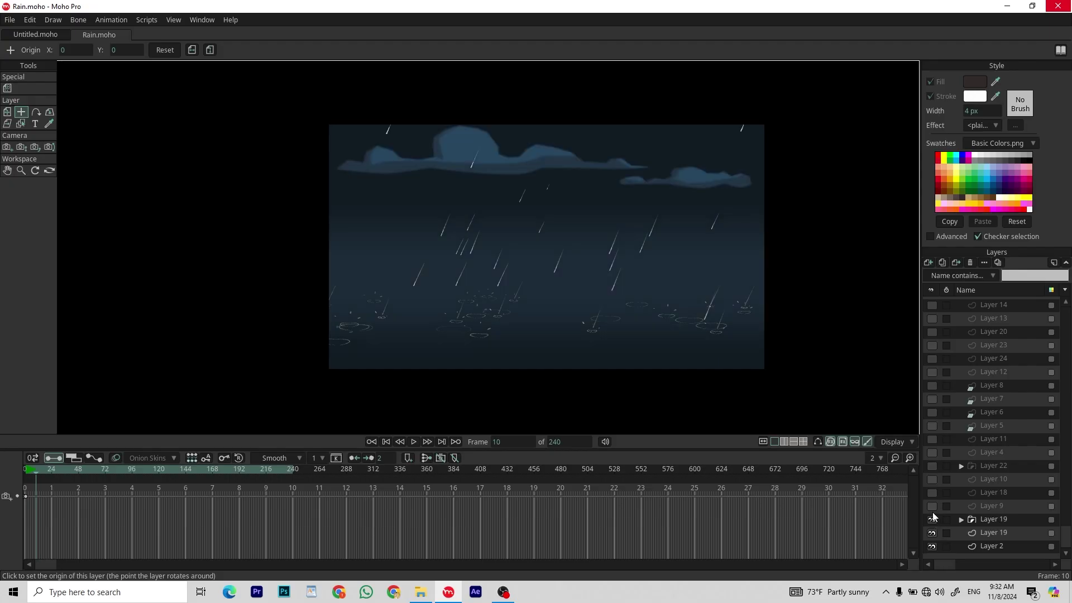
left_click(932, 506)
left_click(932, 492)
left_click(932, 479)
left_click(931, 466)
left_click(932, 452)
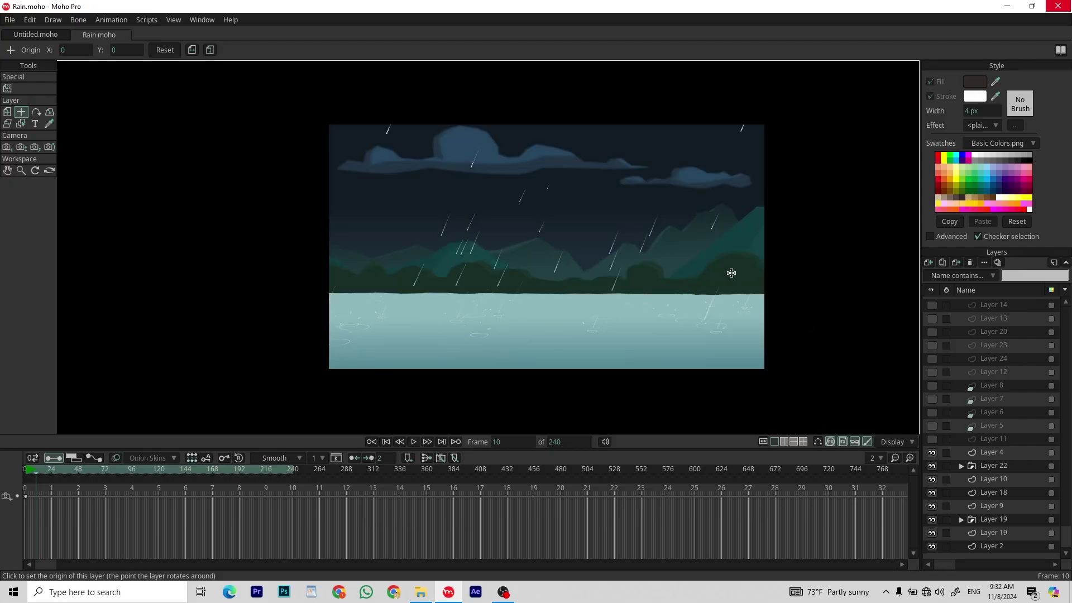
Show the water detail layers Layer 12, Layer 24, Layer 13, Layer 14, Layer 16, Layer 17 and Layer 21.
left_click(932, 425)
left_click(932, 427)
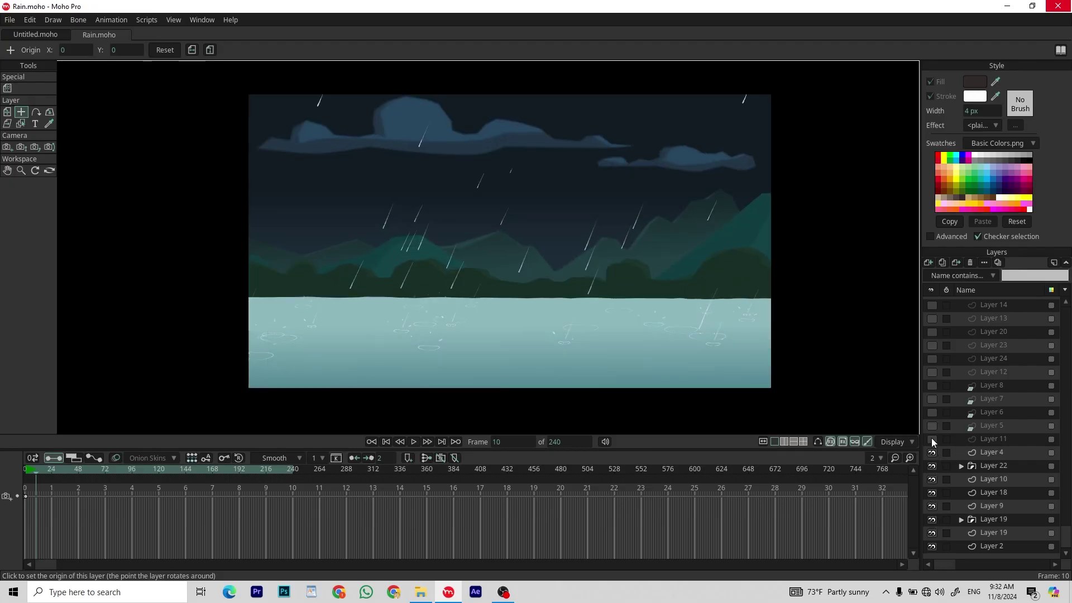
left_click(932, 371)
left_click(932, 358)
left_click(931, 345)
scroll(935, 363, "up", 3)
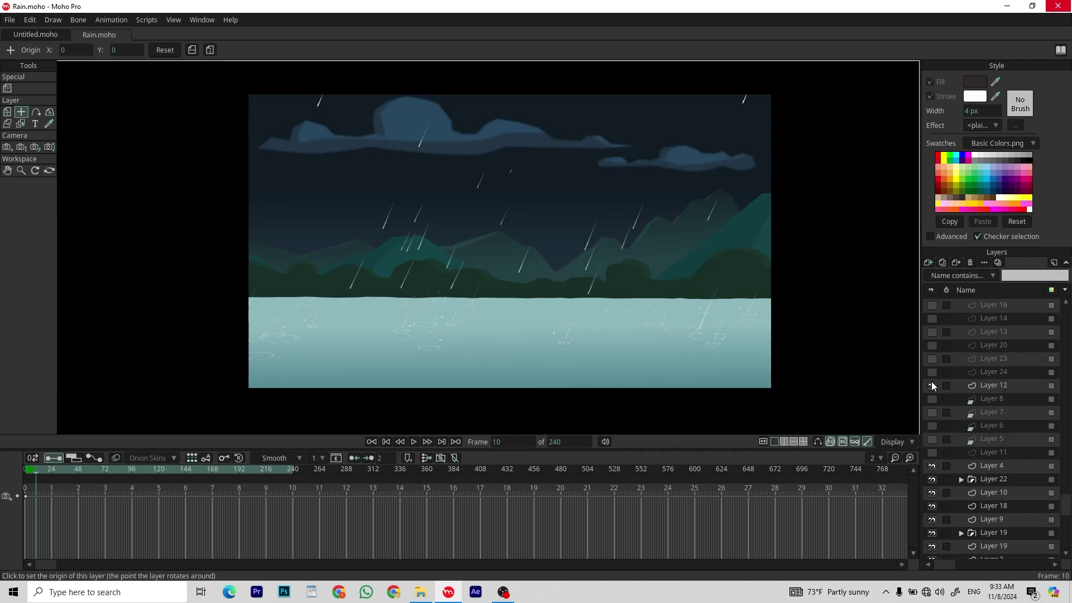
left_click_drag(932, 357, 932, 426)
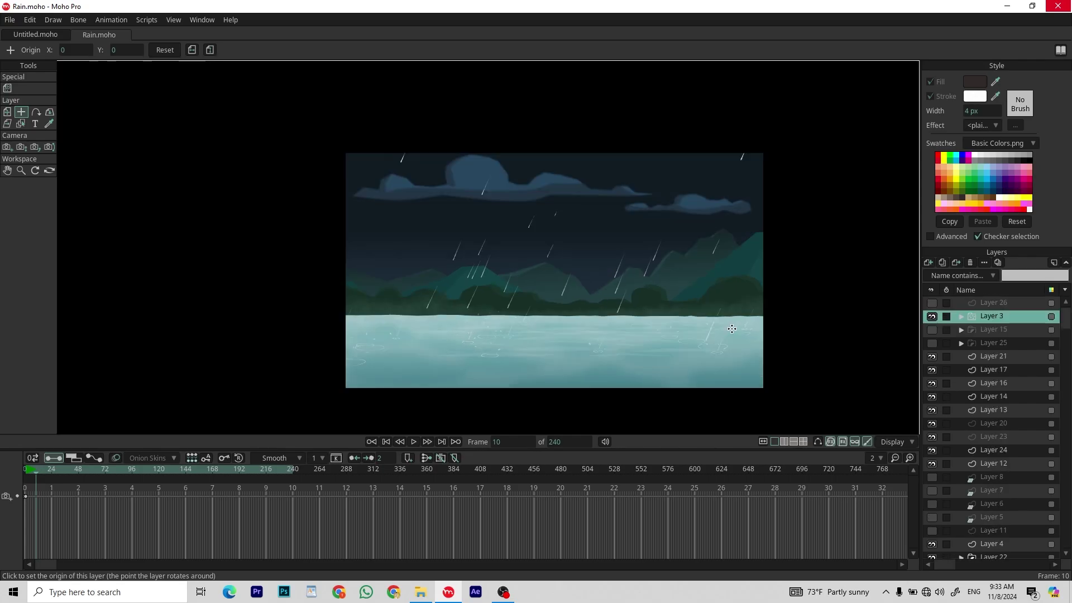
Examine the water layers Layer 21, Layer 14 and Layer 13, including Layer 13's opacity and blending settings.
left_click(1000, 383)
left_click(978, 358)
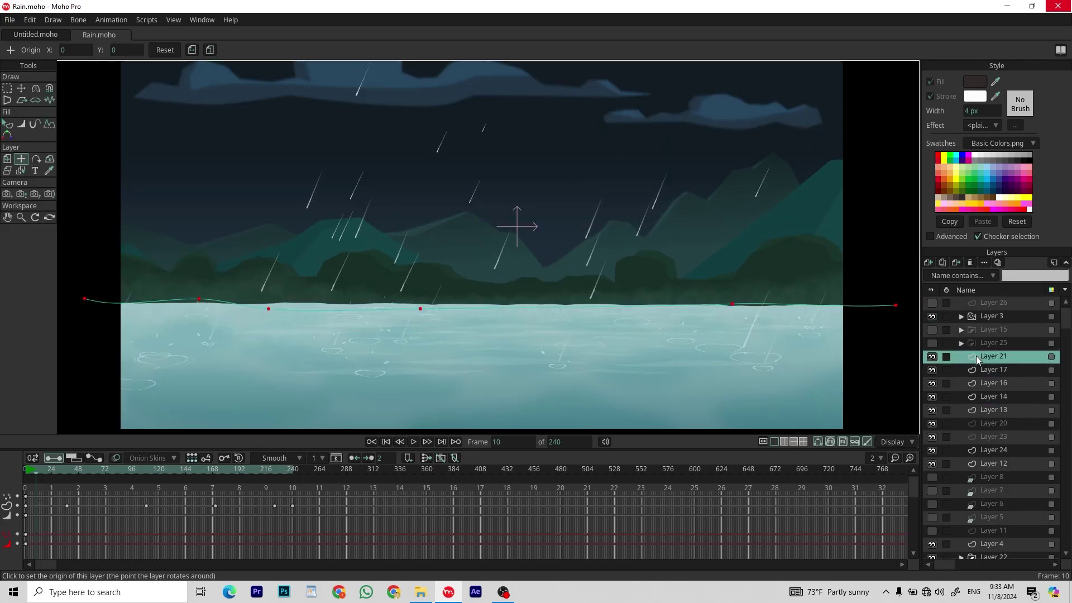
left_click(986, 397)
left_click(934, 397)
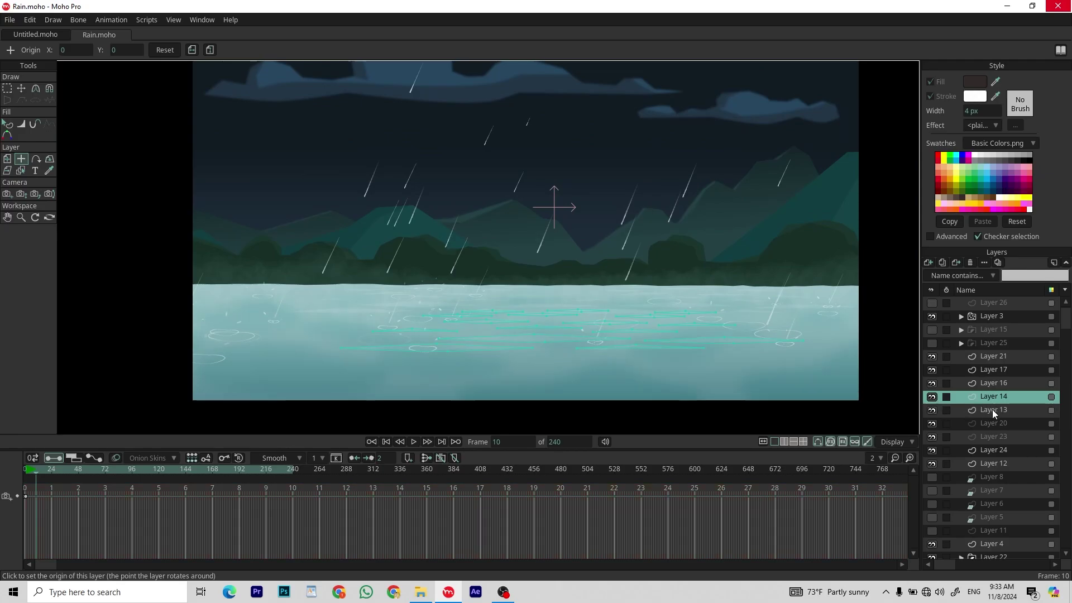
double_click(992, 409)
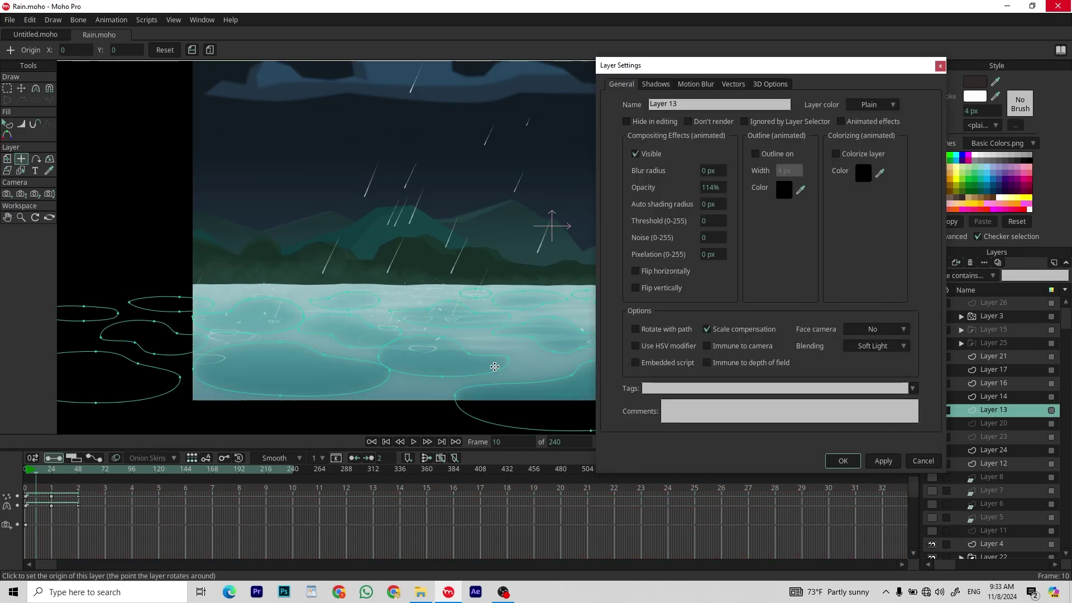
key("Return")
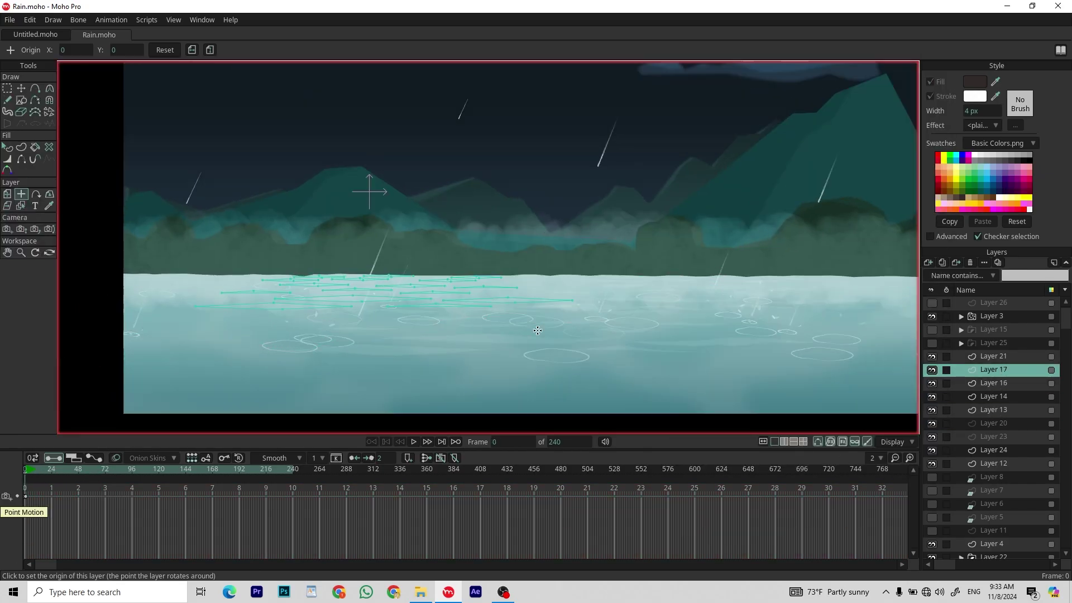
Review Layer 16's opacity and blending settings and compare the water highlights of Layers 16 and 17.
double_click(988, 383)
left_click_drag(718, 67, 883, 67)
left_click(1047, 467)
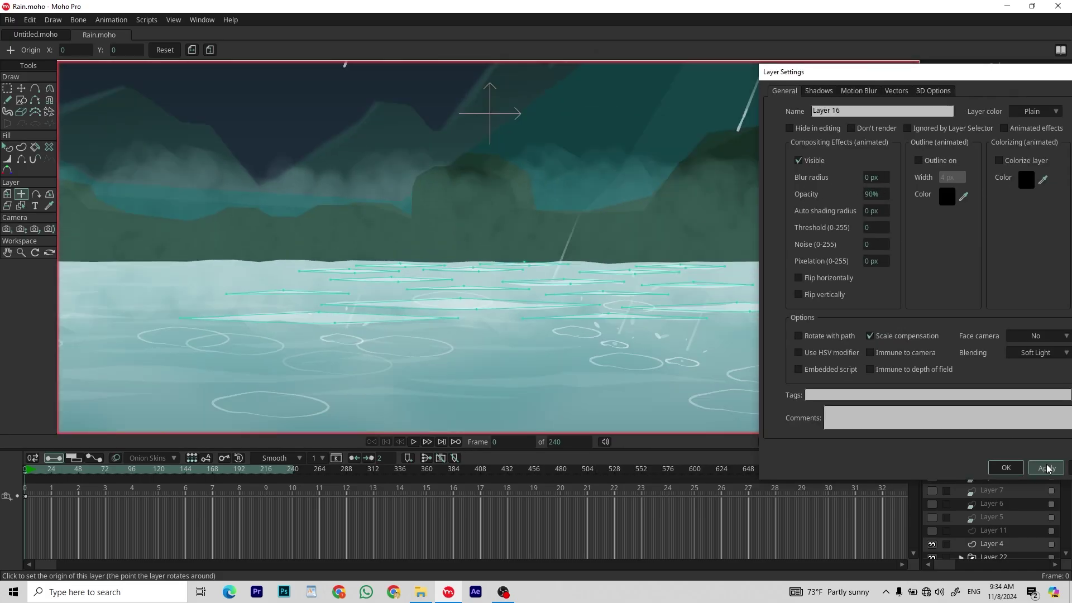
left_click(1006, 469)
left_click(982, 370)
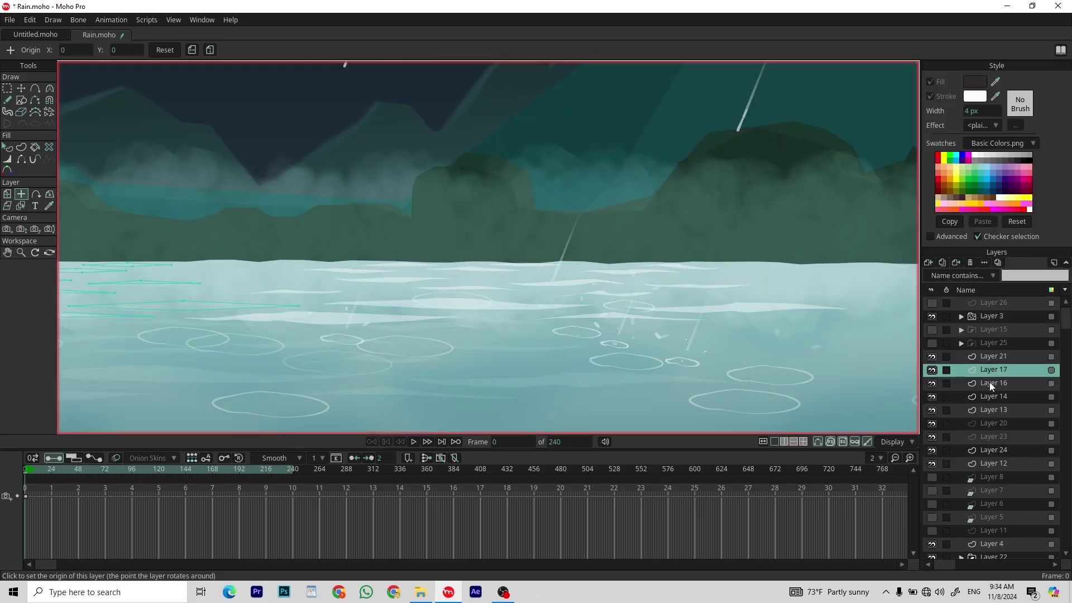
left_click(990, 383)
left_click(983, 370)
Show the boat group Layer 15, inspect the hull and sail layers inside its Layer 24, and collapse the group.
left_click(932, 343)
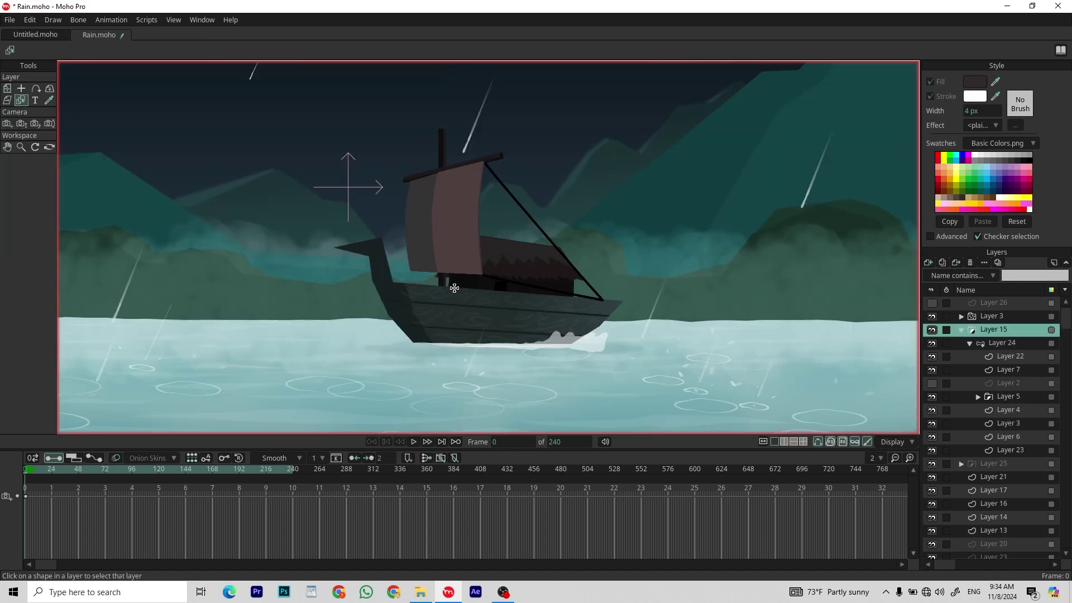
left_click(947, 436)
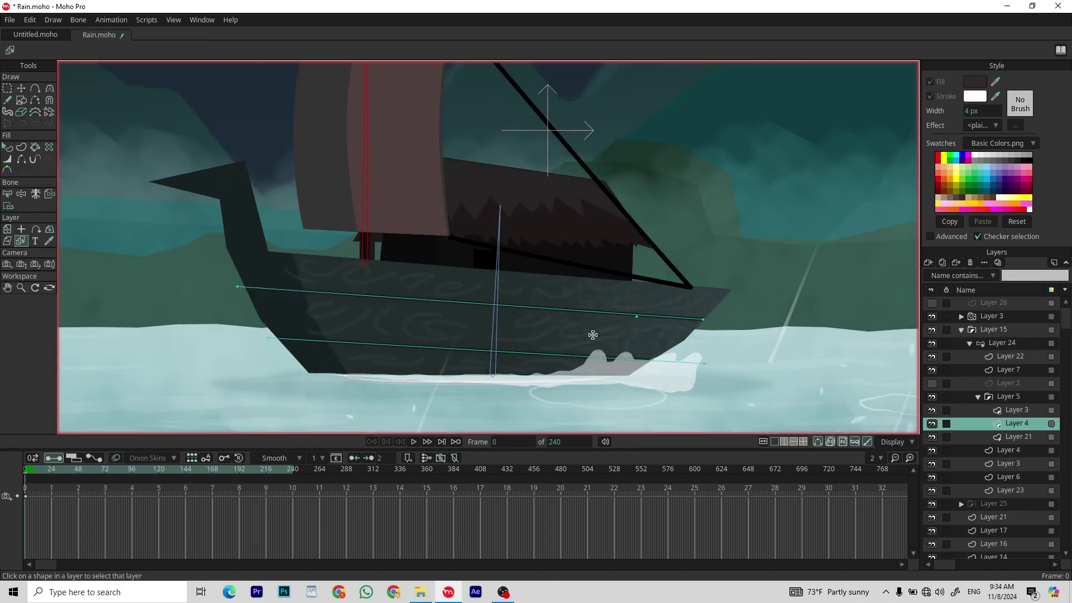
left_click(990, 401)
left_click(996, 360)
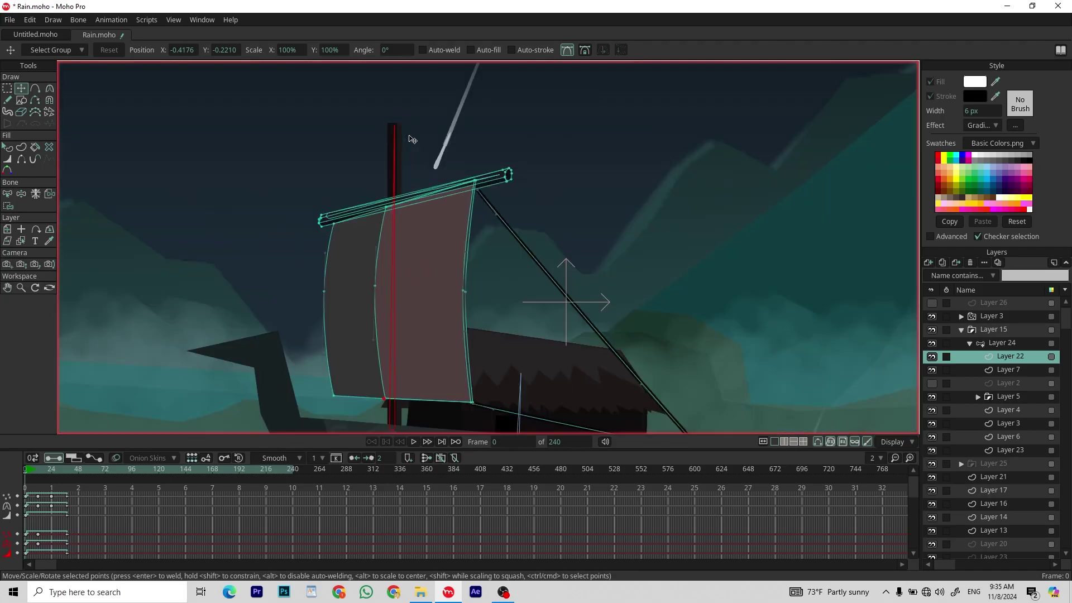
left_click(961, 329)
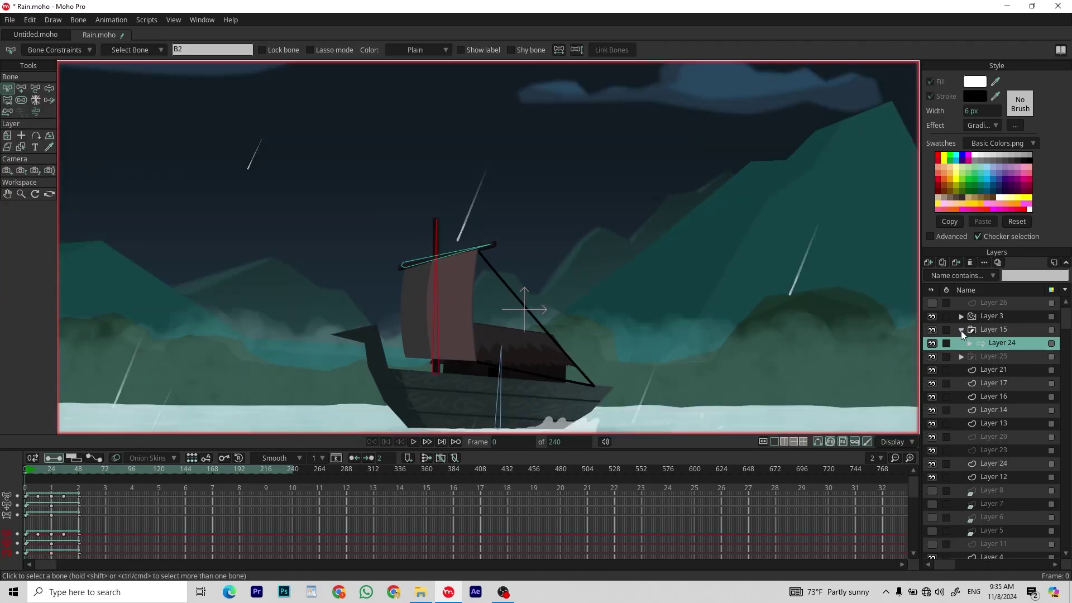
Show the Layer 26 flash and examine it with Layer 12's lightning bolt around frame 50.
left_click(983, 302)
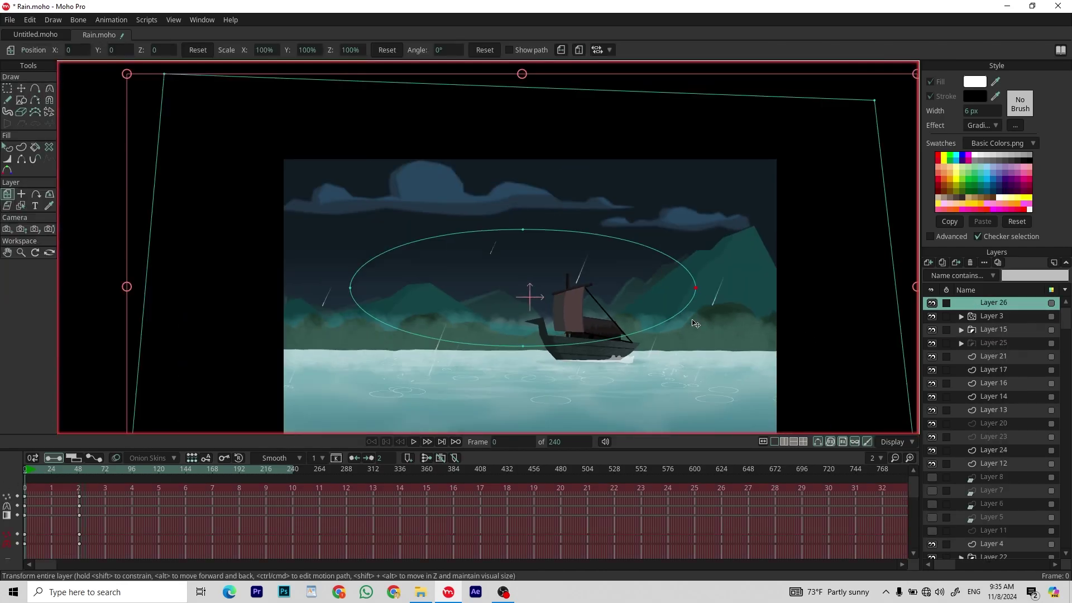
left_click(79, 470)
key("l")
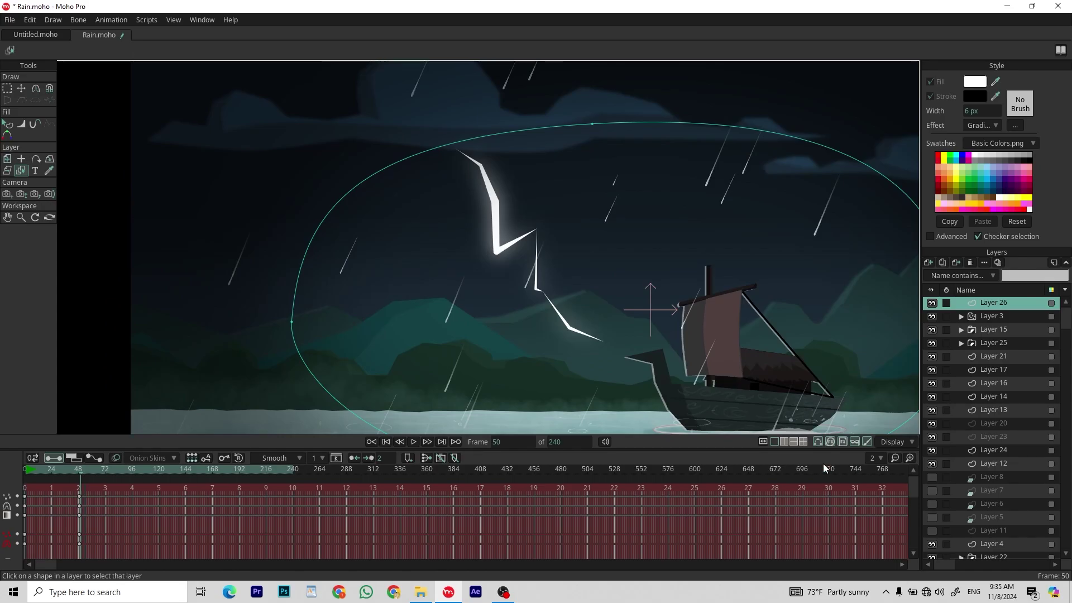
left_click(544, 305)
scroll(546, 311, "down", 2)
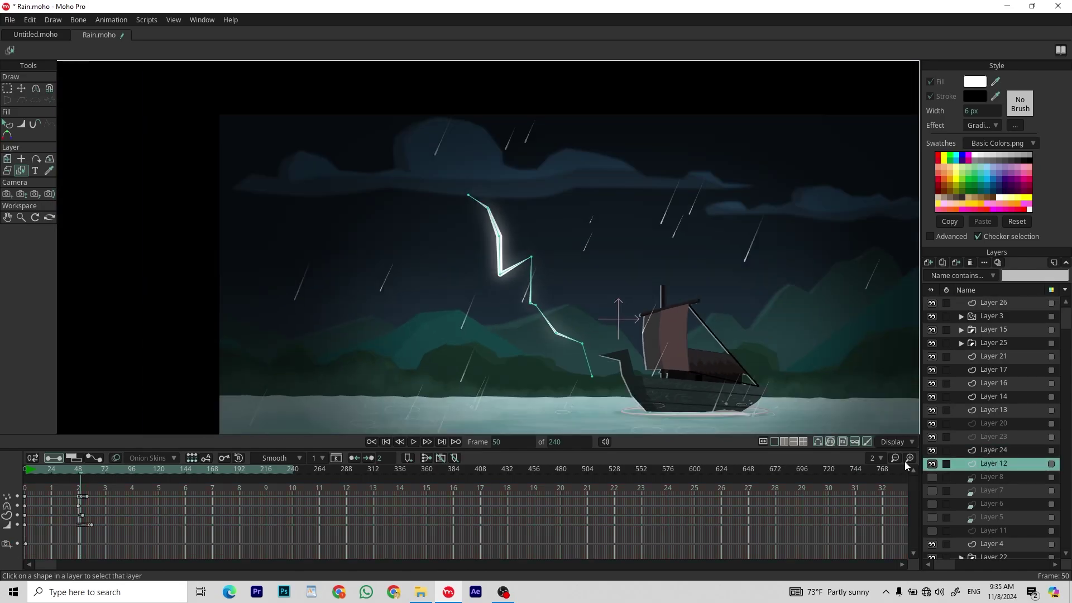
left_click_drag(71, 470, 81, 468)
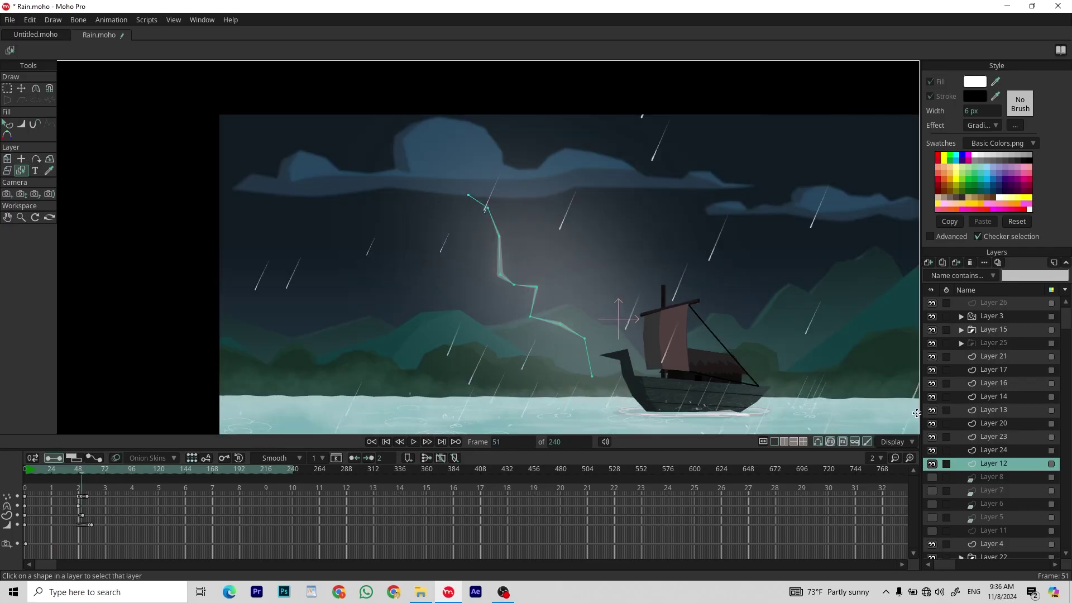
On Layer 23, copy the flicker keyframes from frames 49 to 52 and repeat them from frame 53.
left_click(999, 383)
left_click(988, 424)
left_click(988, 436)
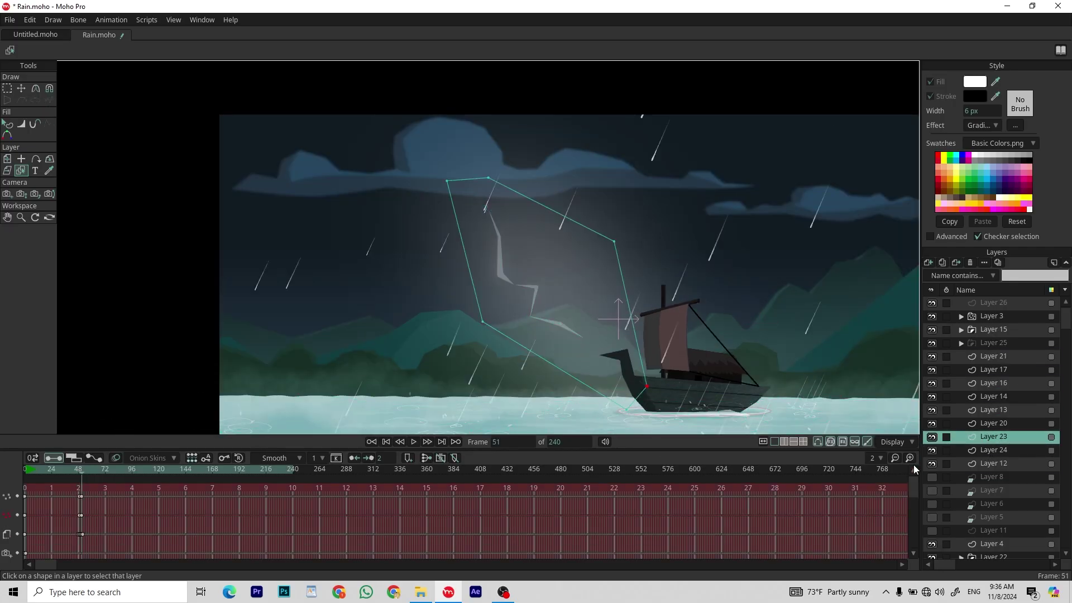
left_click(910, 458)
left_click_drag(457, 472, 514, 473)
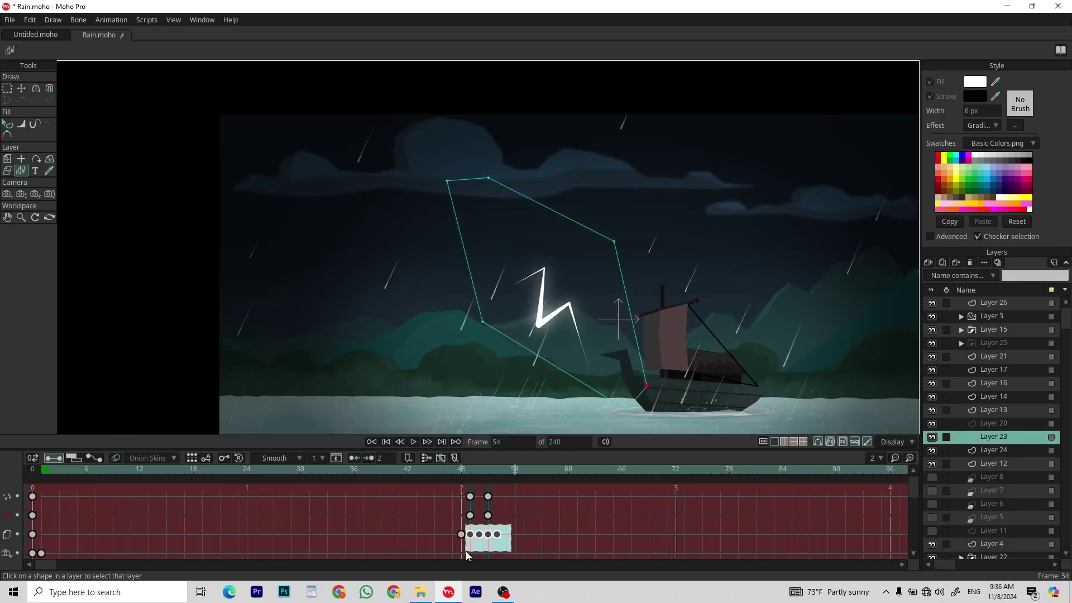
left_click_drag(468, 551, 467, 551)
left_click(501, 472)
key("ctrl+c")
key("ctrl+v")
mouse_move(477, 470)
left_mouse_down()
mouse_move(528, 478)
mouse_move(476, 488)
left_mouse_up()
On Layer 20, copy the flicker keyframes from frames 48 to 52 and repeat them from frame 53.
left_click(991, 424)
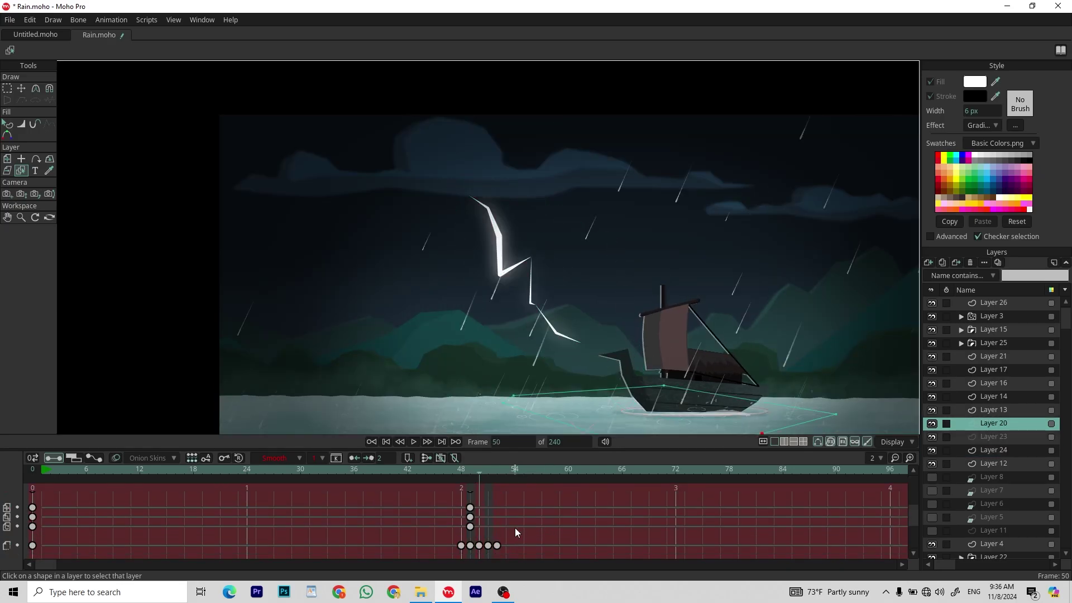
left_click(505, 473)
left_click_drag(505, 535, 433, 562)
key("ctrl+c")
key("ctrl+v")
left_click(534, 474)
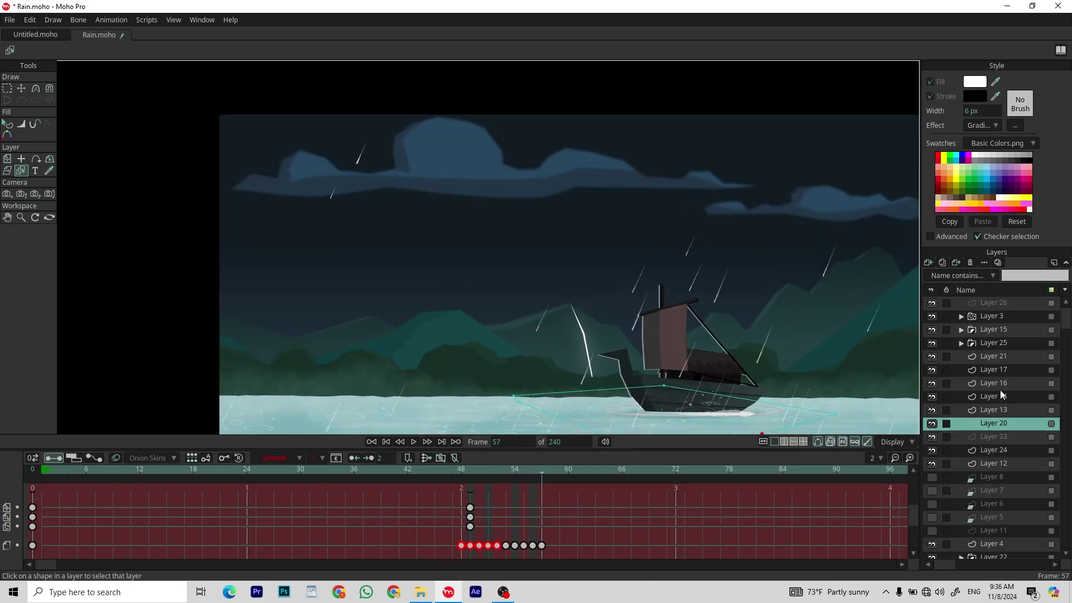
Extend Layer 23's repeated flicker keyframes through frame 60.
left_click(993, 437)
left_click(575, 473)
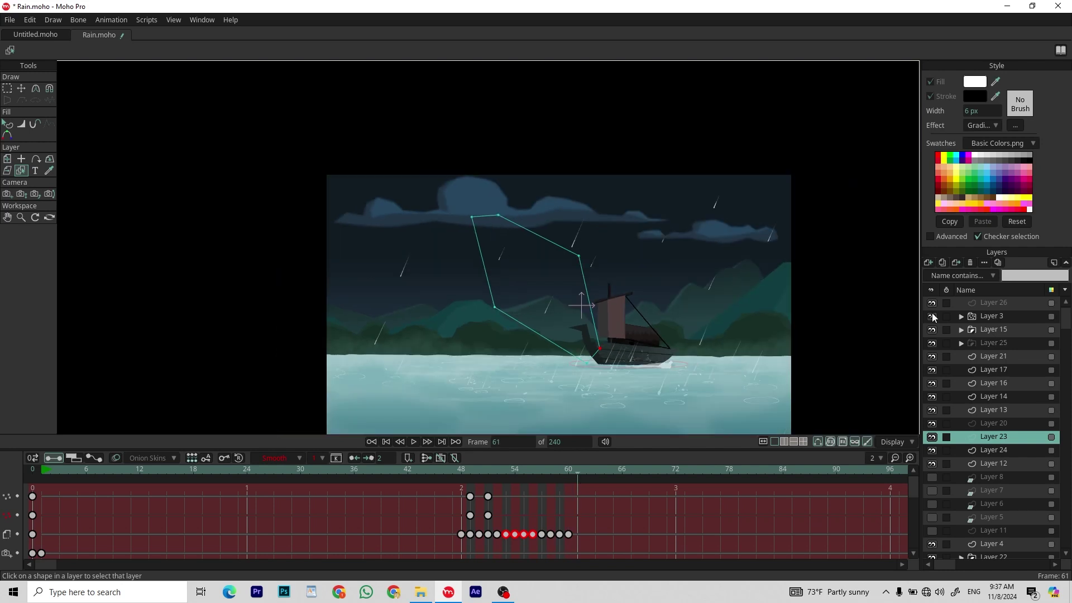
left_click(992, 410)
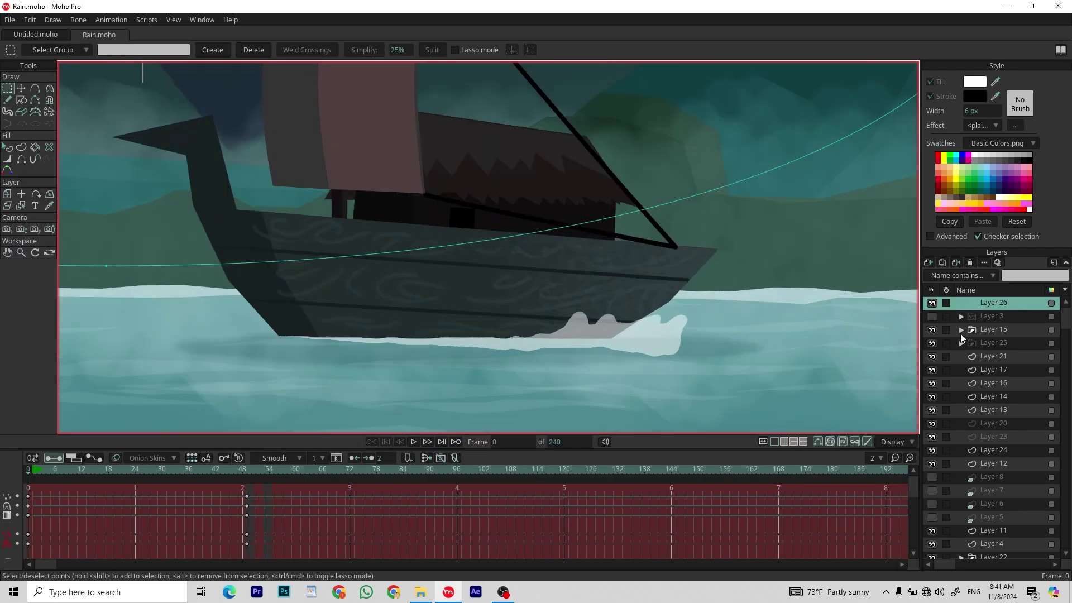
Inside the boat's Layer 24, add an empty vector layer below Layer 5 and draw an ellipse around the hull's waterline.
left_click(958, 336)
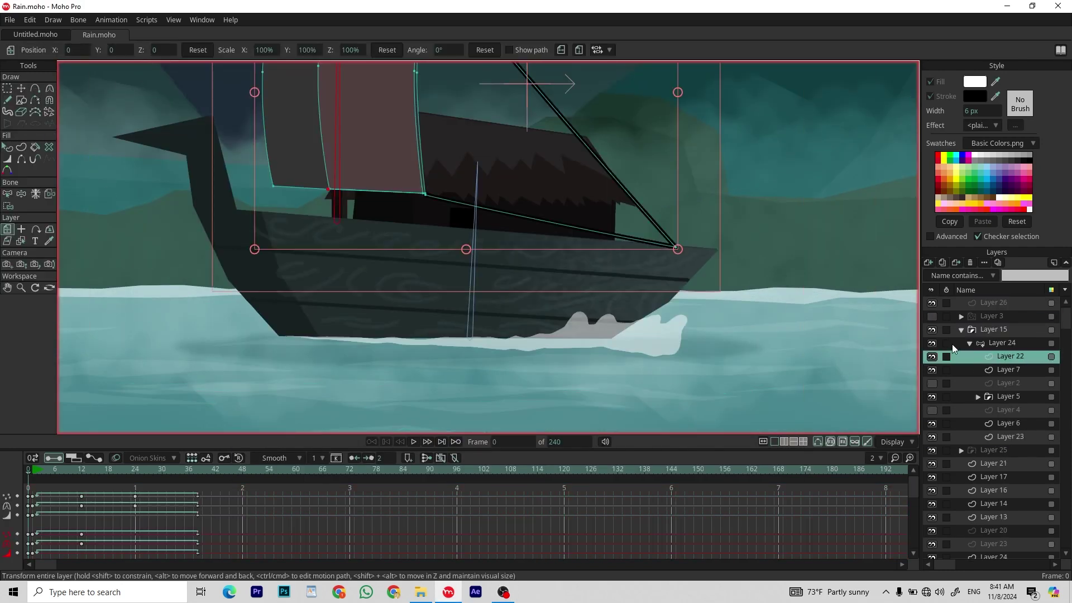
left_click(932, 409)
double_click(1008, 409)
key("Return")
scroll(364, 267, "down", 1)
key("e")
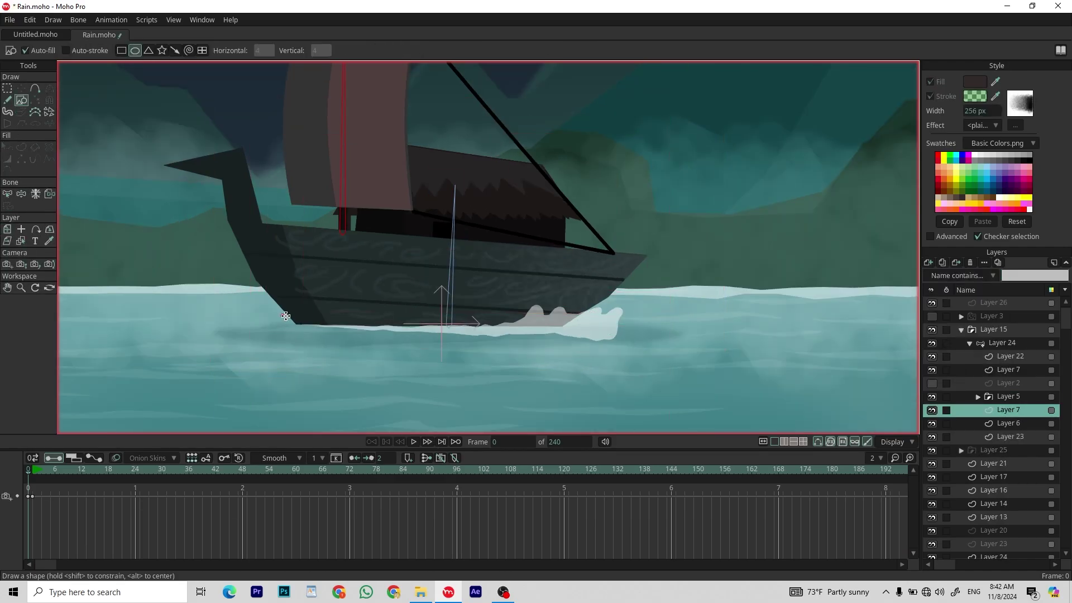
Style the waterline ellipse with an opaque white 4 px stroke, no fill and no brush.
left_click(8, 147)
left_click(974, 97)
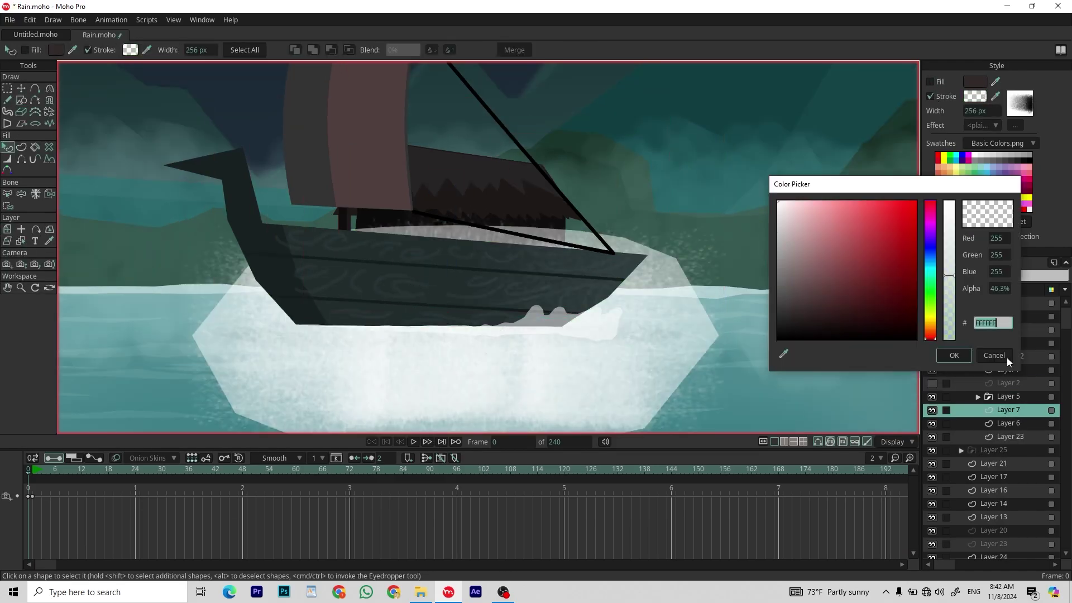
left_click(1020, 104)
left_click(660, 468)
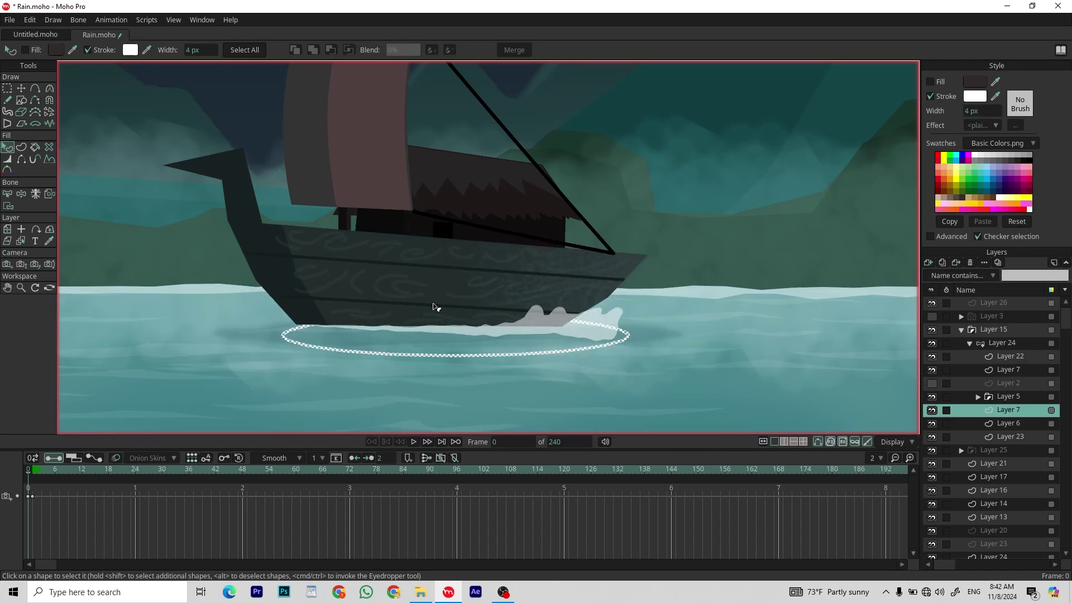
Fit the ellipse beneath the hull at frame 1 and animate Layer 7 growing to 235.7% scale at frame 18.
key("t")
scroll(647, 370, "up", 2)
key("ctrl+Right")
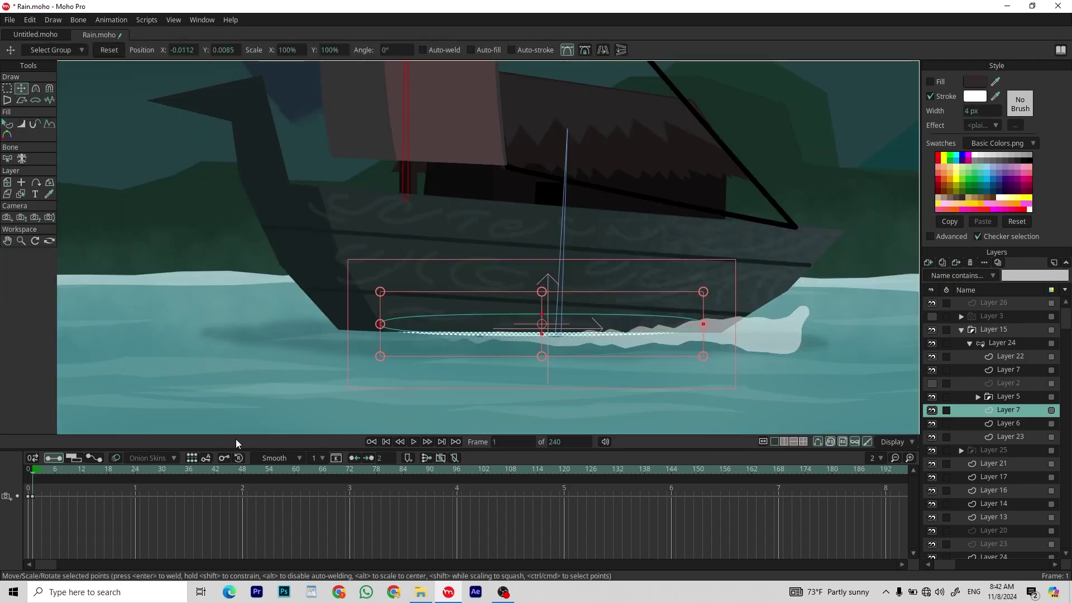
key("space")
key("m")
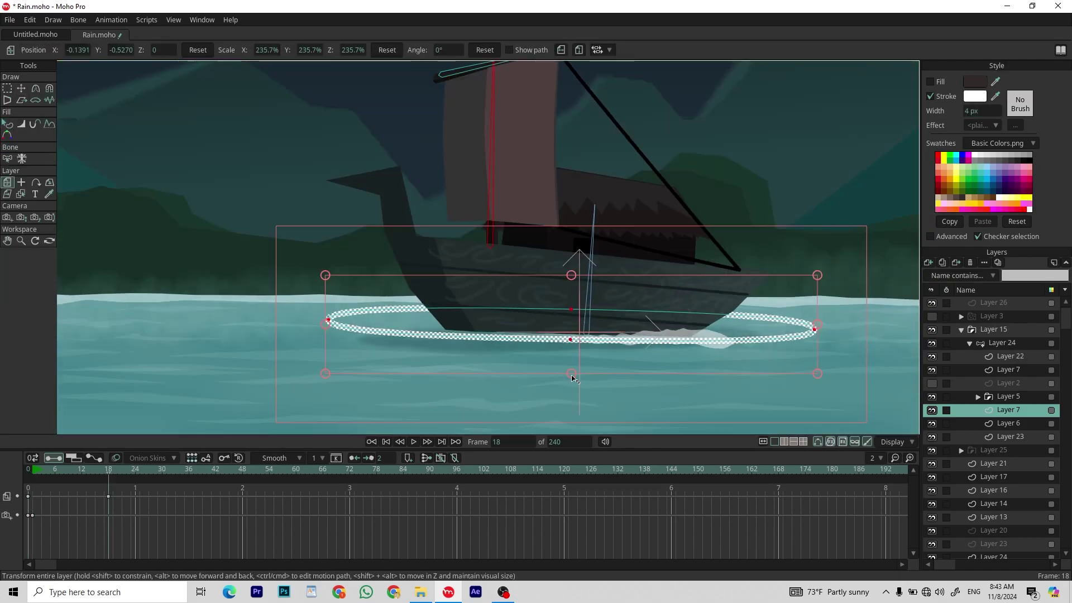
key("space")
Animate the ring's stroke fading to transparent, then retime and cycle its keyframes and play back the result.
key("q")
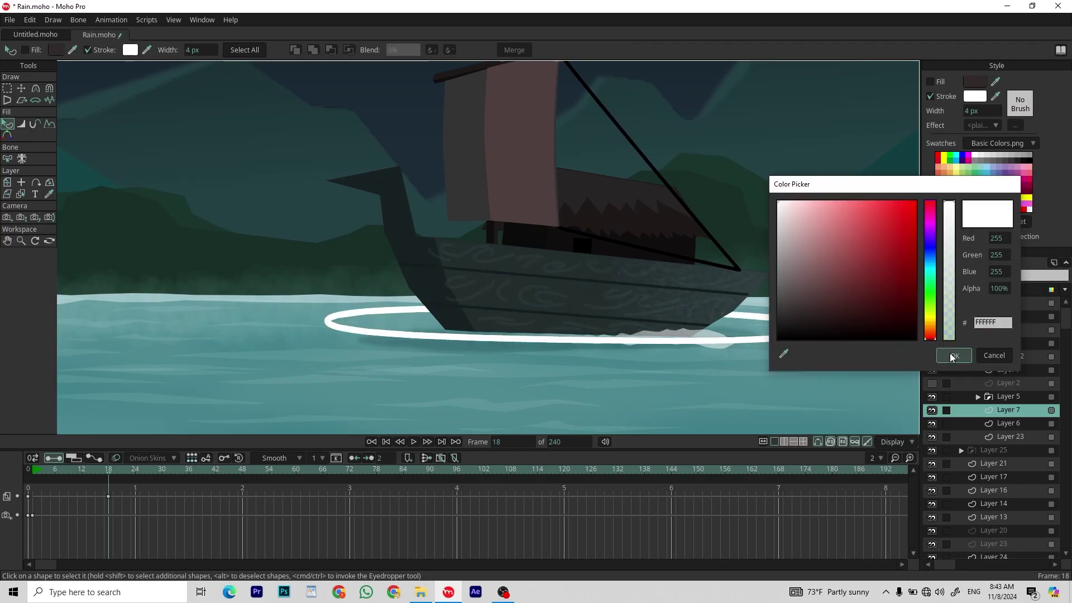
left_click(126, 476)
left_click(95, 515)
key("ctrl+Left")
left_click(108, 495)
left_click(274, 457)
key("space")
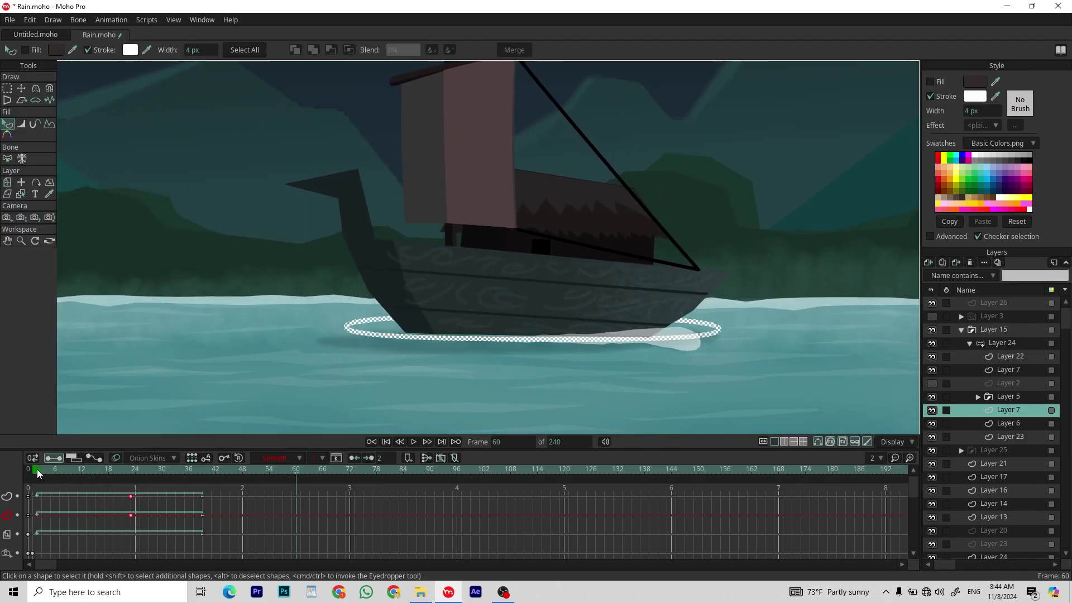
Make the ring's stroke opaque white at frame 23 and undo the last unwanted change.
left_click(975, 96)
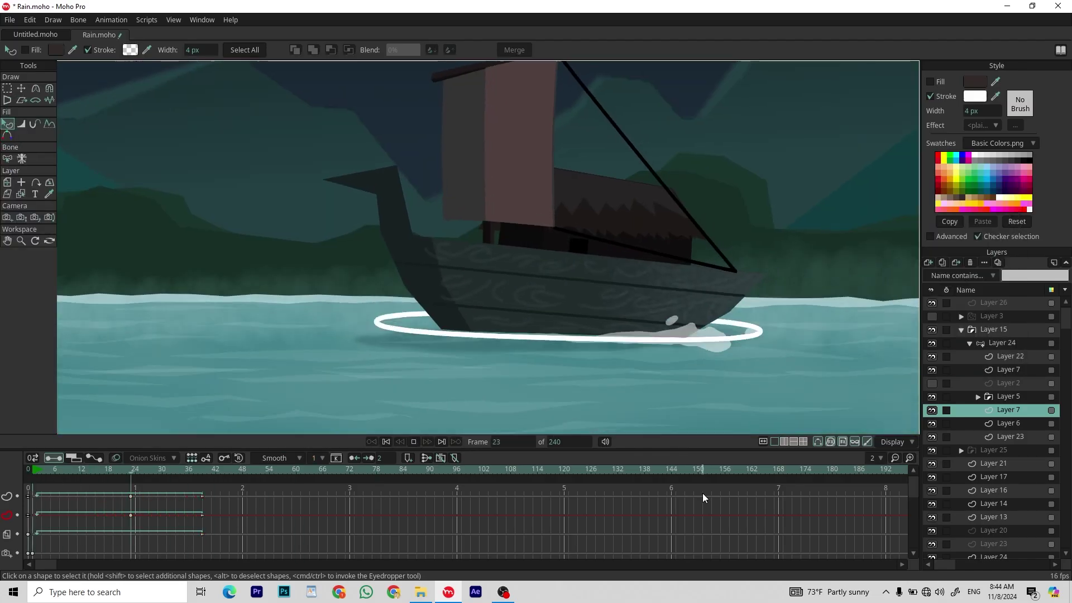
left_click(28, 471)
key("ctrl+z")
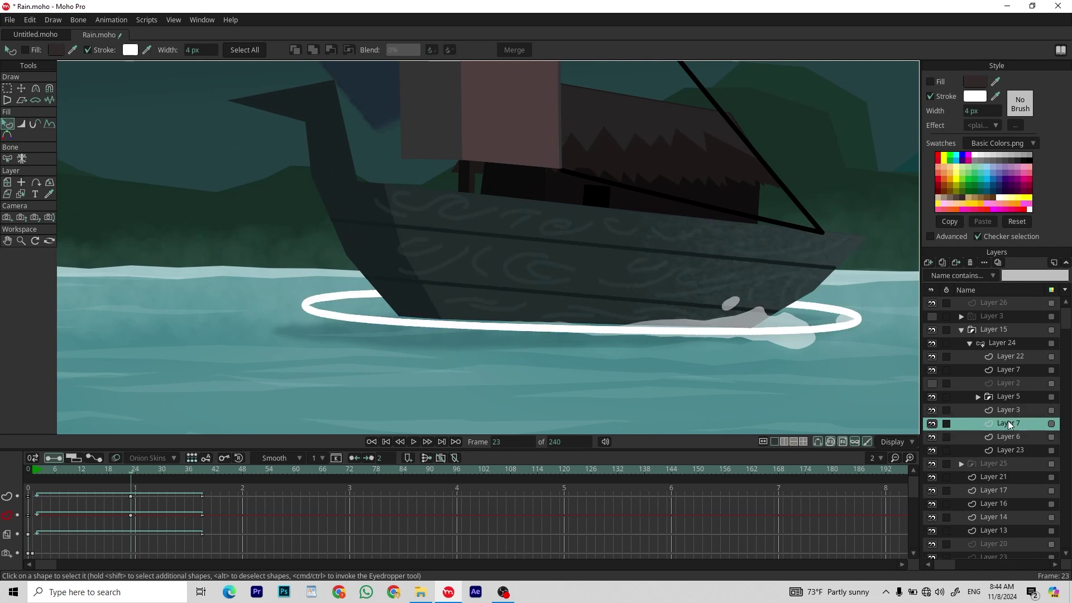
Give the ring on Layer 7 a white glow and scale the layer to 183% by 156.8% at frame 23.
double_click(1009, 425)
key("Return")
key("m")
scroll(541, 380, "up", 5)
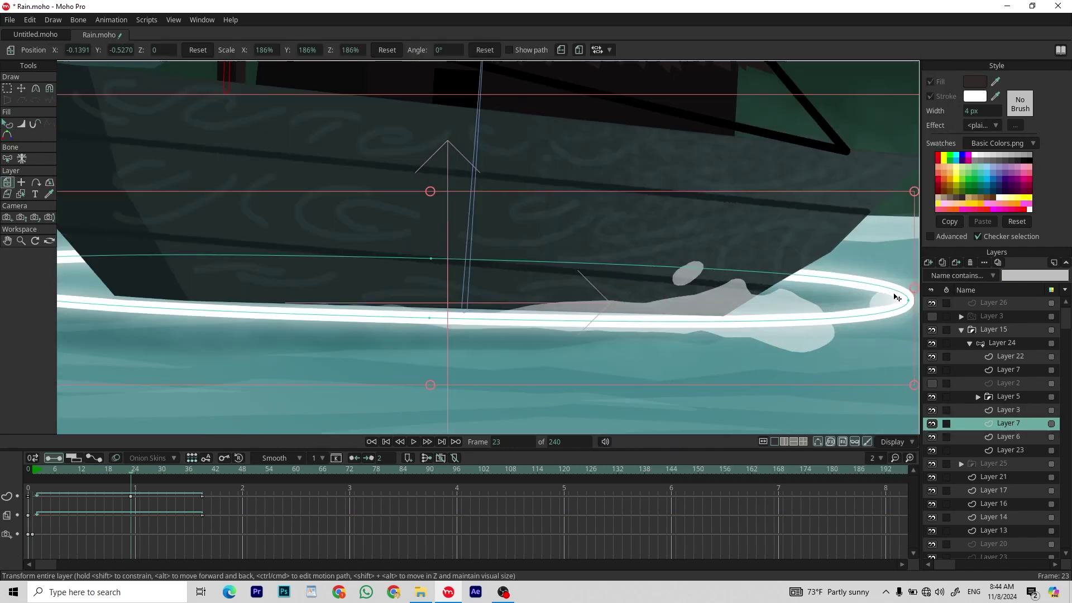
scroll(541, 379, "up", 2)
left_click_drag(527, 409, 432, 381)
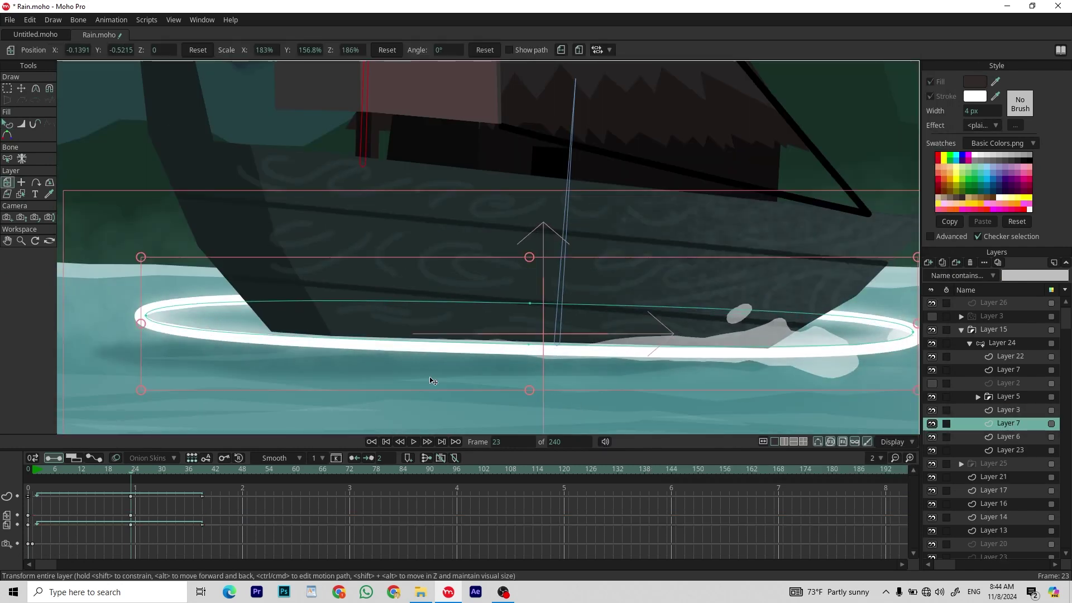
Delete Layer 7's layer scale keyframe at frame 23 and check the ring at frames 0 and 24.
key("Delete")
scroll(270, 407, "down", 3)
key("Home")
scroll(383, 342, "up", 5)
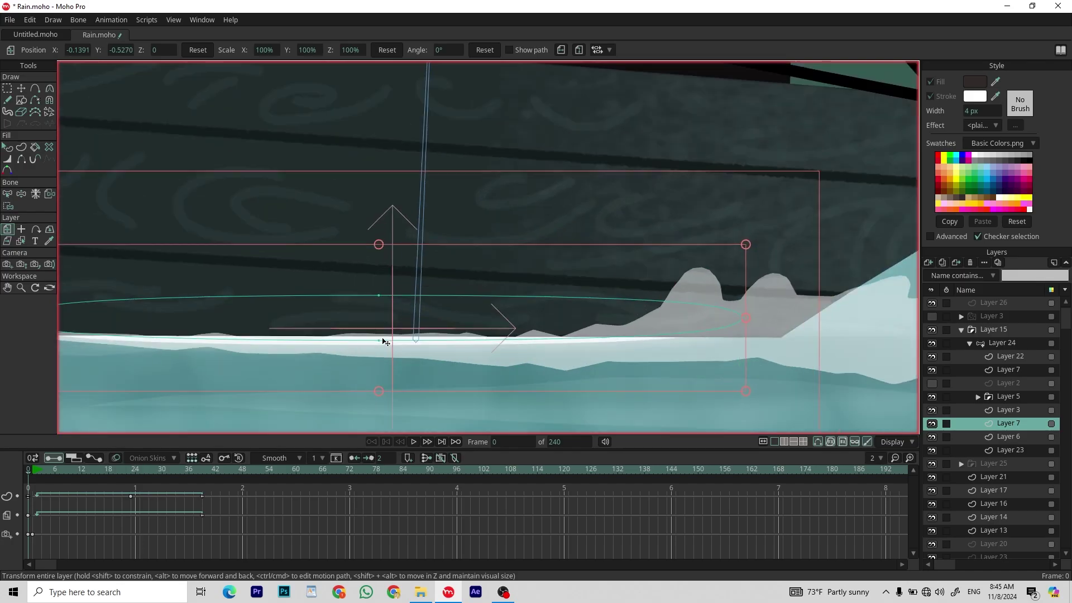
scroll(383, 354, "down", 5)
left_click(132, 474)
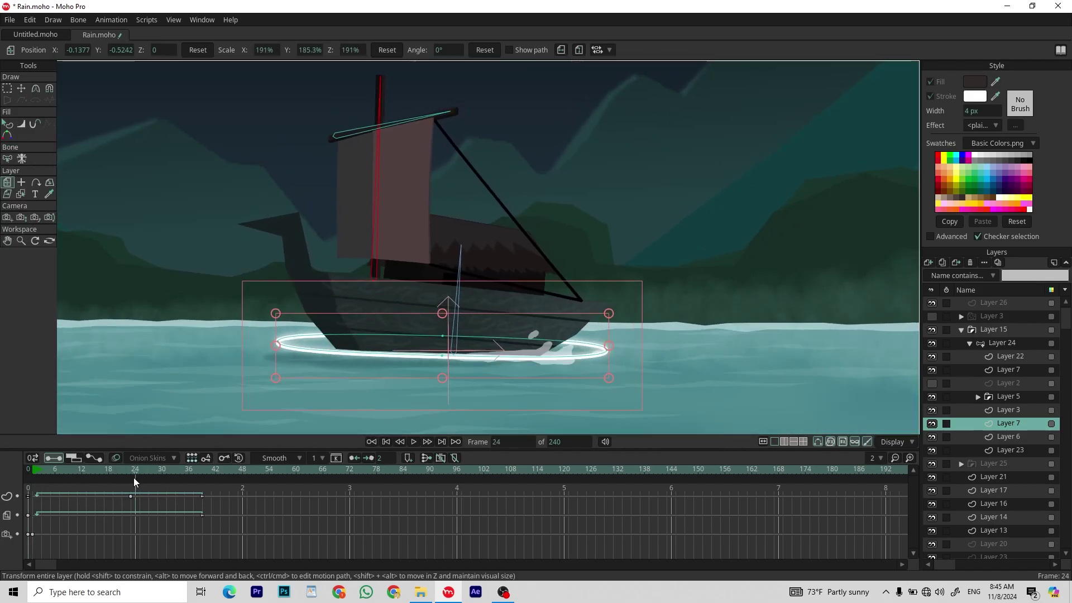
Move the end points of Layer 7's ring with Transform Points at frames 23 and 16 to refit it around the hull.
scroll(748, 368, "up", 3)
left_click(22, 88)
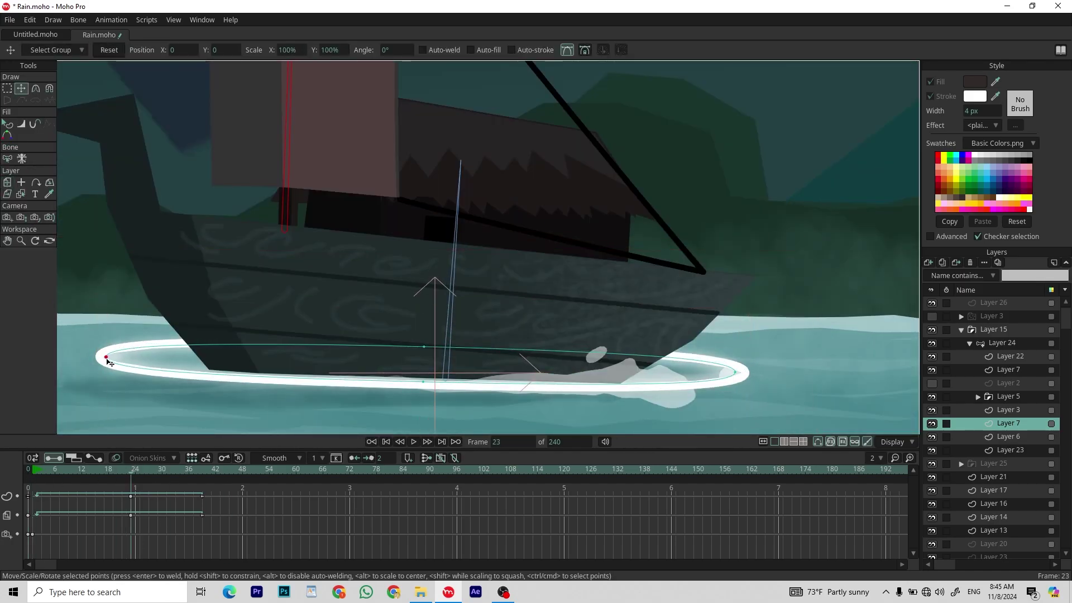
left_click(42, 475)
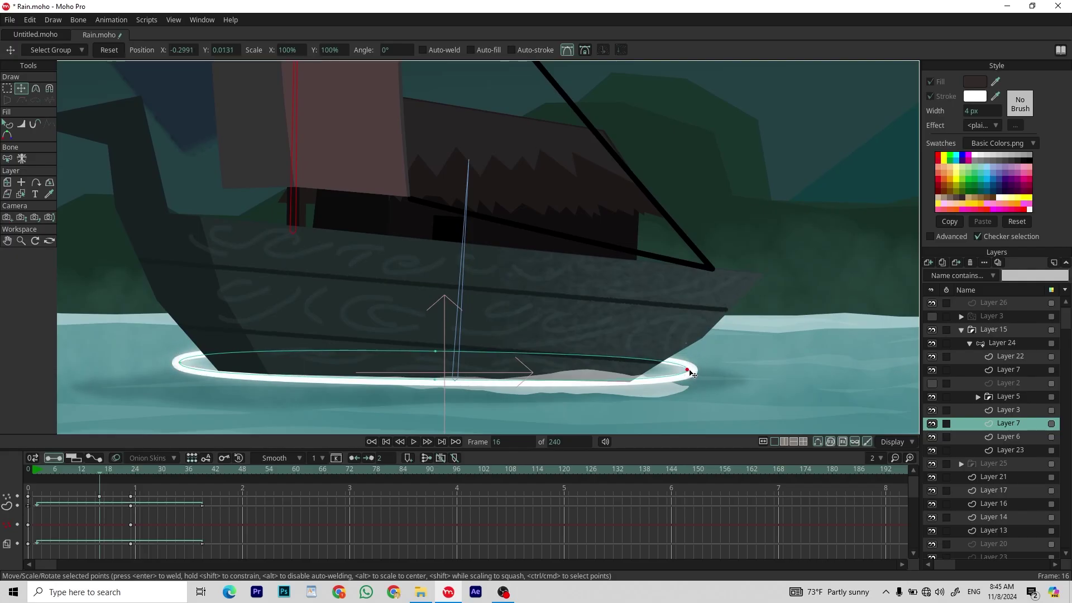
Adjust the ends of Layer 7's ring at frame 39 and change the interpolation of those point keyframes.
left_click_drag(124, 472, 189, 471)
scroll(213, 367, "up", 5)
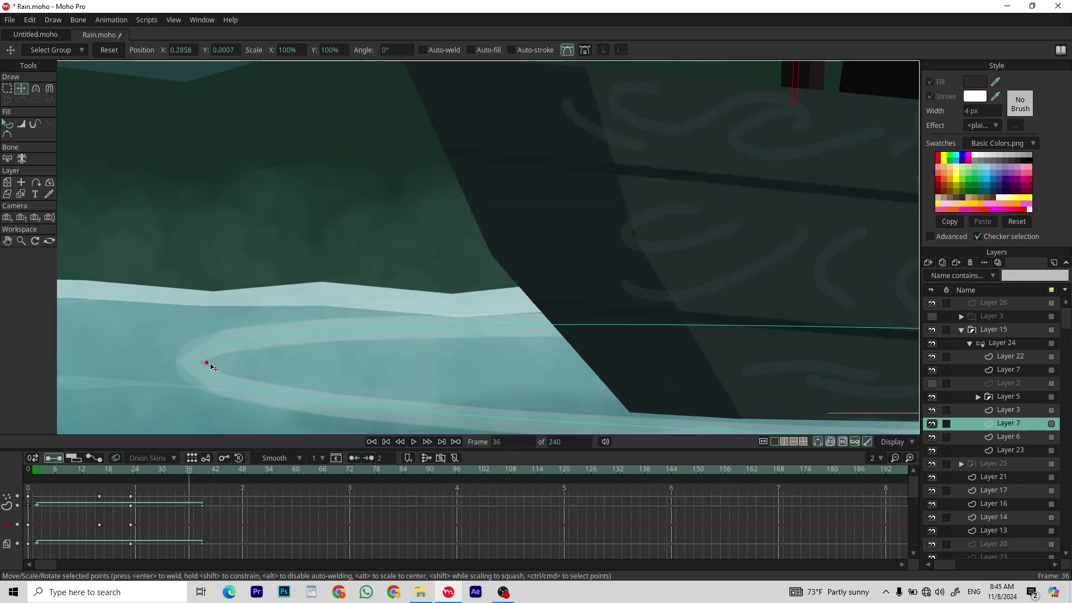
scroll(213, 366, "down", 5)
left_click_drag(723, 387, 720, 386)
left_click(193, 496)
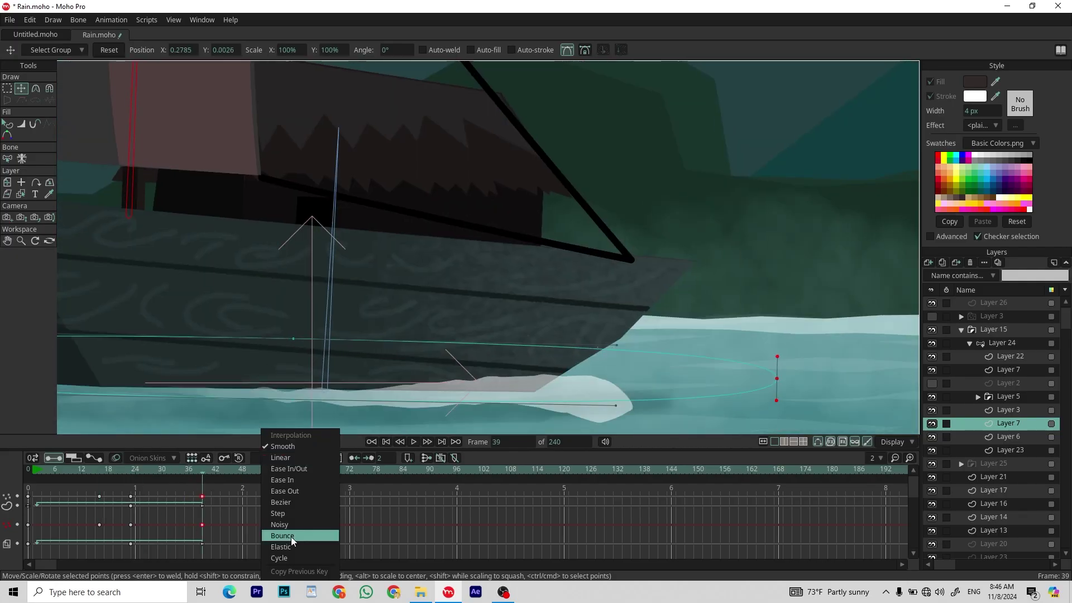
left_click(282, 535)
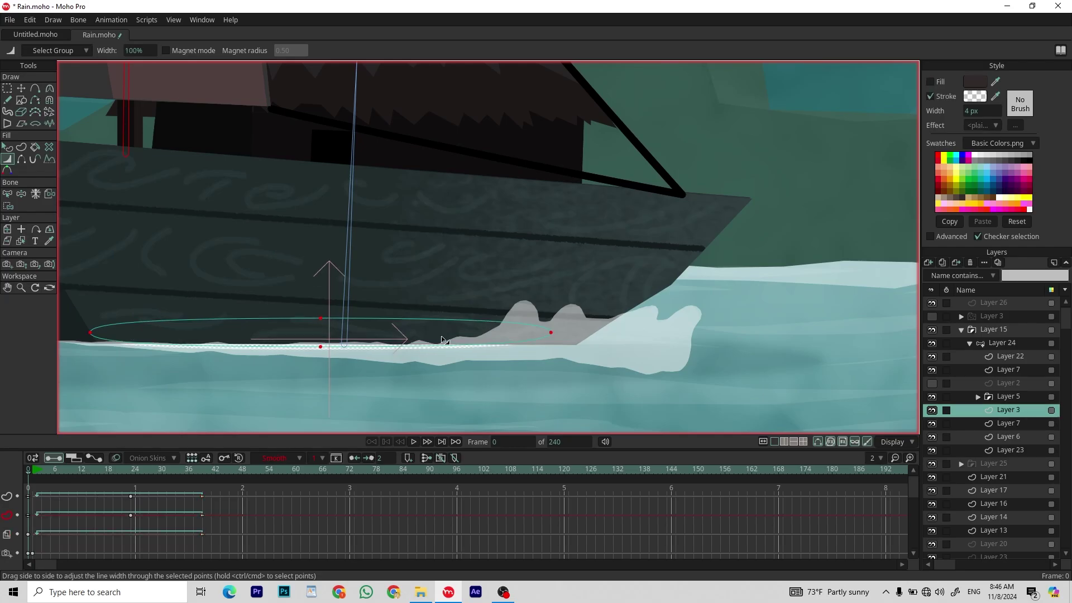
Thin the ring's stroke on Layer 3 to 32% width and lower the layer's opacity to 46%.
left_click(1008, 423)
left_click(1009, 436)
left_click(1012, 411)
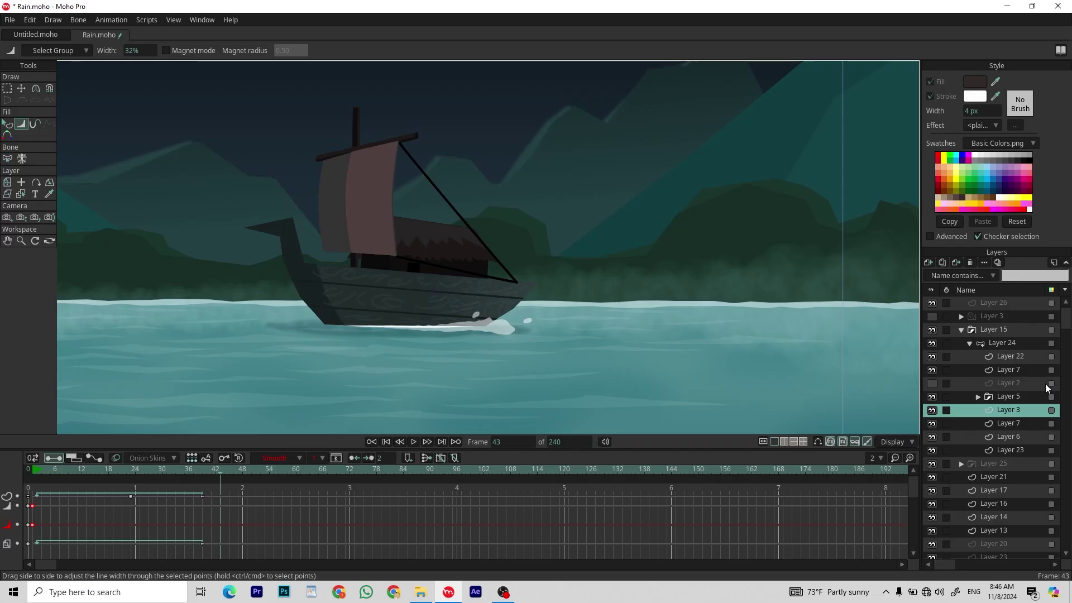
double_click(1009, 410)
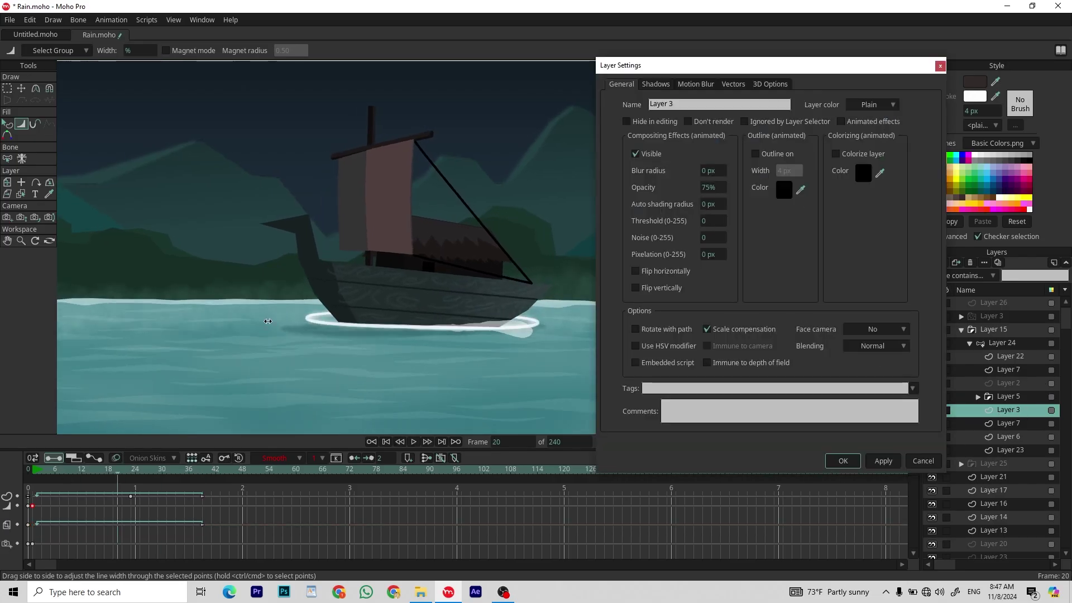
key("Escape")
Soften Layer 7's ring with a 3 px blur and reduce its opacity to 65%.
left_click(937, 426)
double_click(1002, 410)
scroll(427, 325, "up", 5)
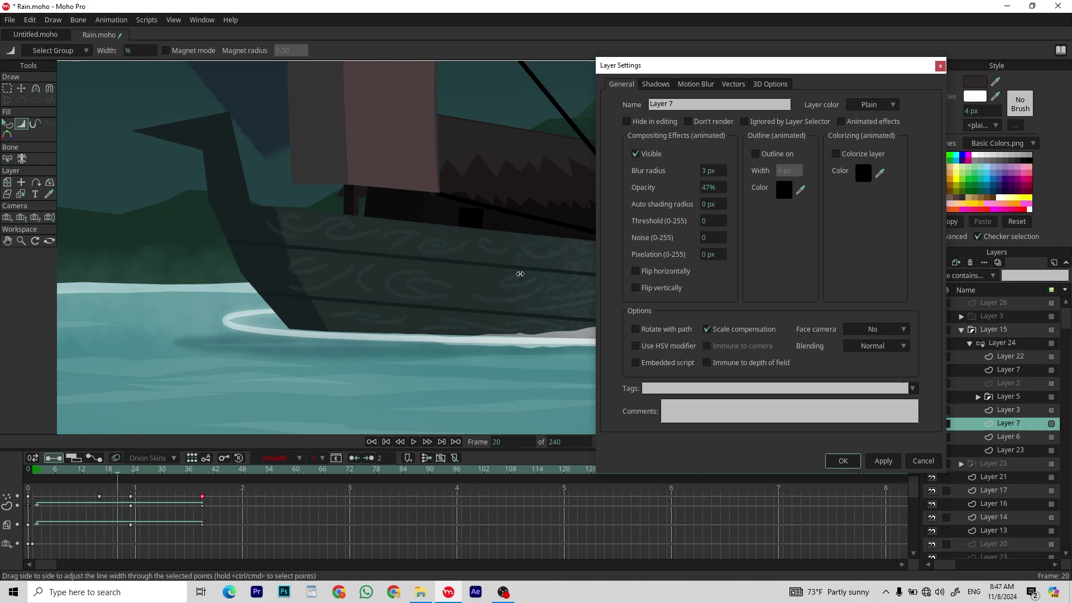
key("Escape")
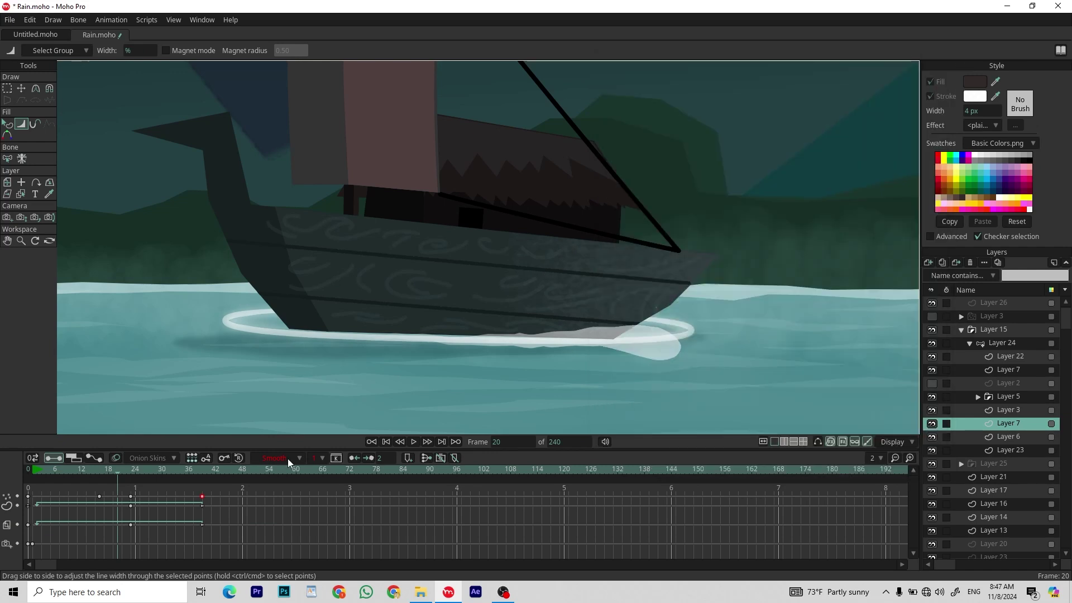
scroll(520, 273, "down", 5)
Turn on noisy outlines and turn off noisy fills for Layer 3, then open Layer 7's vector noise settings.
left_click(117, 478)
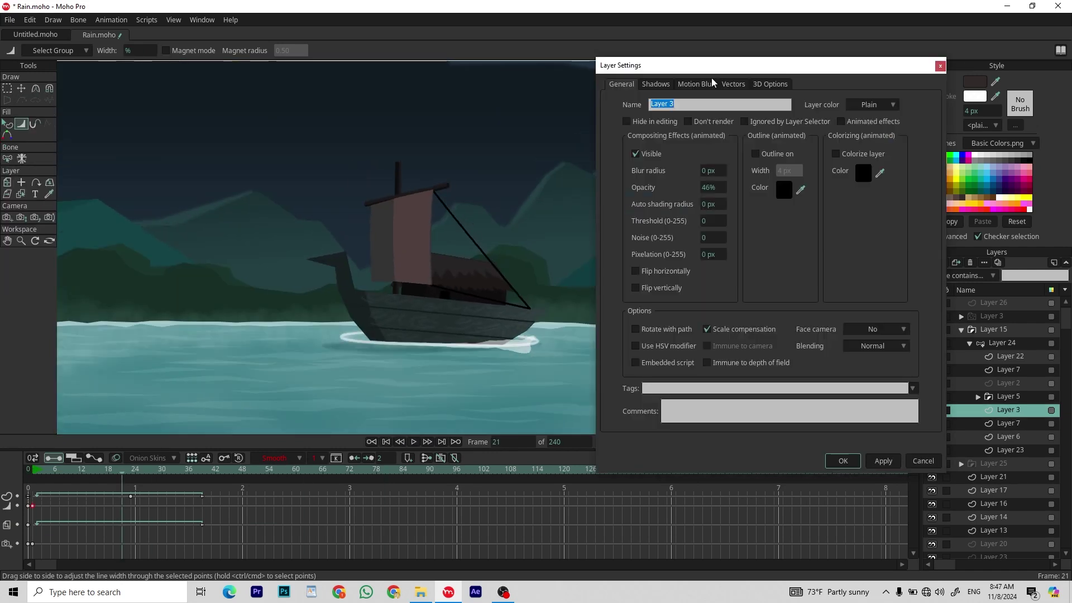
left_click(731, 84)
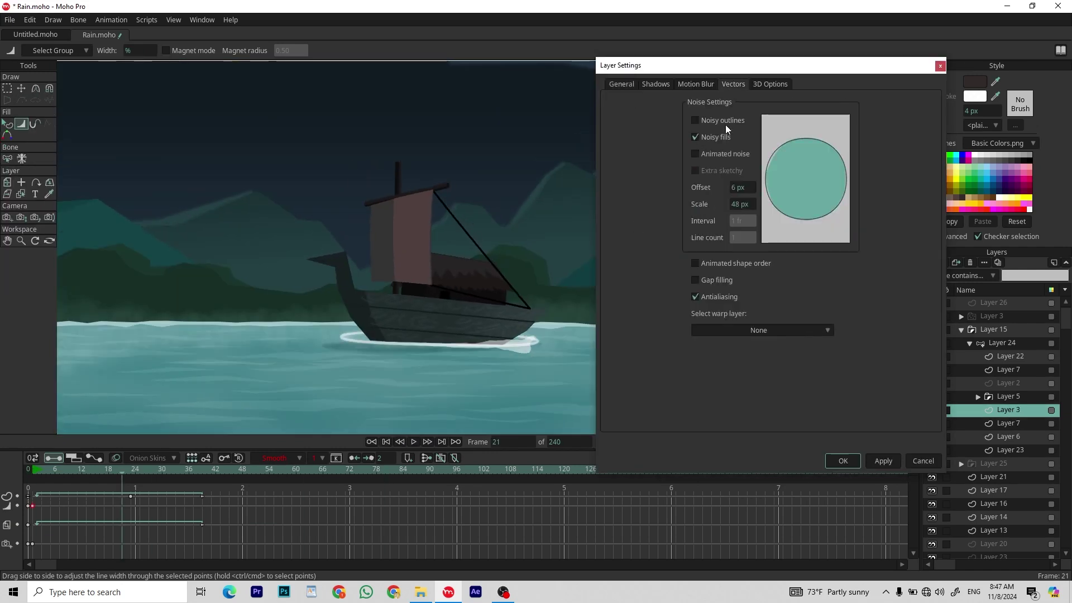
scroll(478, 307, "up", 3)
scroll(340, 369, "up", 2)
left_click(695, 120)
left_click(695, 137)
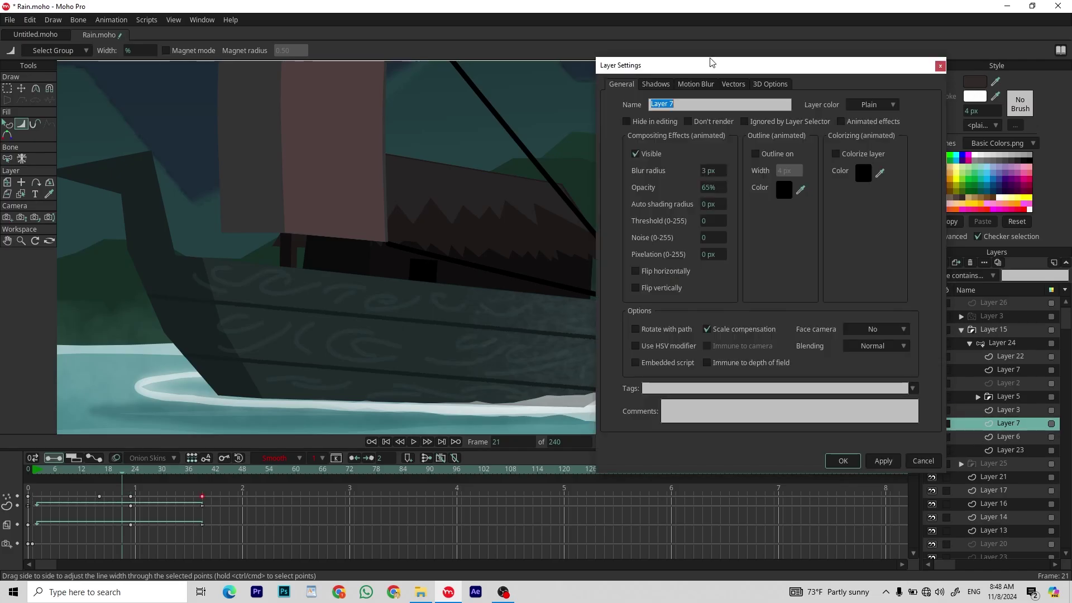
left_click(733, 84)
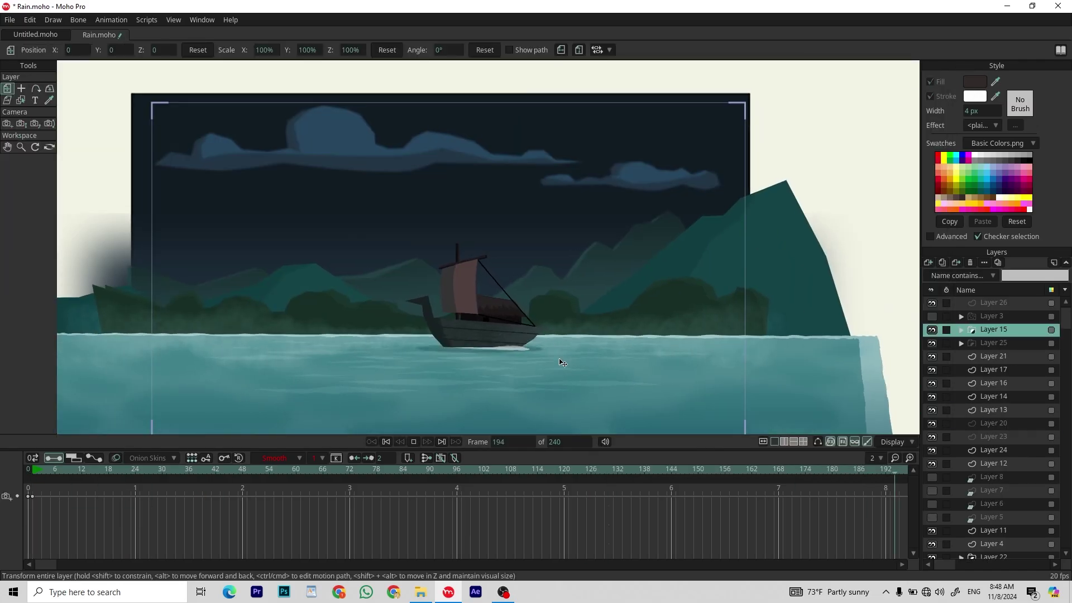
Review the hull rings inside Layer 15 and set Layer 7's opacity to 97% at frame 0.
left_click(1002, 369)
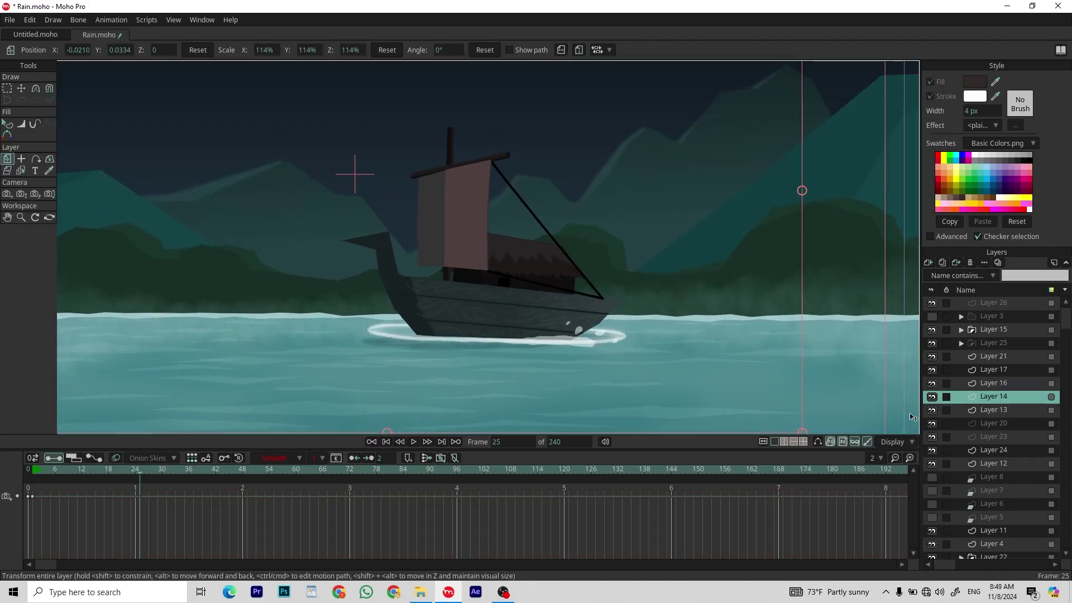
left_click(932, 329)
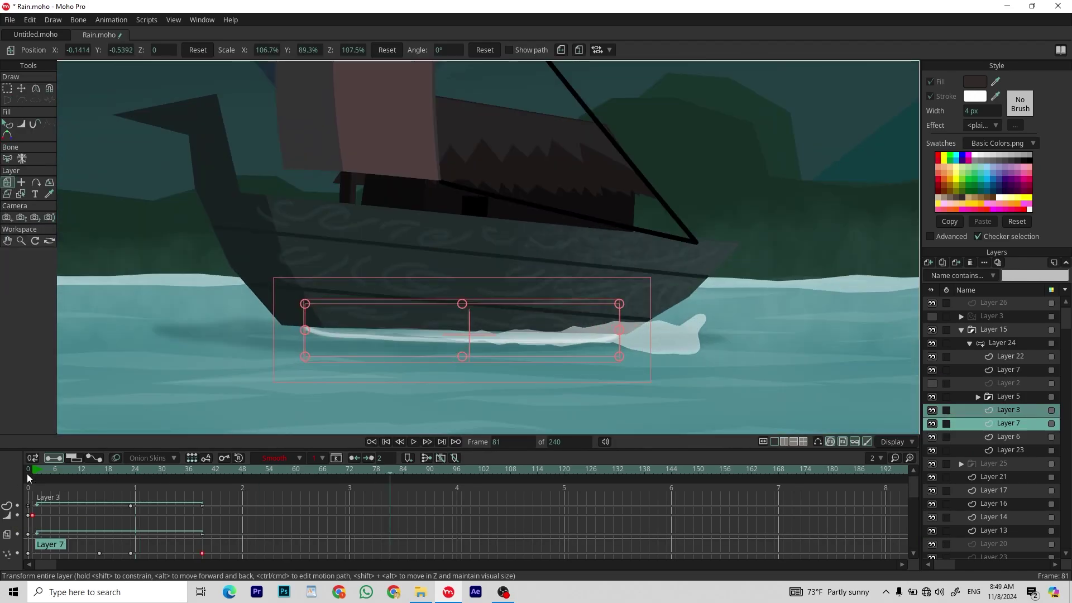
double_click(1009, 409)
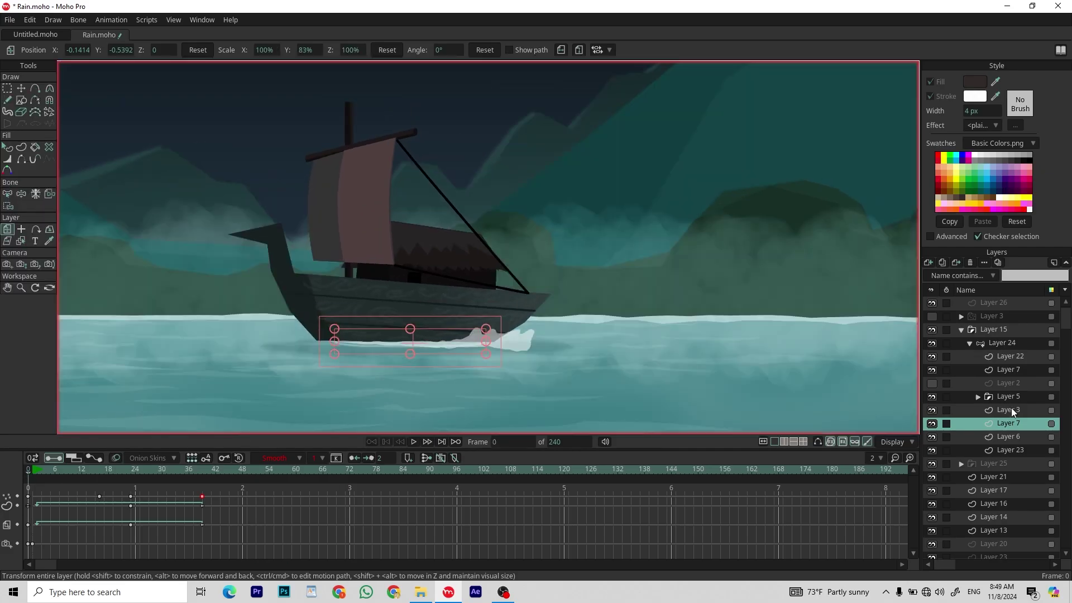
double_click(1011, 409)
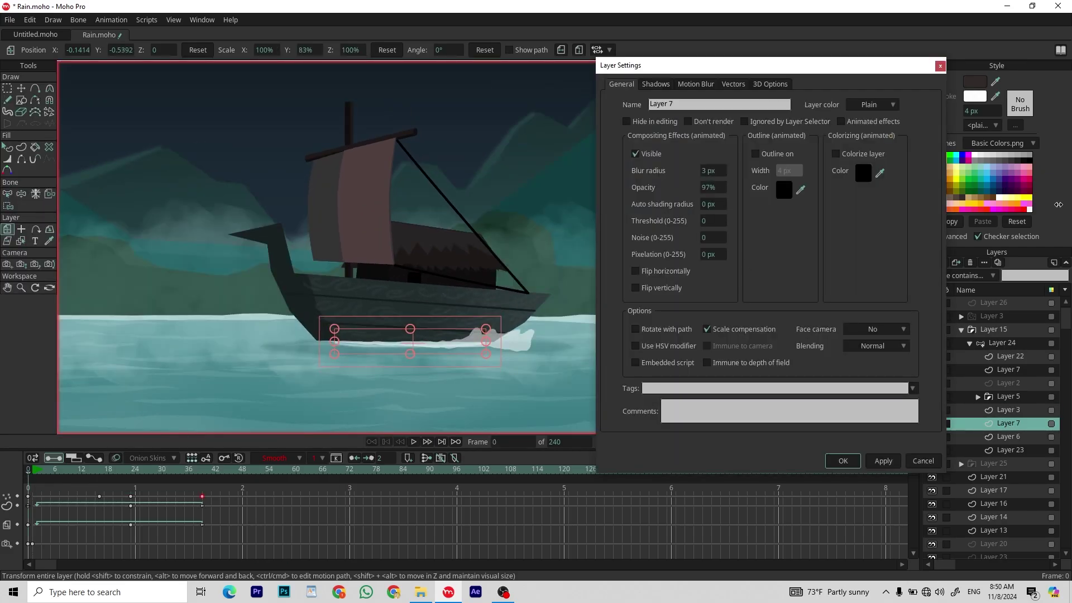
key("Return")
Remove the lower Layer 7 and narrow the stroke at the end of Layer 3's ring to 22% at frame 25.
left_click(125, 481)
left_click_drag(125, 481, 202, 486)
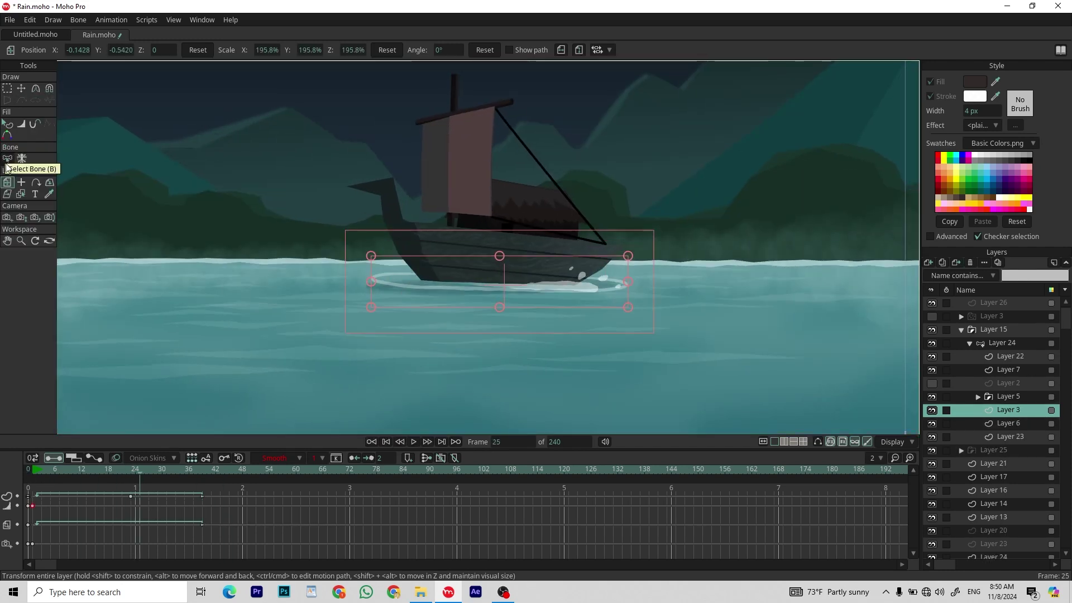
left_click(21, 123)
left_click_drag(914, 302, 919, 300)
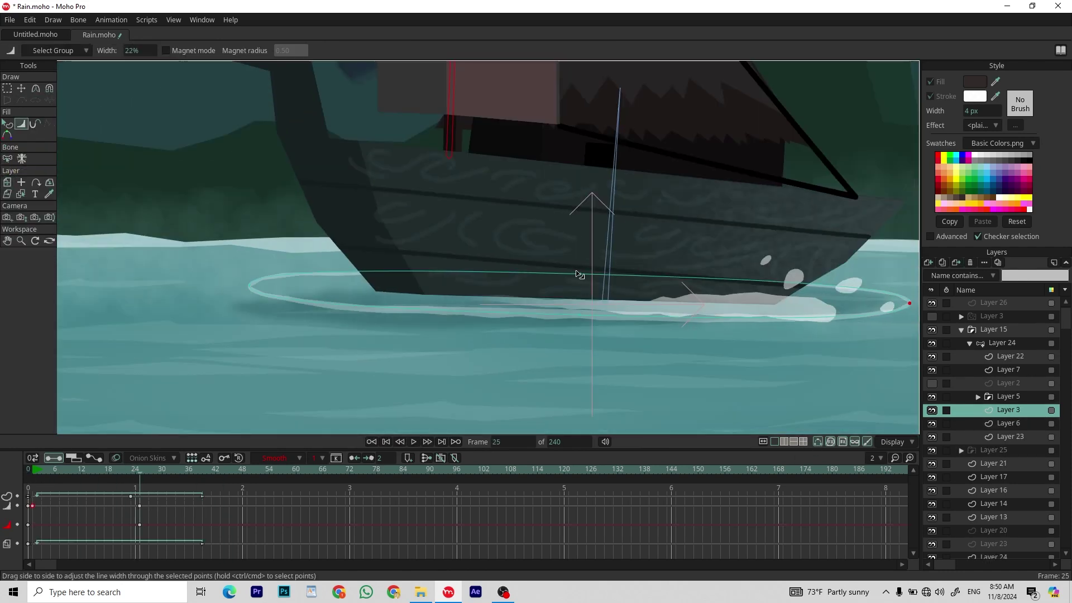
Duplicate the Layer 3 ring as Layer 4 at frame 0 and scale Layer 3 to 95.6% horizontally.
left_click(27, 472)
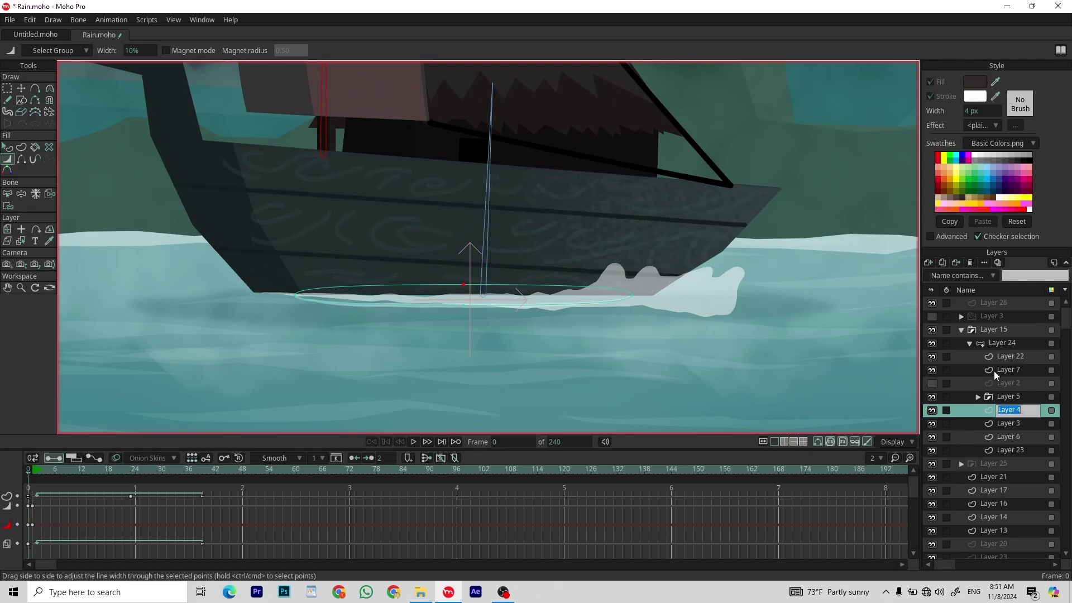
scroll(468, 398, "up", 5)
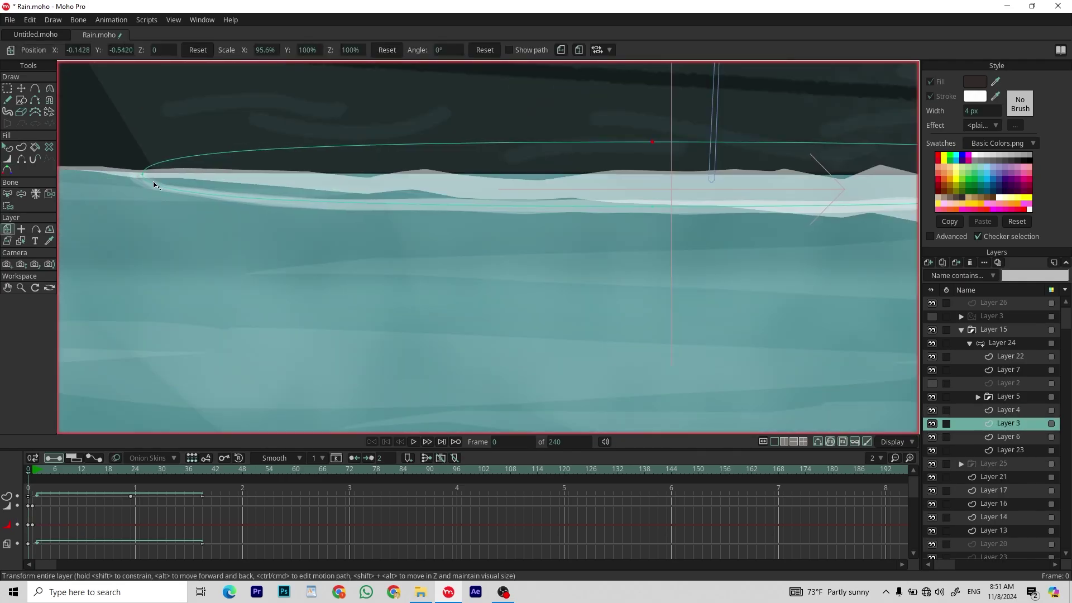
scroll(652, 251, "down", 3)
Give Layer 3's ring a 9 px blur and 82% opacity, and check its growth through frame 39.
double_click(700, 246)
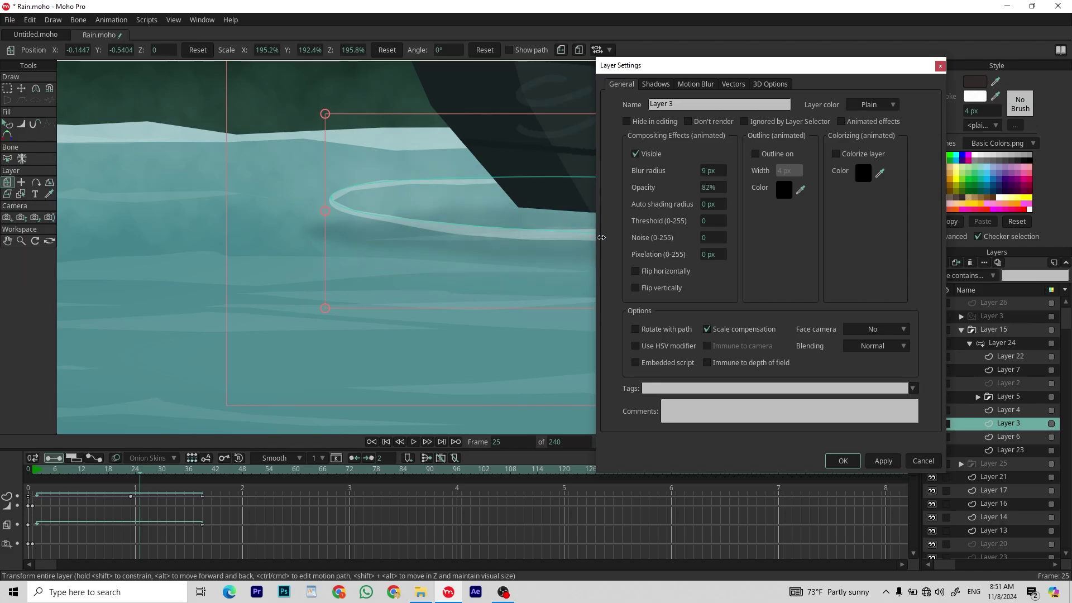
left_click_drag(670, 171, 663, 178)
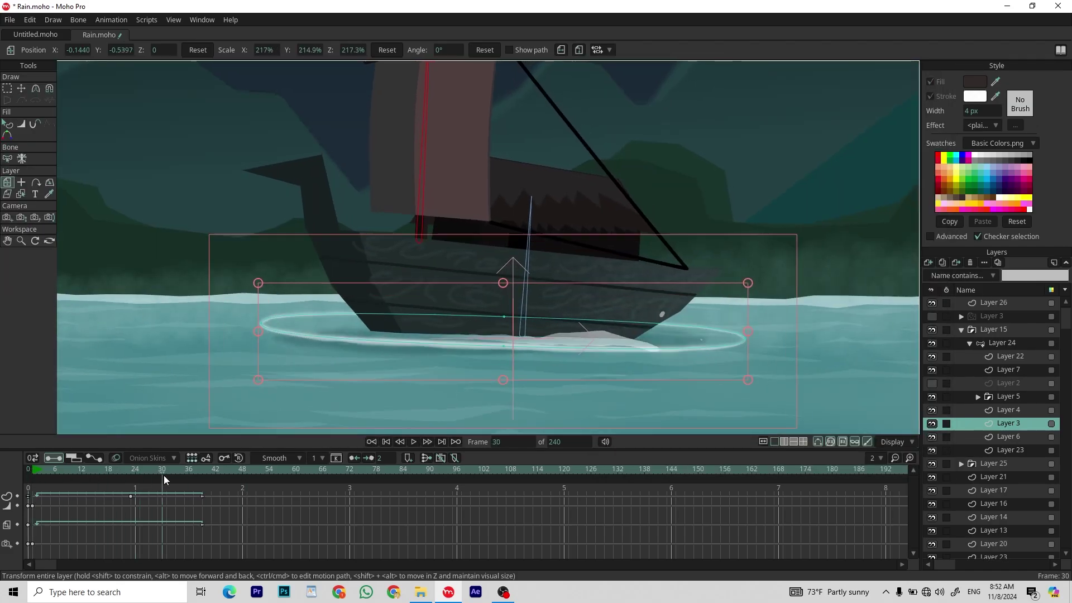
left_click_drag(163, 475, 201, 474)
Shift Layer 3's ring to X -0.1612, Y -0.5390 at frame 39.
right_click(1010, 410)
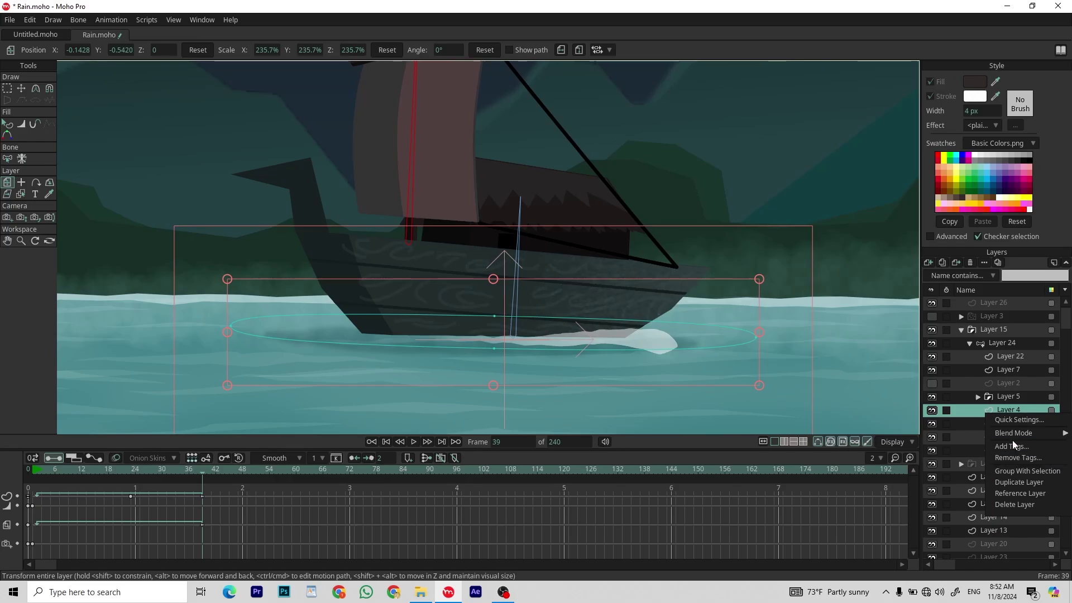
left_click(1008, 423)
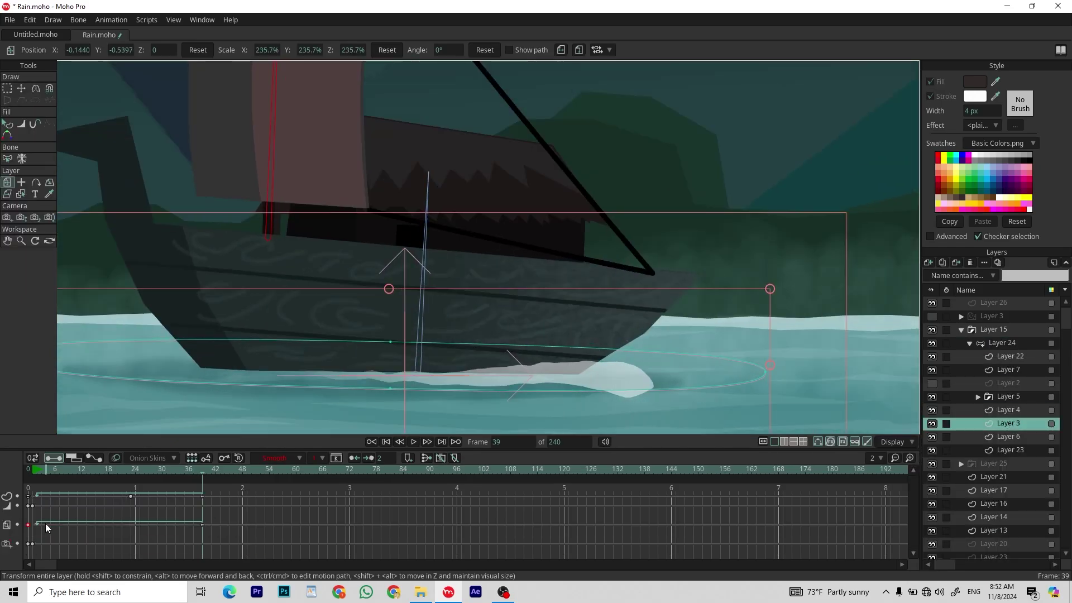
left_click_drag(814, 372, 430, 382)
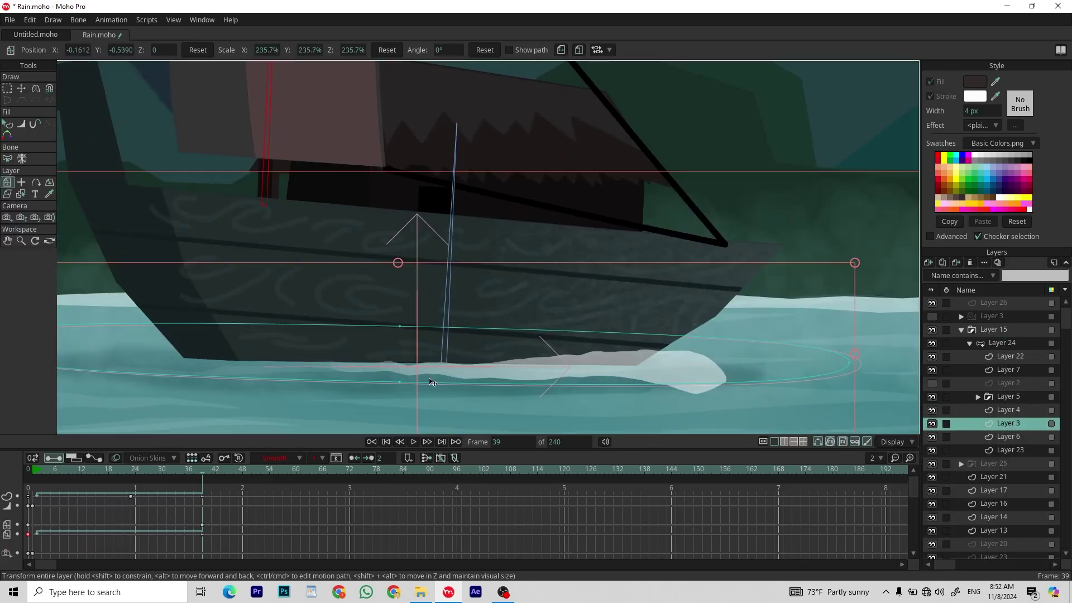
Reshape the ends of Layer 3's ring at frame 39 by moving its points around the hull.
key("t")
scroll(397, 277, "down", 3)
scroll(226, 391, "up", 5)
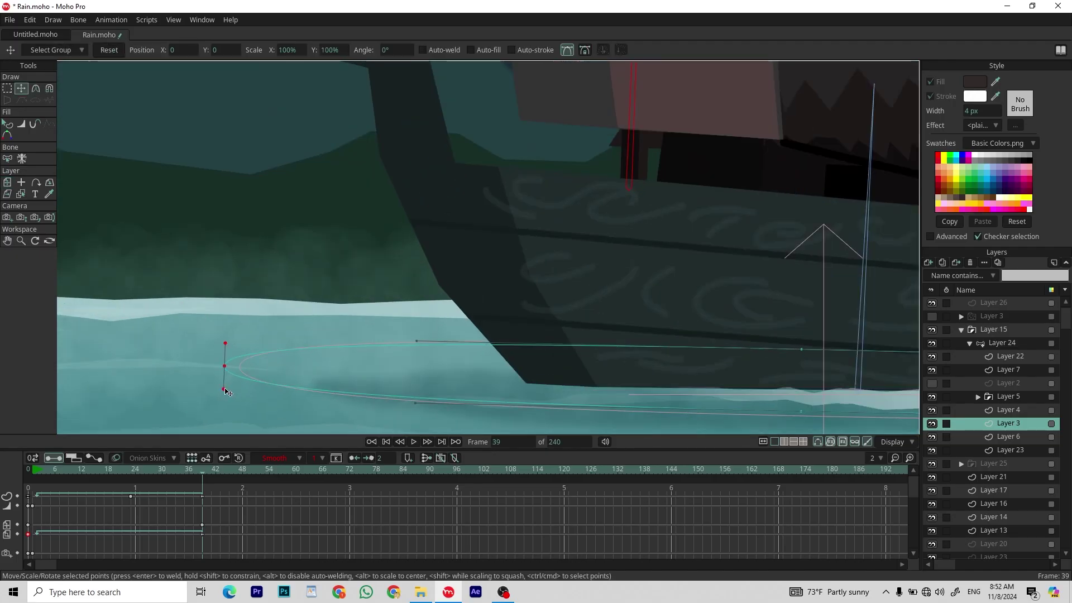
scroll(229, 370, "down", 2)
scroll(242, 369, "down", 2)
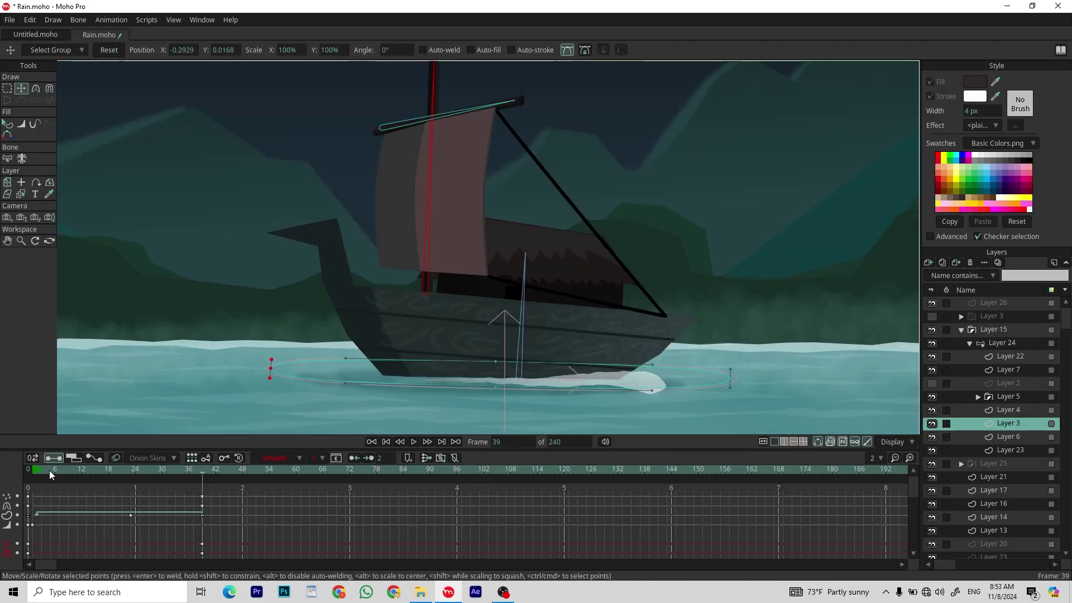
Set Layer 3's frame 39 keyframes to Cycle interpolation and play back the looping ring.
left_click(276, 457)
left_click(304, 527)
left_click(746, 394)
key("space")
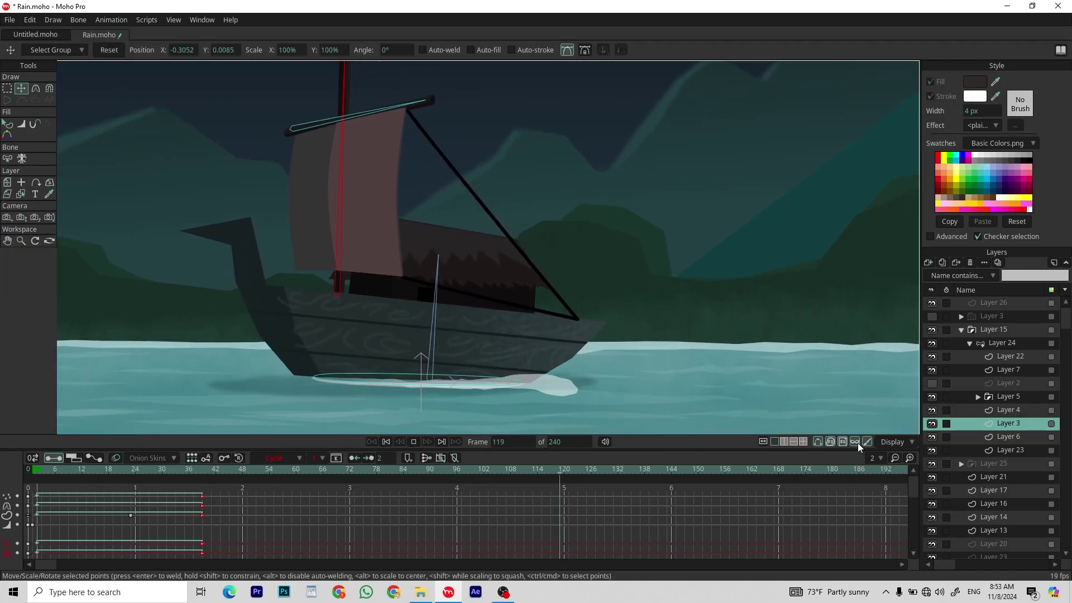
left_click(843, 442)
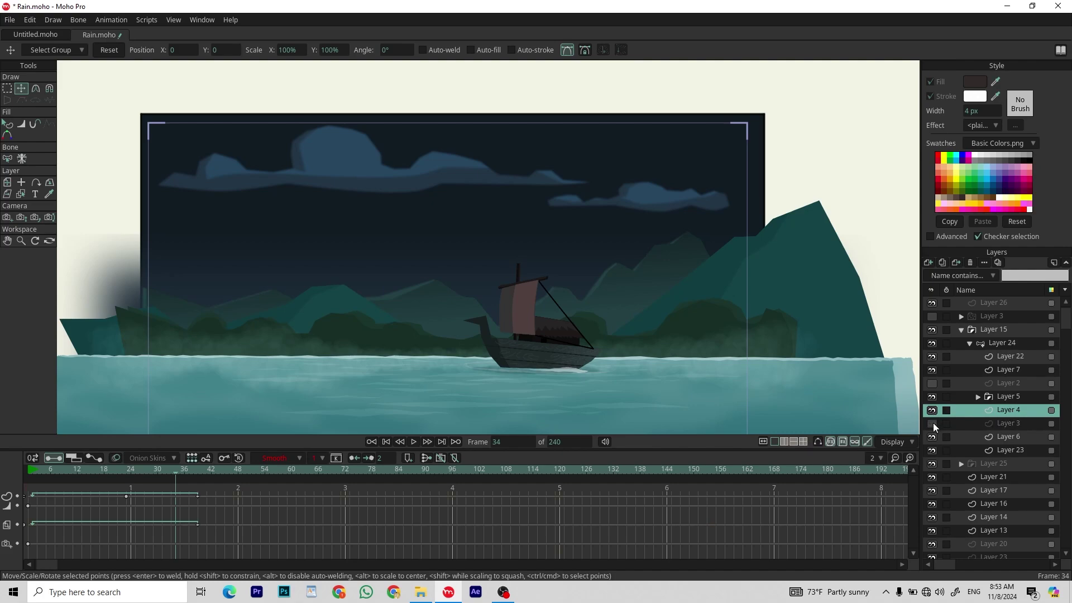
Make Layer 3's ring visible again and apply its layer settings.
left_click(933, 423)
double_click(999, 424)
left_click(842, 459)
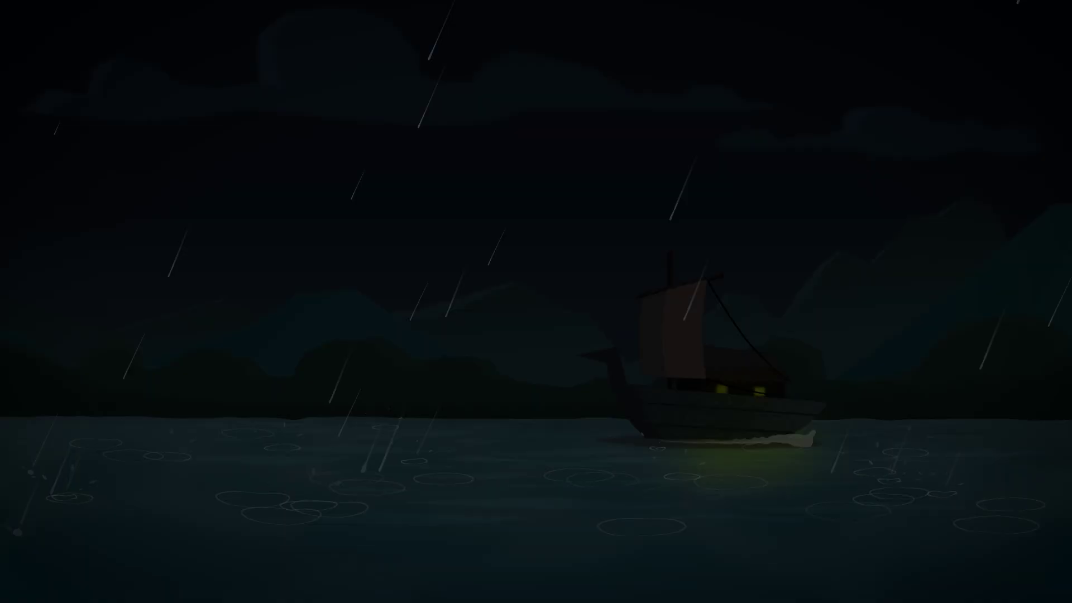